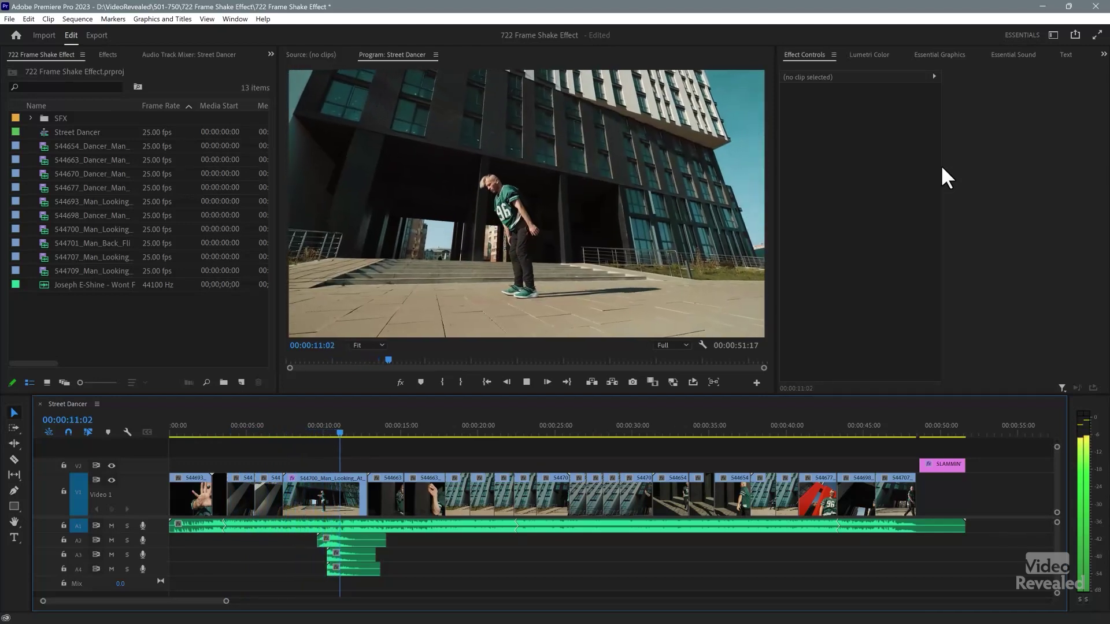
Replay the backflip landing in the Street Dancer sequence from about 00:00:08:23 to review the shake with its sound
key("space")
left_click(307, 432)
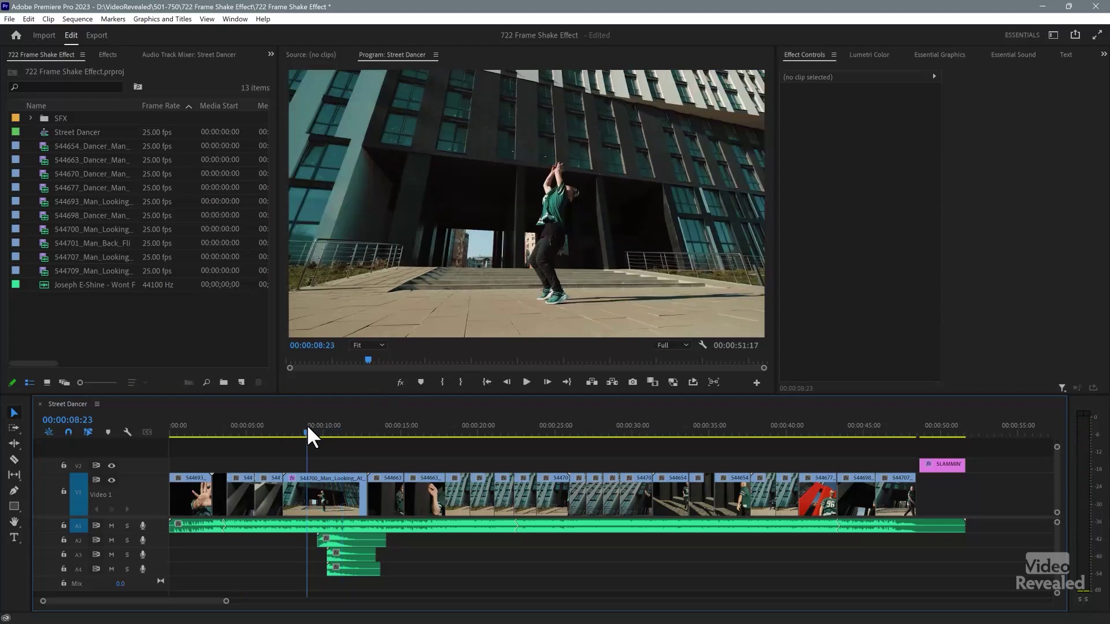
key("space")
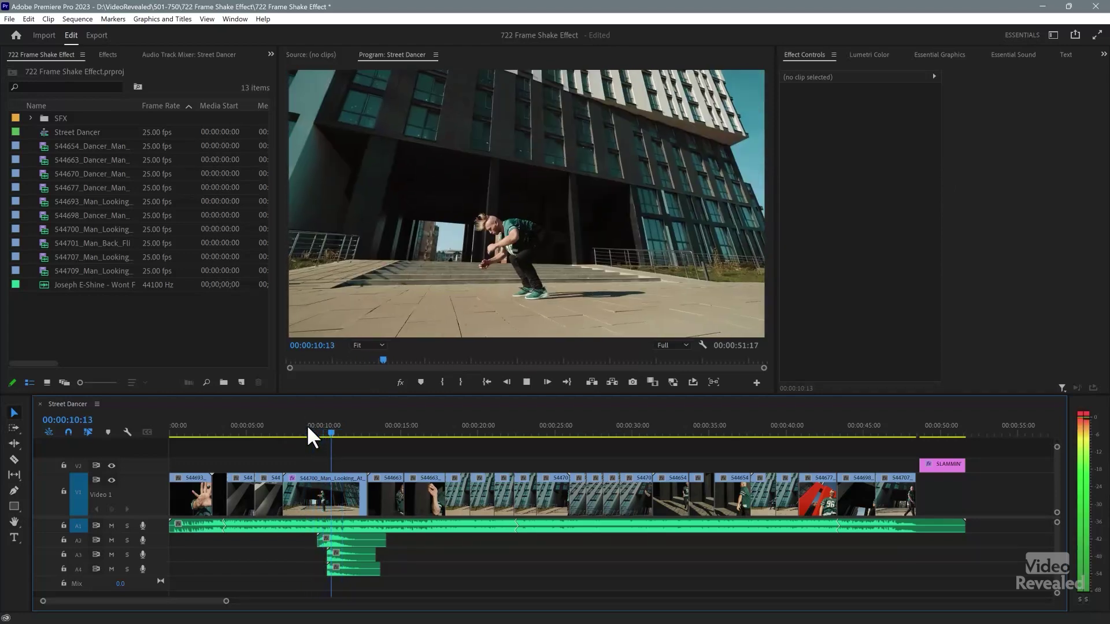
left_click(302, 428)
key("space")
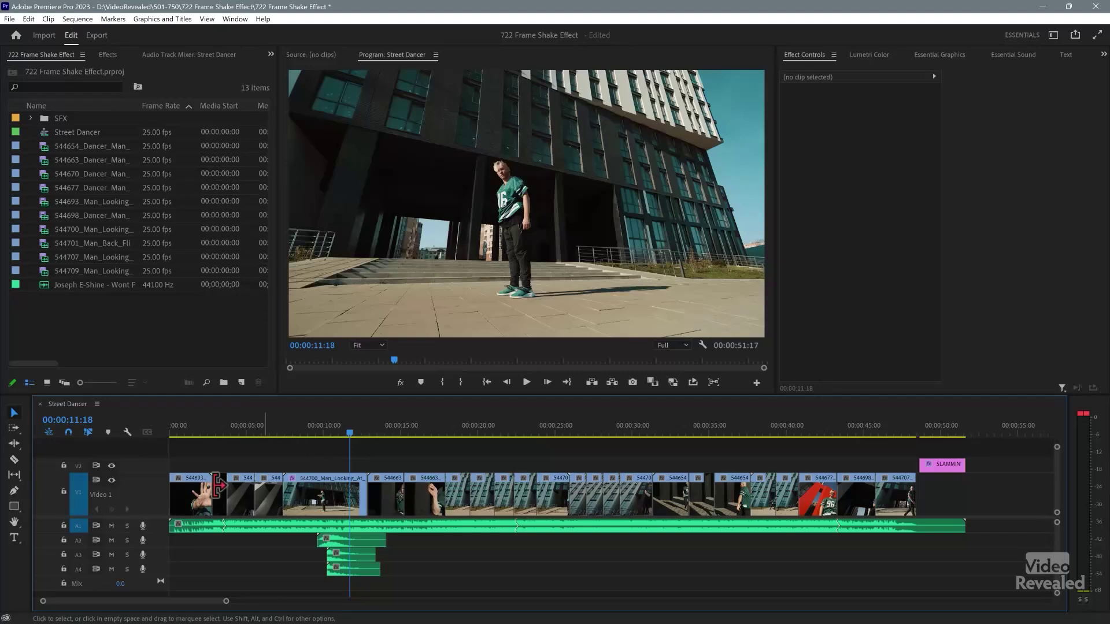
Listen to the music on audio track A1 soloed from 00:00:07:09 through the landing, and turn the solo off again
left_click(127, 526)
left_click(282, 430)
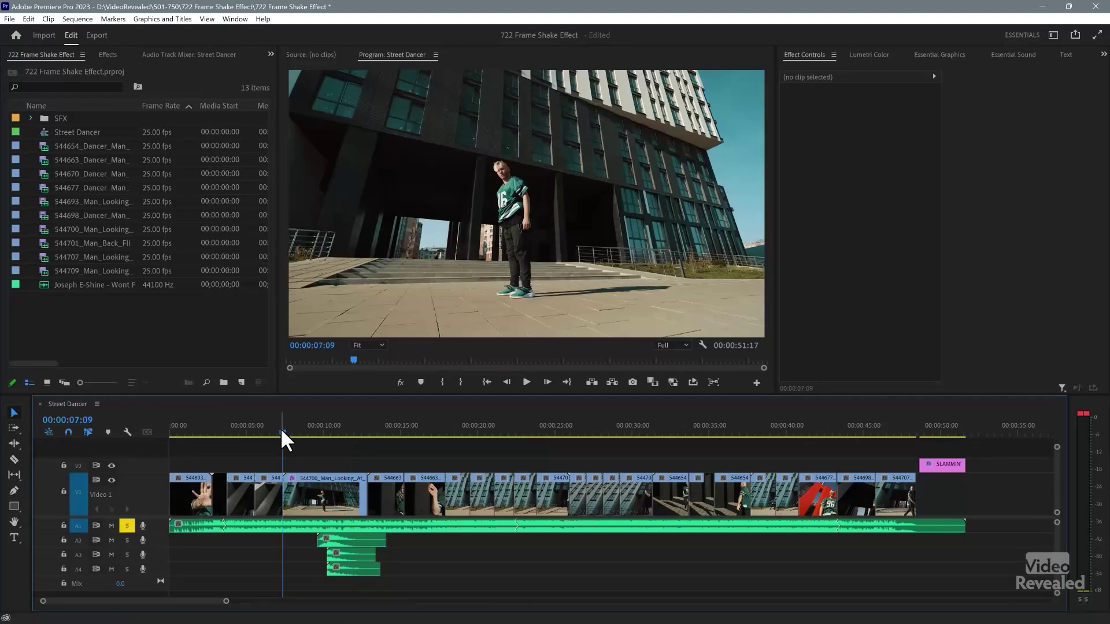
key("space")
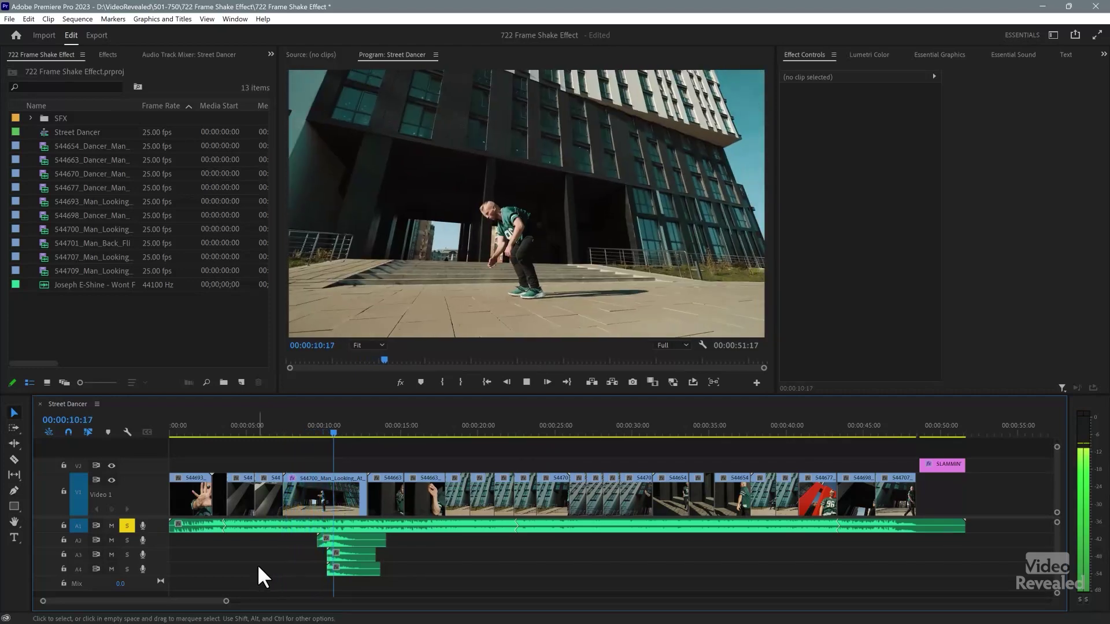
key("space")
left_click(127, 526)
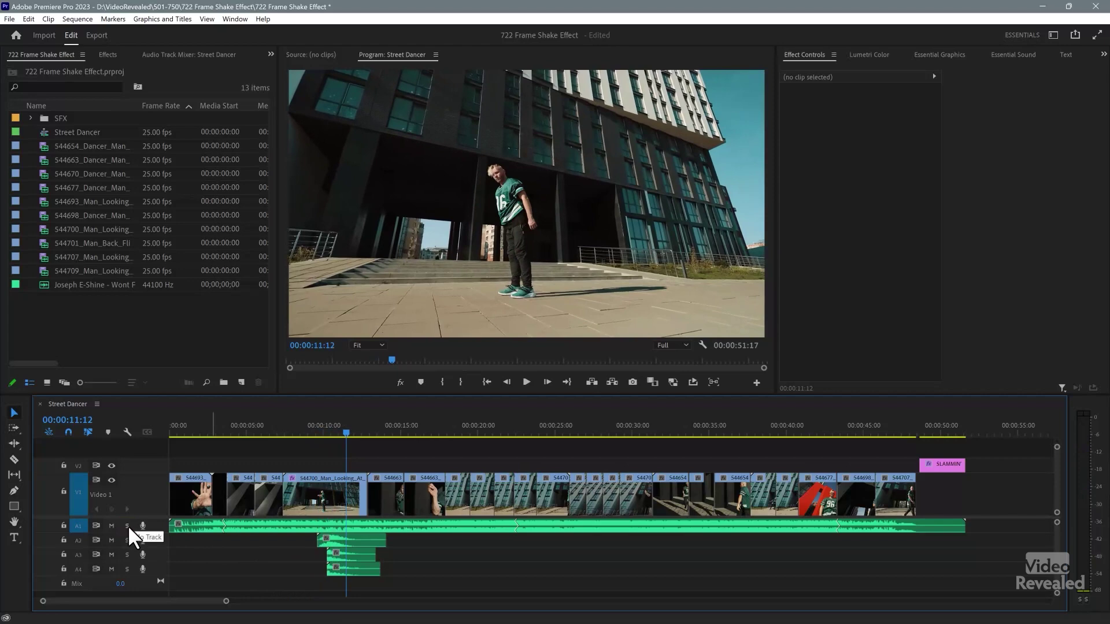
Mute audio track A1 and play the backflip landing with only the sound effects, starting just before it
left_click(111, 525)
left_click(307, 426)
key("space")
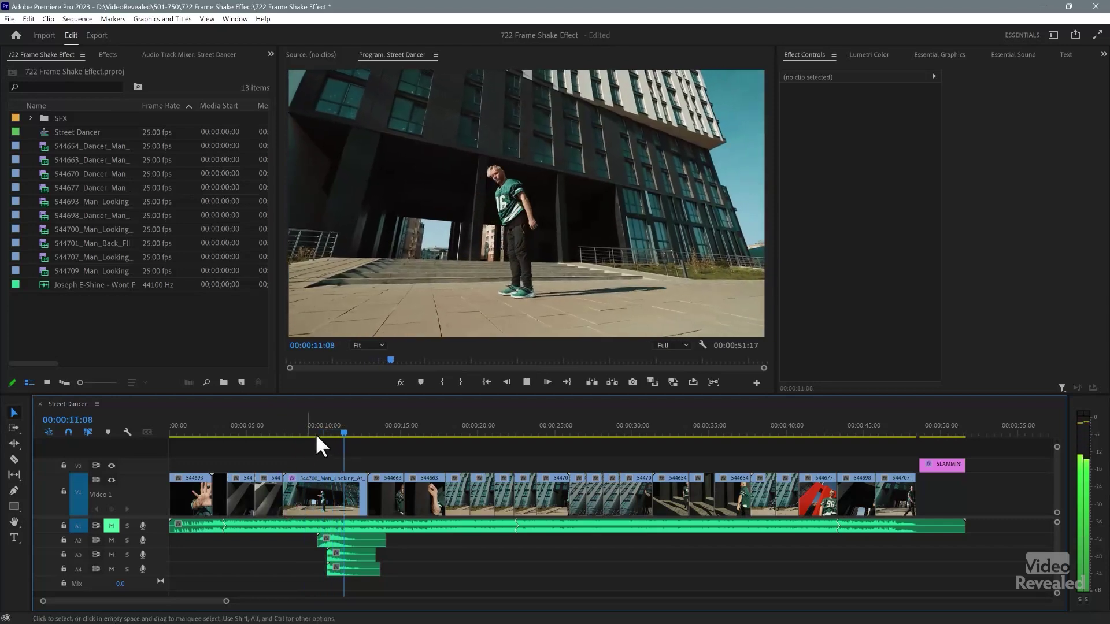
key("space")
left_click(310, 430)
key("space")
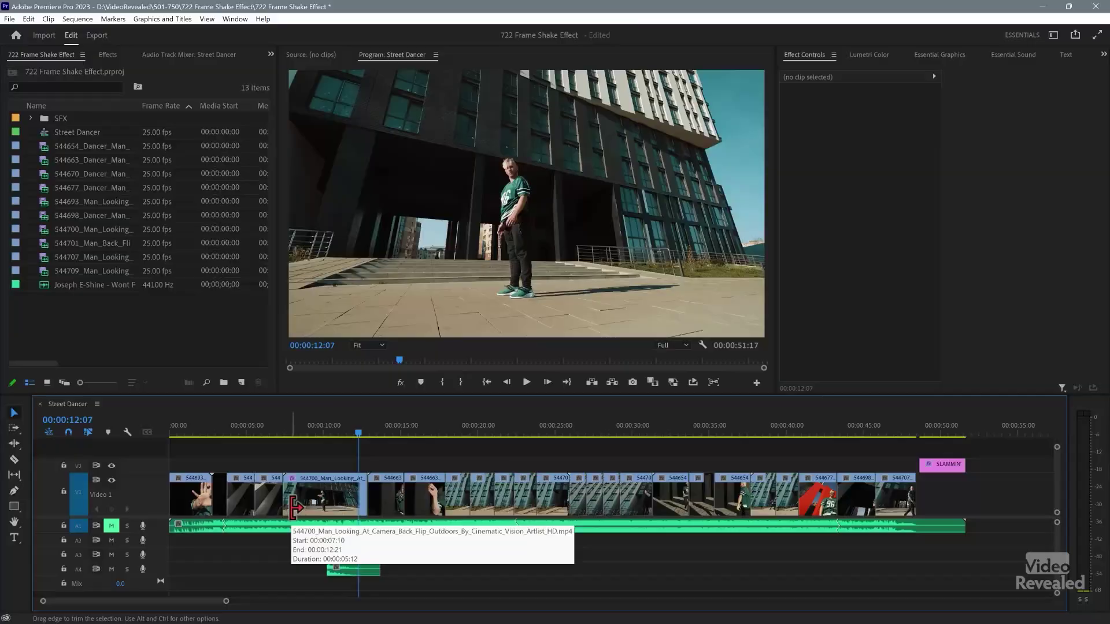
Select the 544700 back flip clip with the playhead at 00:00:10:21 and select its Transform effect
left_click(337, 432)
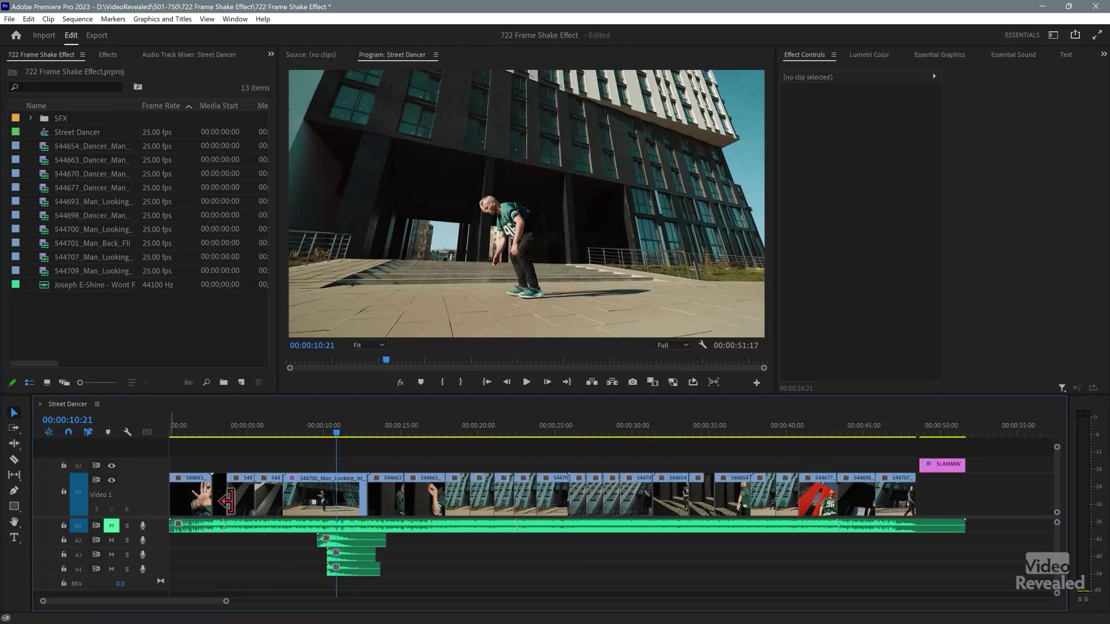
left_click(337, 488)
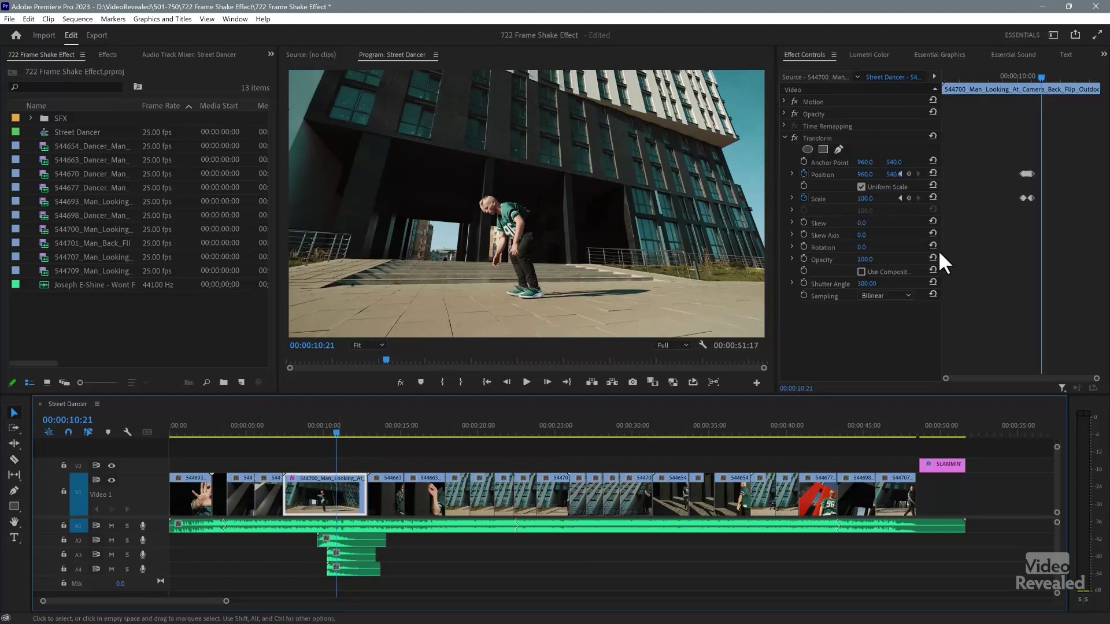
left_click(829, 139)
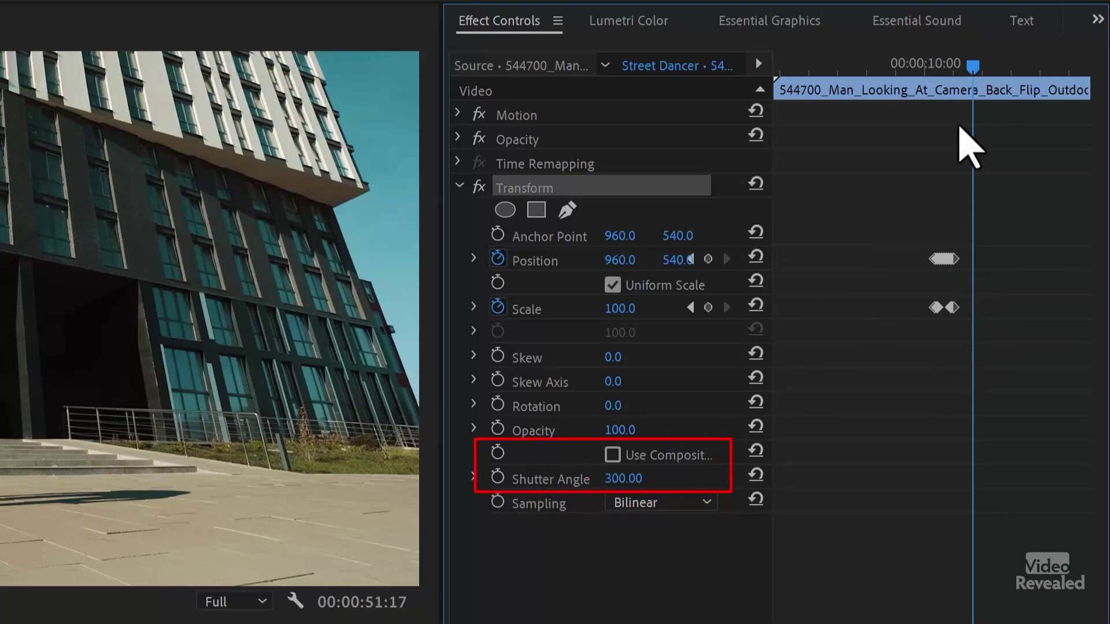
Step frame by frame through the Transform effect's shake keyframes around the landing to examine Position and Scale
mouse_move(974, 65)
left_mouse_down()
mouse_move(982, 64)
mouse_move(925, 69)
mouse_move(971, 55)
left_mouse_up()
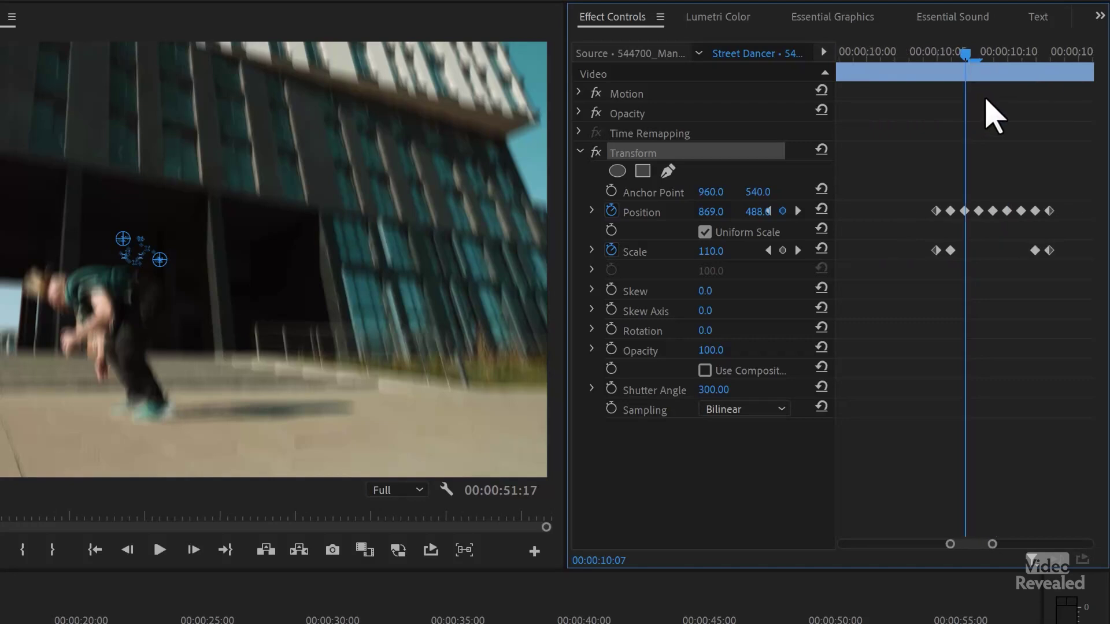
key("Left")
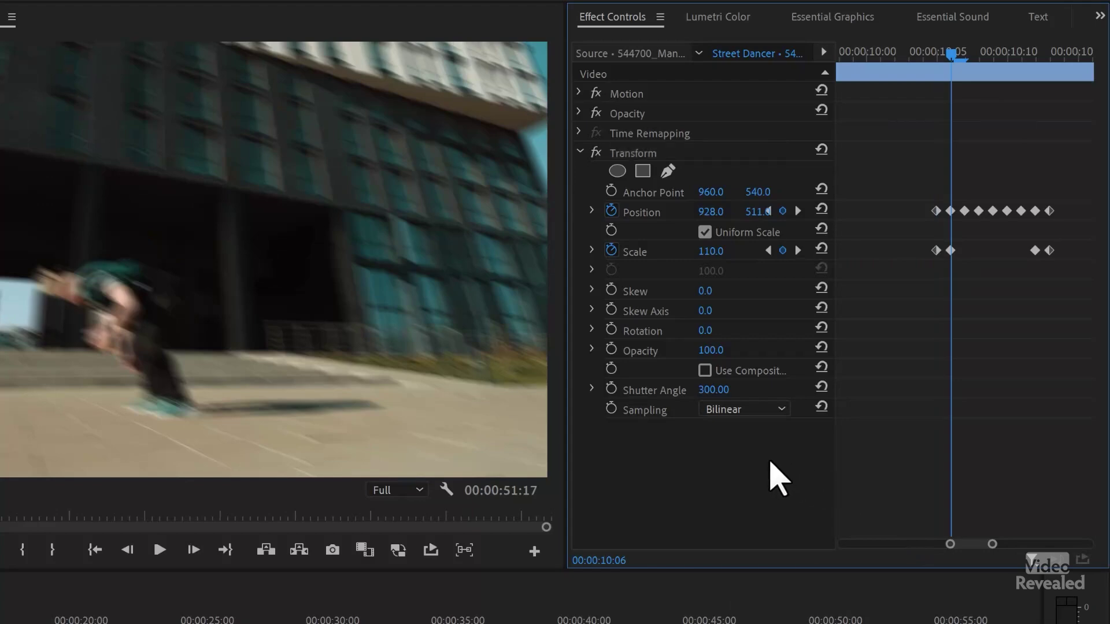
key("Right")
key("Right")
key("Right")
key("Right")
key("Right")
key("Right")
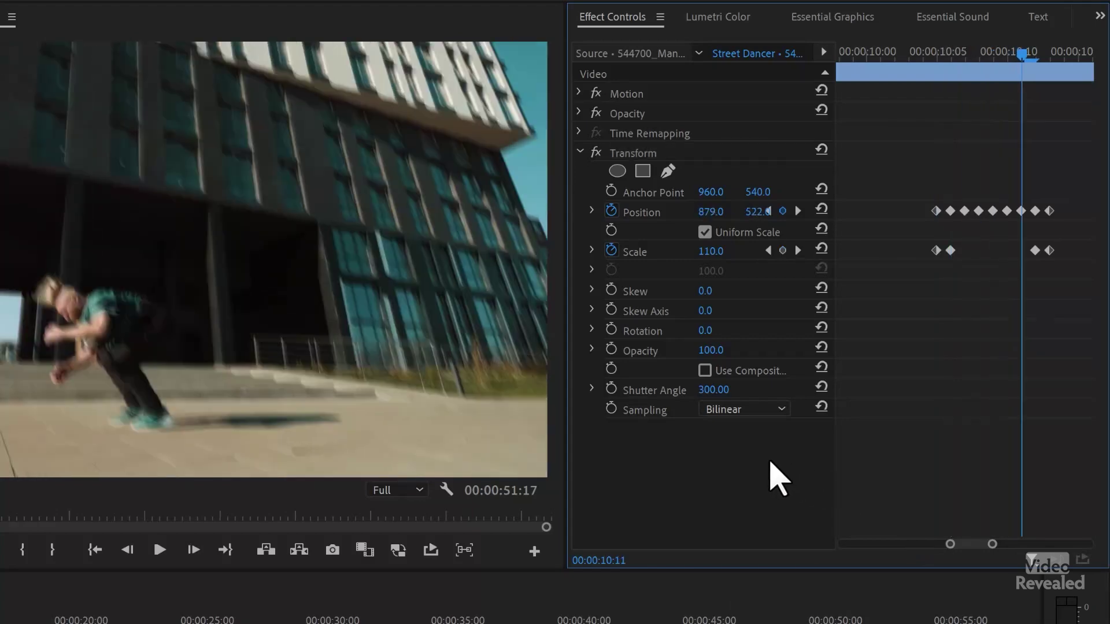
key("Left")
key("Left")
key("Left")
key("Left")
key("Left")
key("Left")
key("Left")
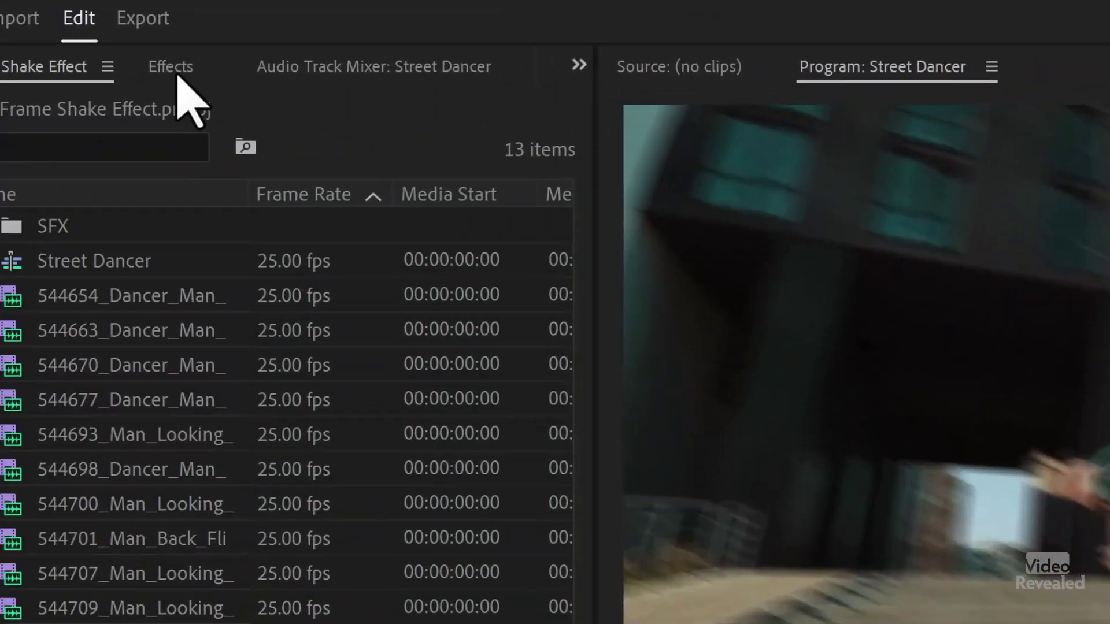
Search the effects for "TRANSFOR" to locate the Transform effect under Distort, and clear the search
left_click(176, 73)
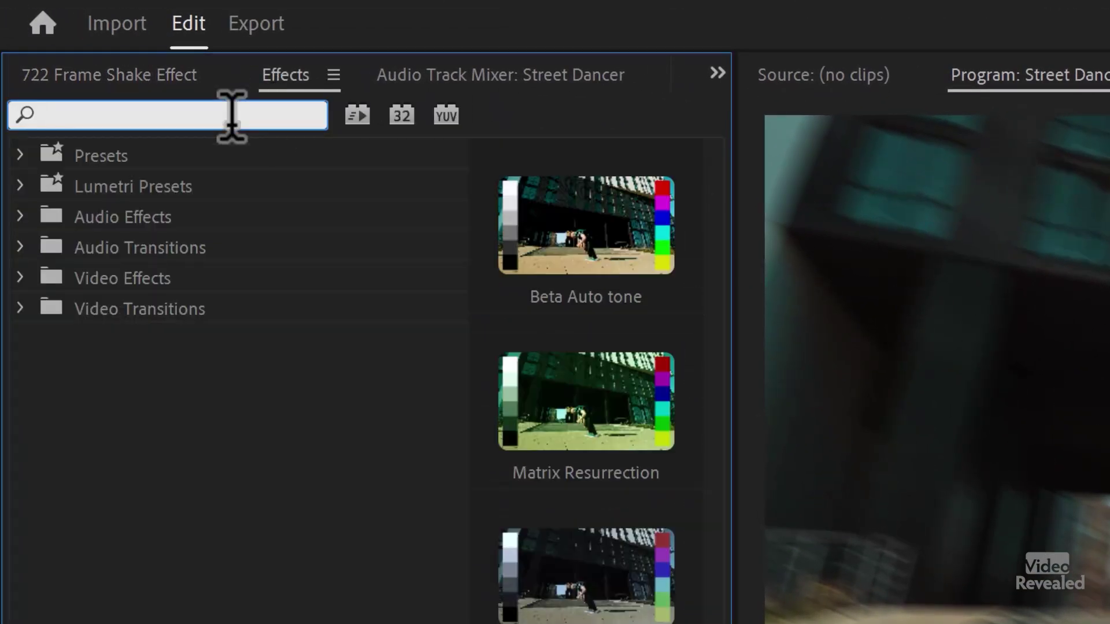
type("TRANSFOR")
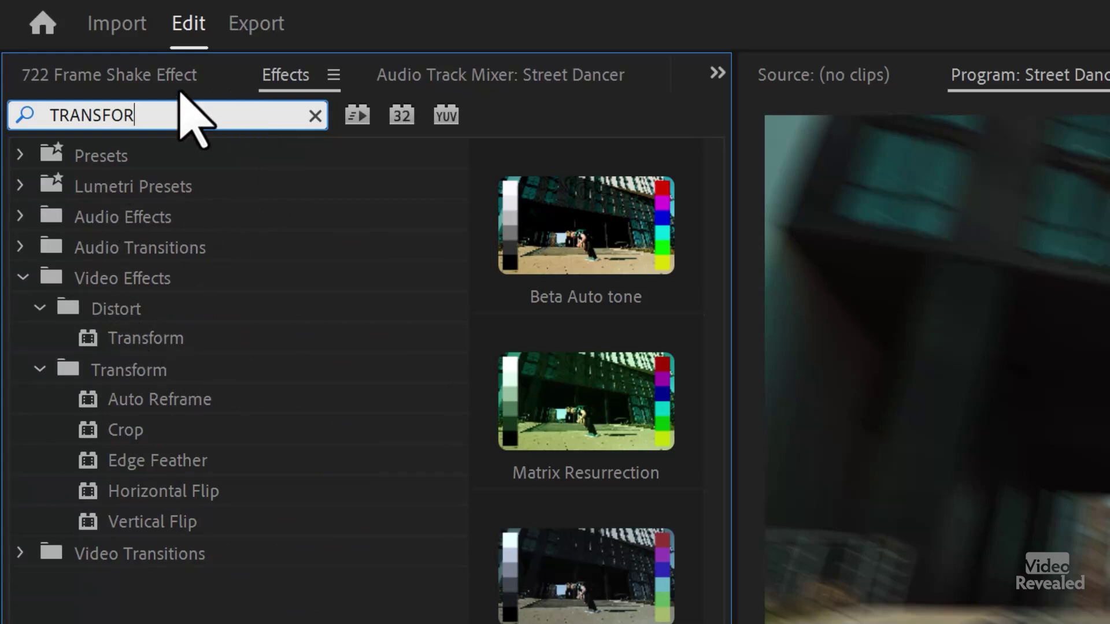
left_click(315, 116)
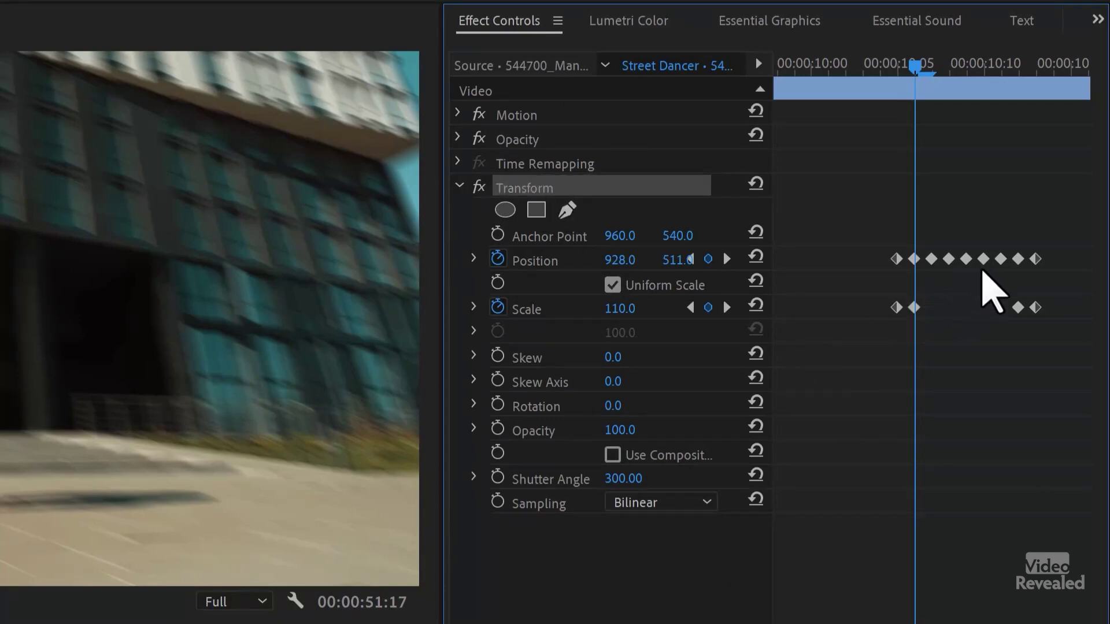
Scrub across the shake keyframes and park the playhead on the first one at 00:00:10:05
scroll(1000, 324, "up", 2)
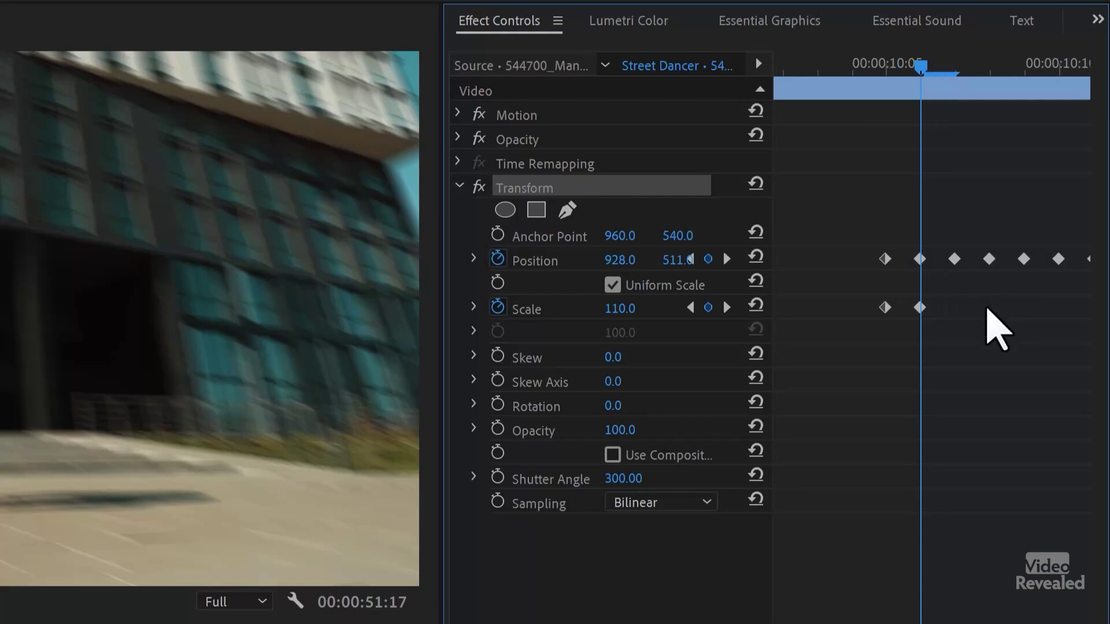
left_click_drag(940, 67, 1072, 72)
left_click_drag(989, 68, 821, 168)
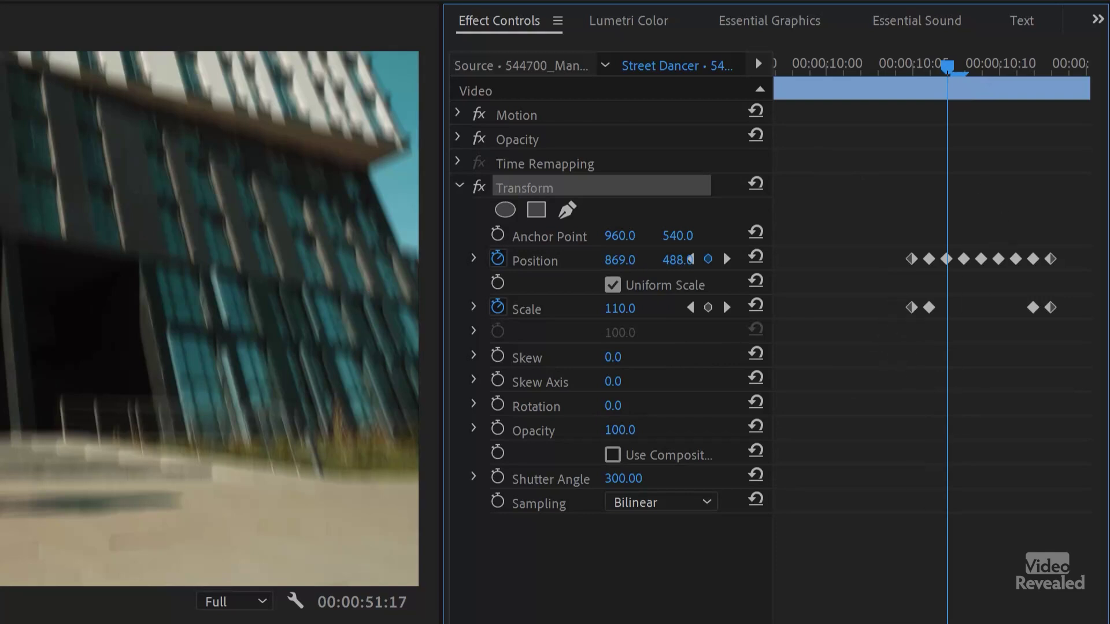
left_click_drag(884, 48, 862, 73)
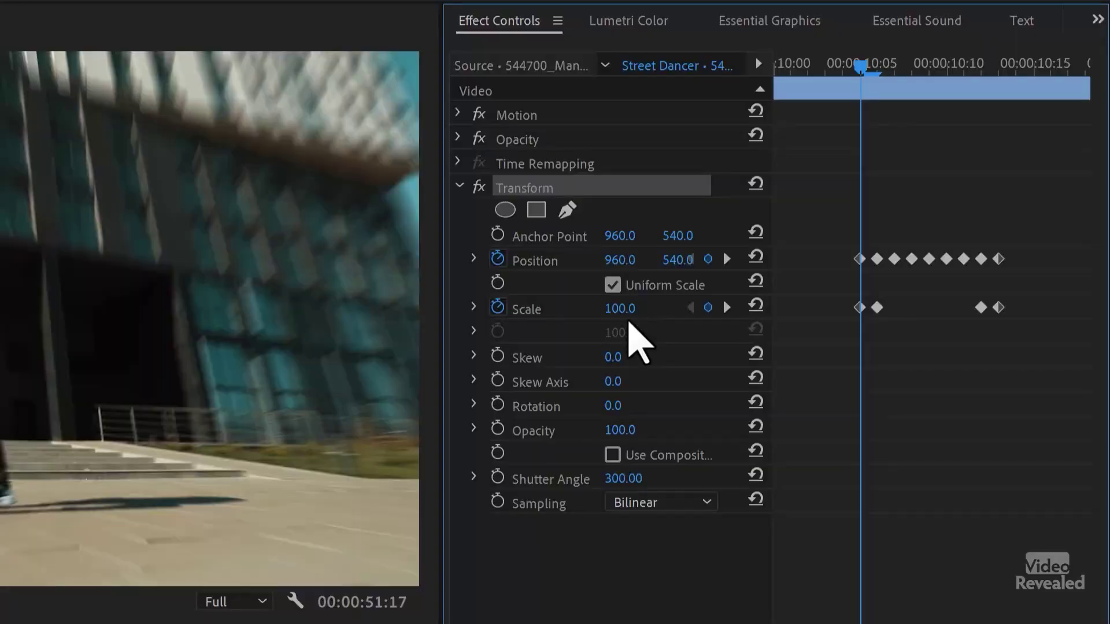
left_click(726, 307)
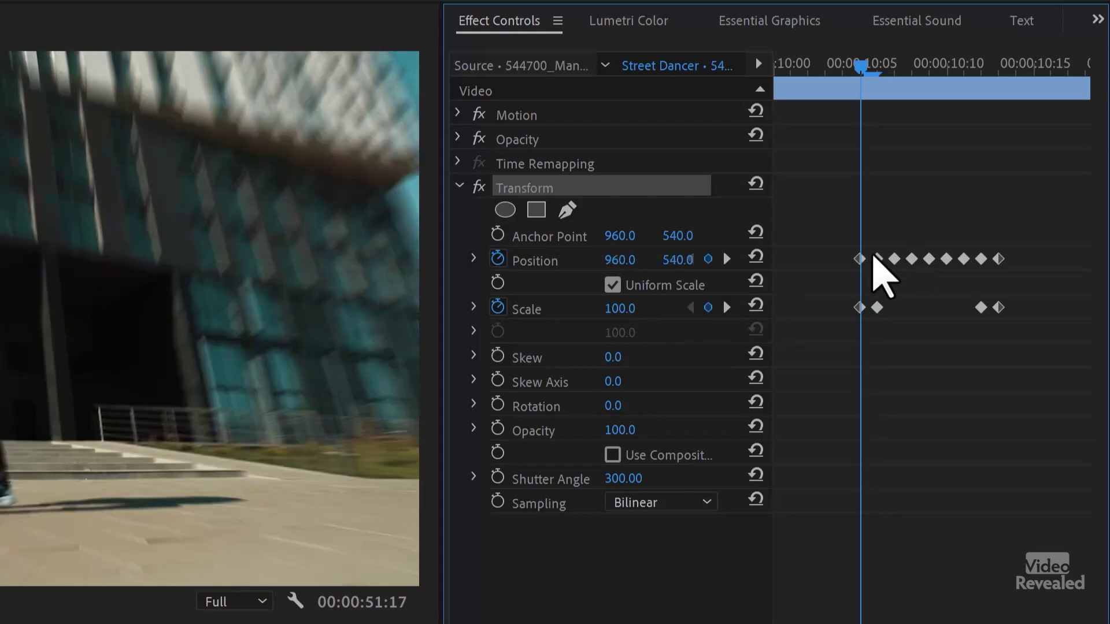
left_click_drag(889, 69, 873, 89)
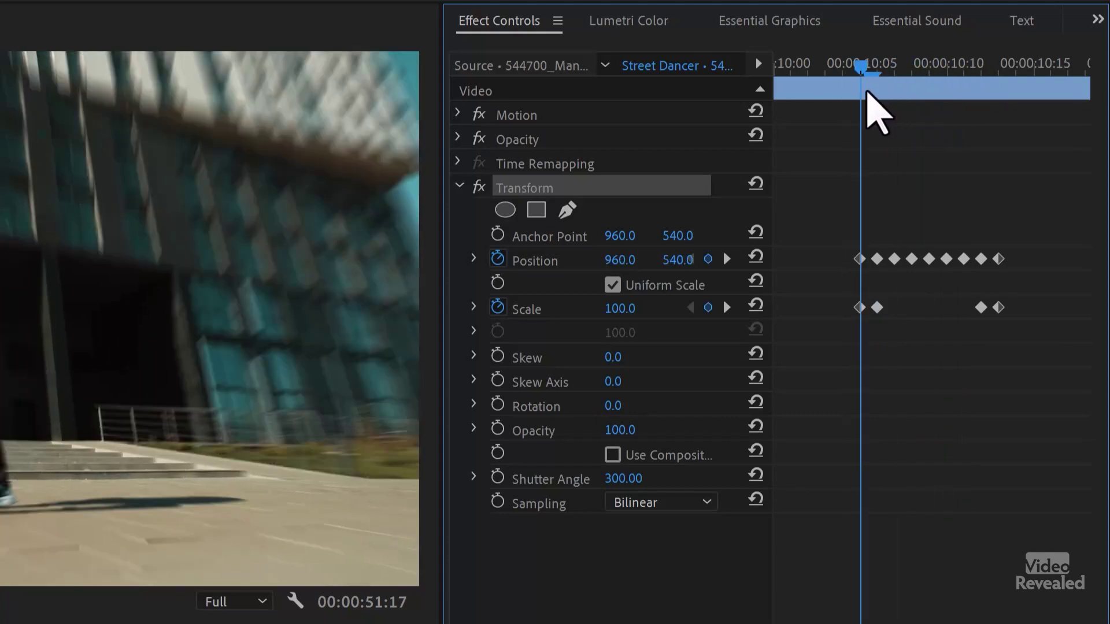
Step frame by frame from the first to the last Position keyframe and back to examine how the frame moves
key("Right")
key("Right")
key("Right")
key("Right")
key("Right")
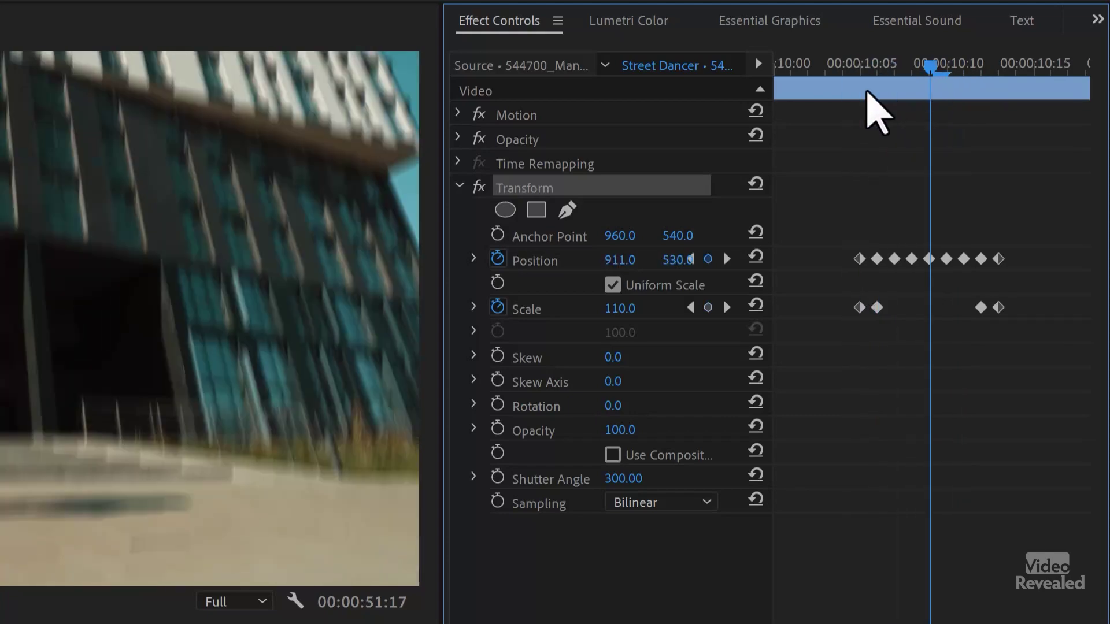
key("Right")
key("Right")
key("Right")
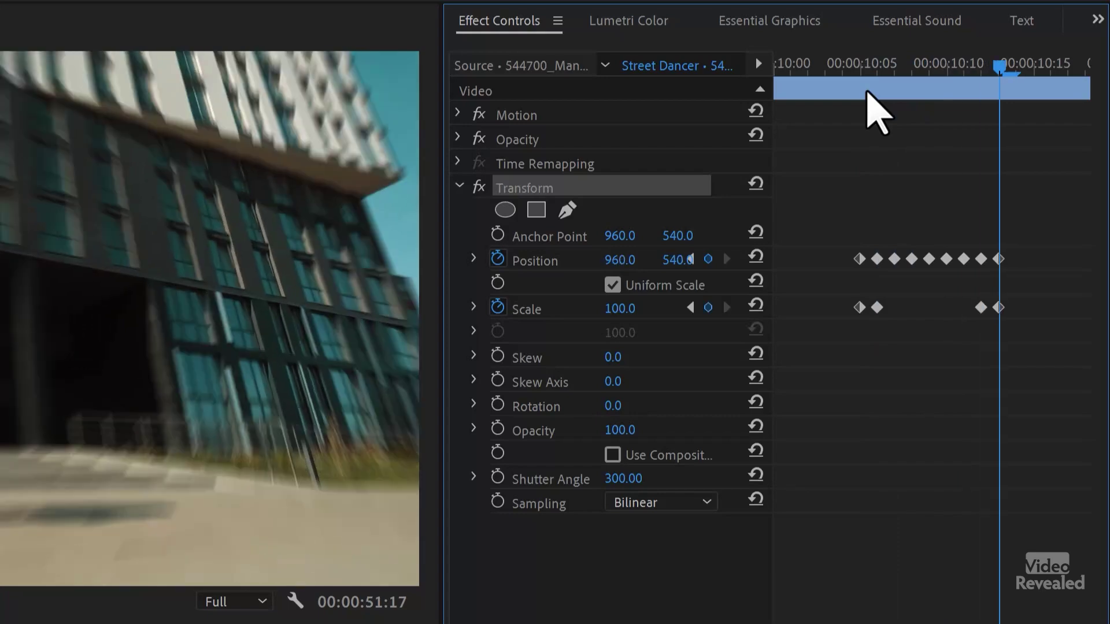
key("Left")
key("Left")
key("Left")
key("Left")
key("Left")
key("Left")
key("Left")
key("Left")
key("Left")
key("Right")
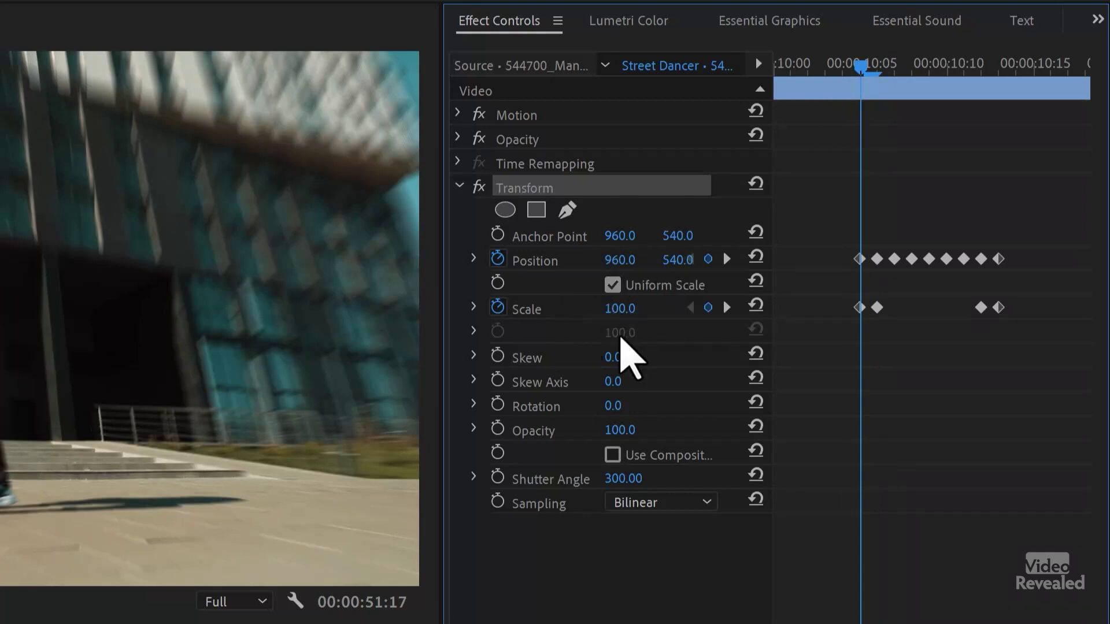
Inspect the Position and Scale values at the second keyframe and at the end of the shake
key("Right")
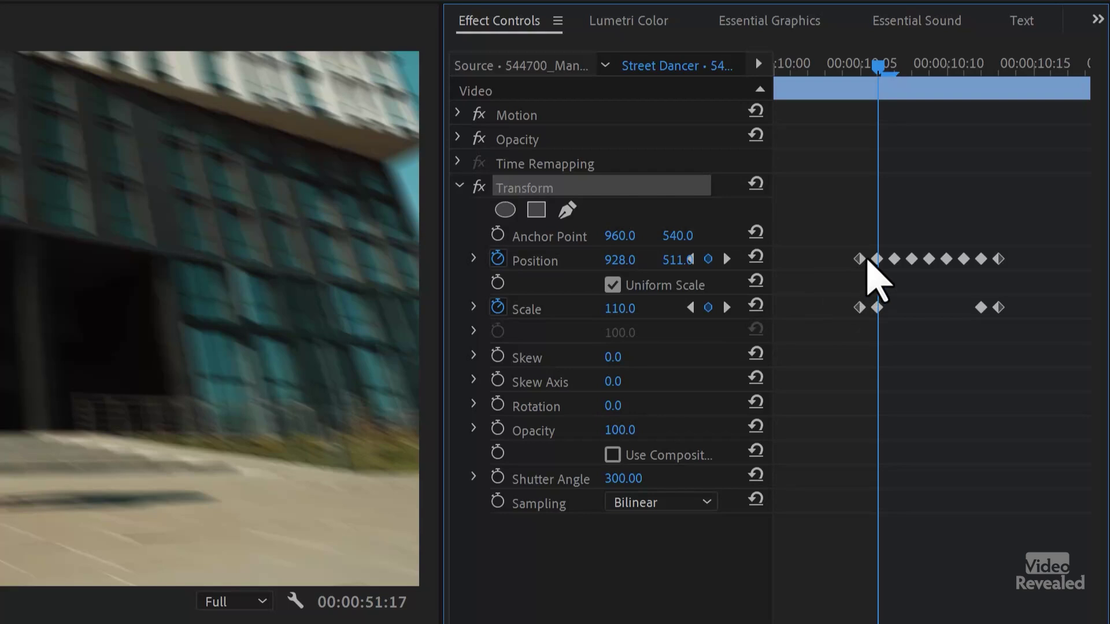
left_click(985, 65)
key("Right")
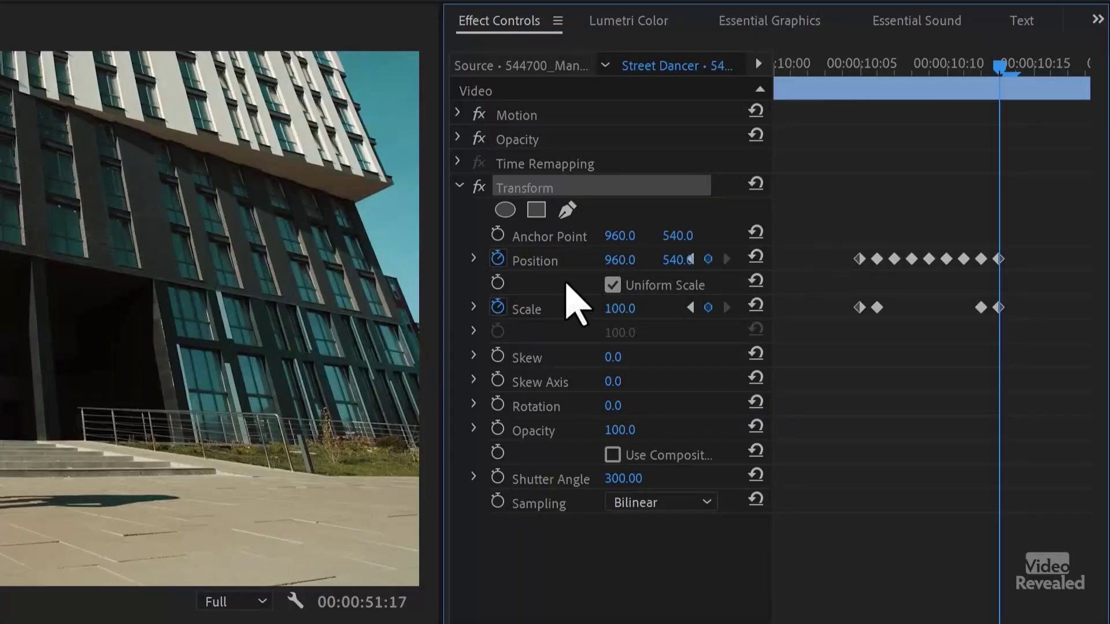
Return to 00:00:10:05 and remove all existing Position and Scale keyframes from the Transform effect
left_click(865, 67)
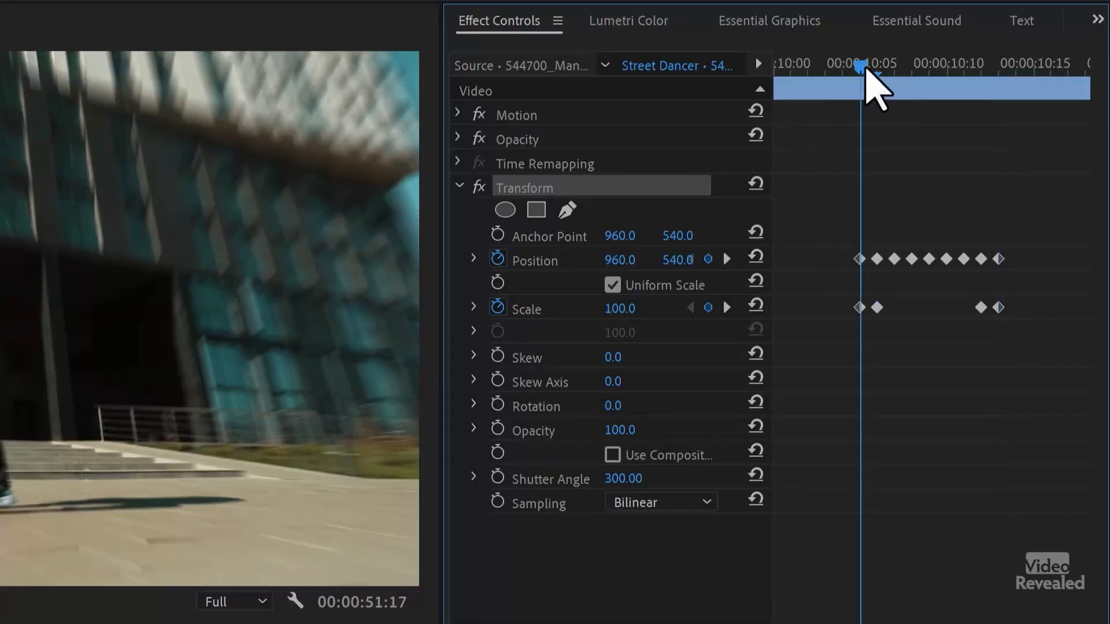
left_click(497, 259)
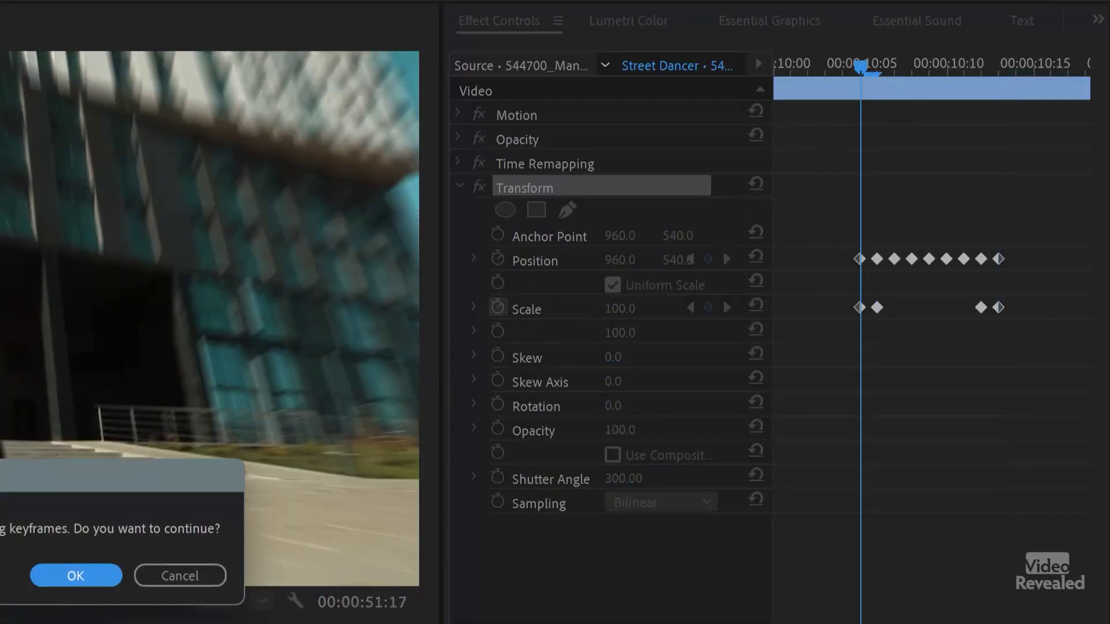
left_click(86, 585)
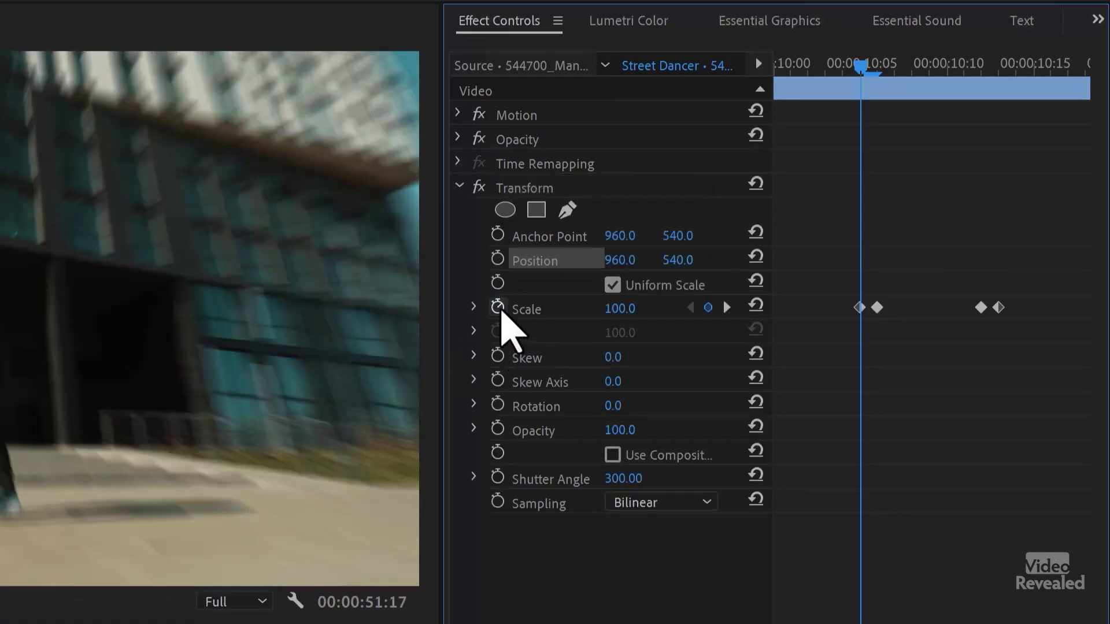
left_click(86, 575)
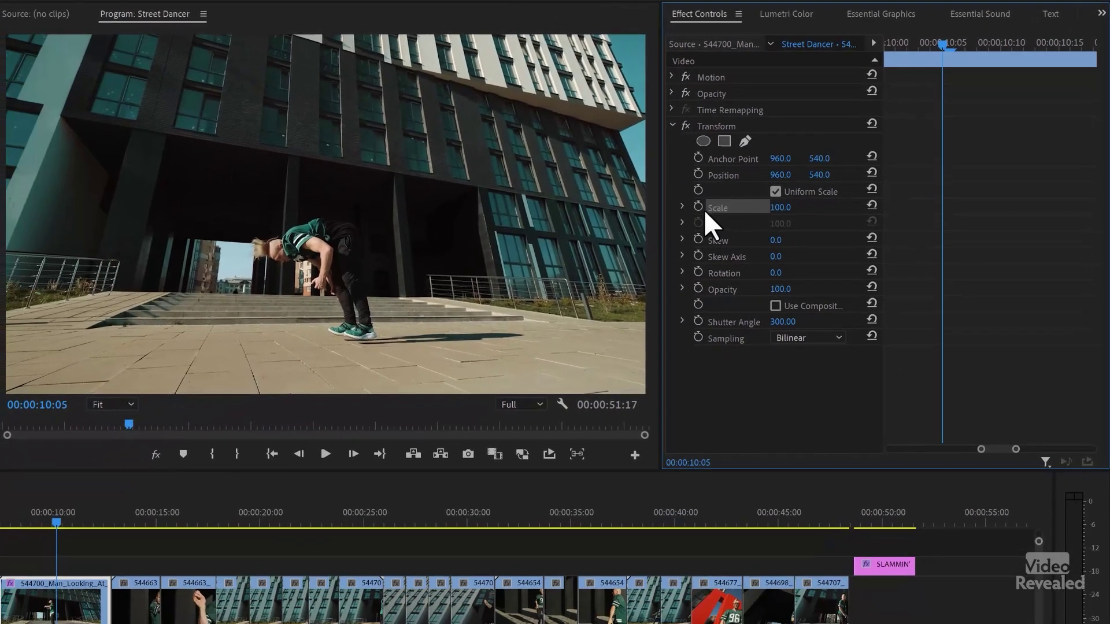
Enable Scale and Position keyframing for Transform at 00:00:10:05, and set Scale to 110 at 00:00:10:06
left_click(698, 206)
left_click(697, 173)
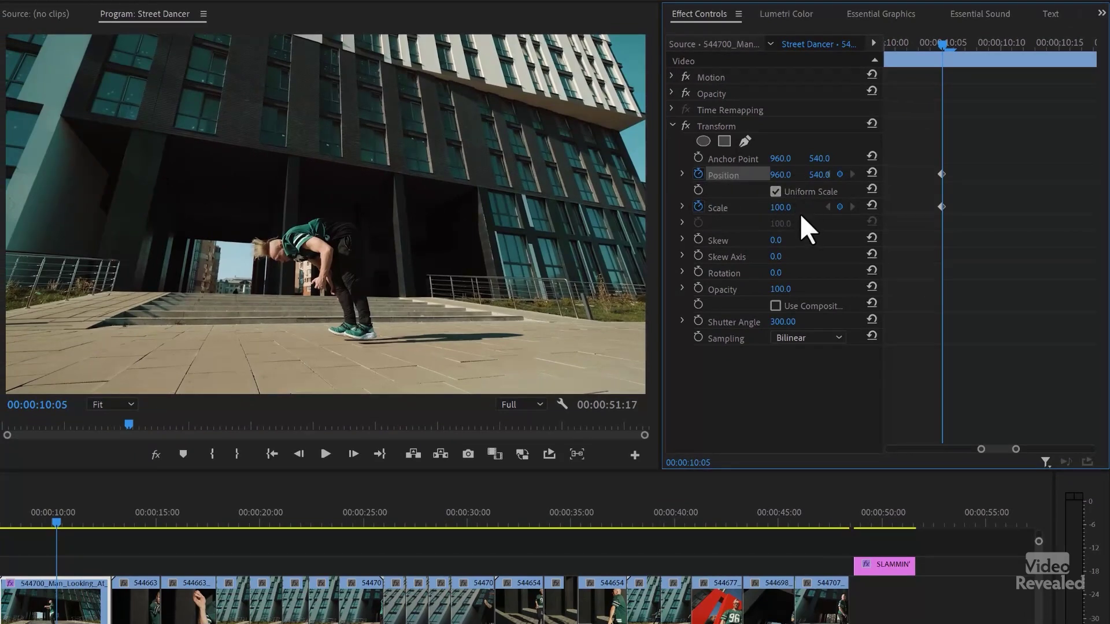
key("Right")
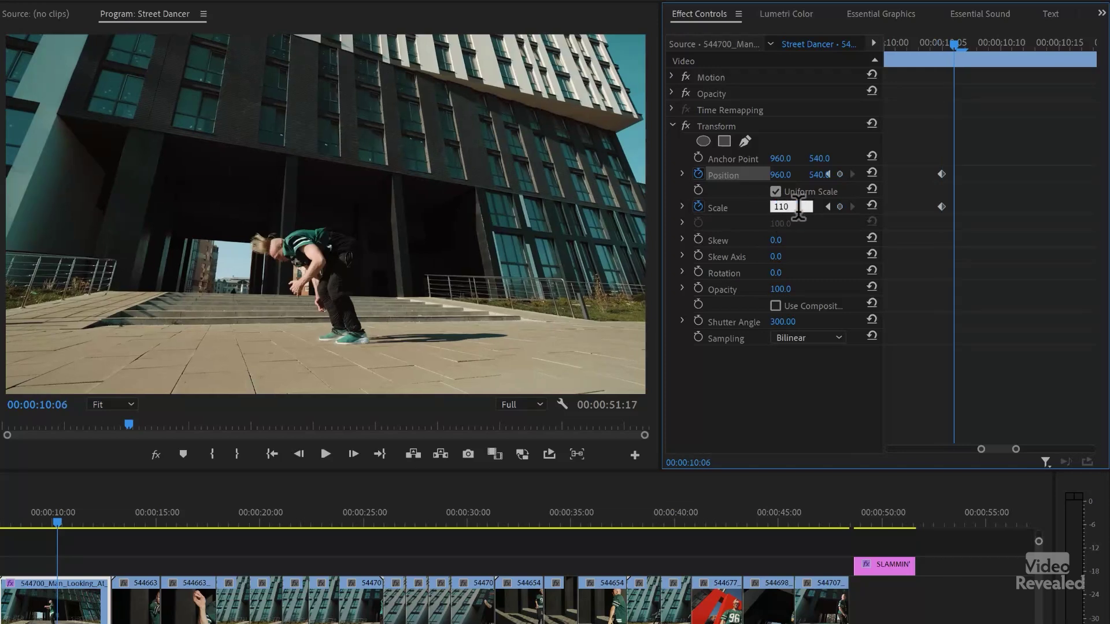
key("Return")
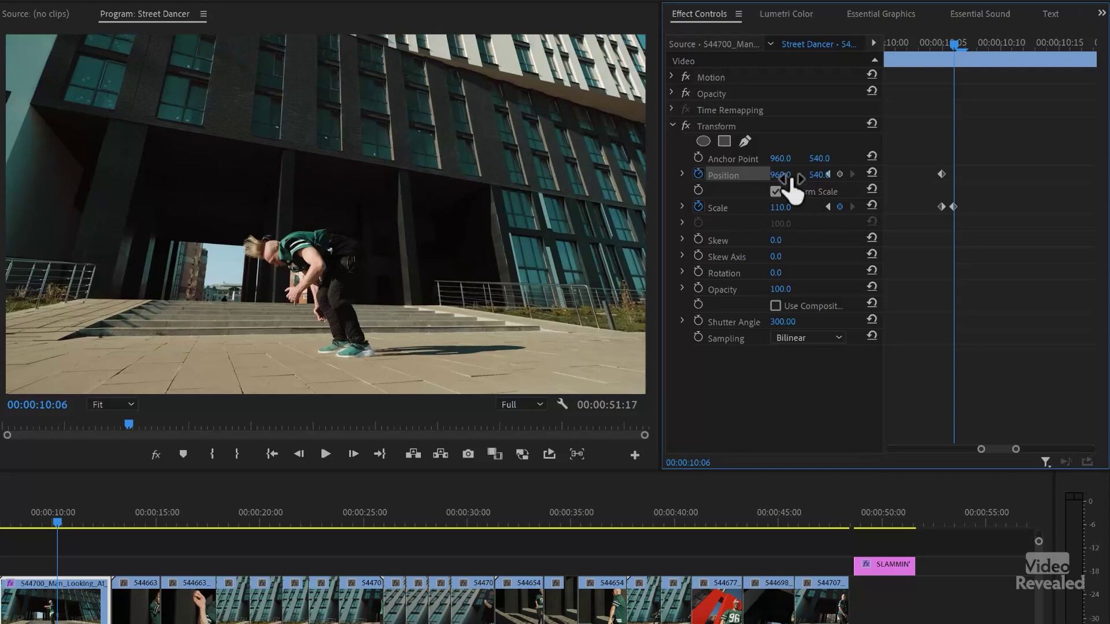
Set the Transform Position to 992, 595 at 00:00:10:06 and to 950, 528 at 00:00:10:07
left_click_drag(780, 174, 799, 175)
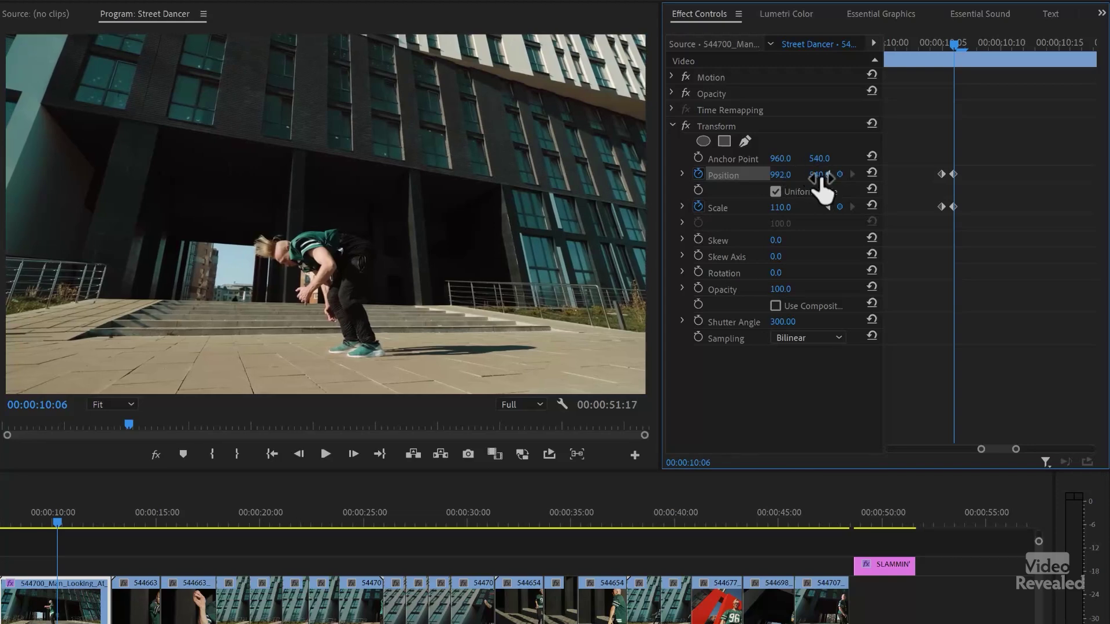
left_click_drag(827, 174, 828, 175)
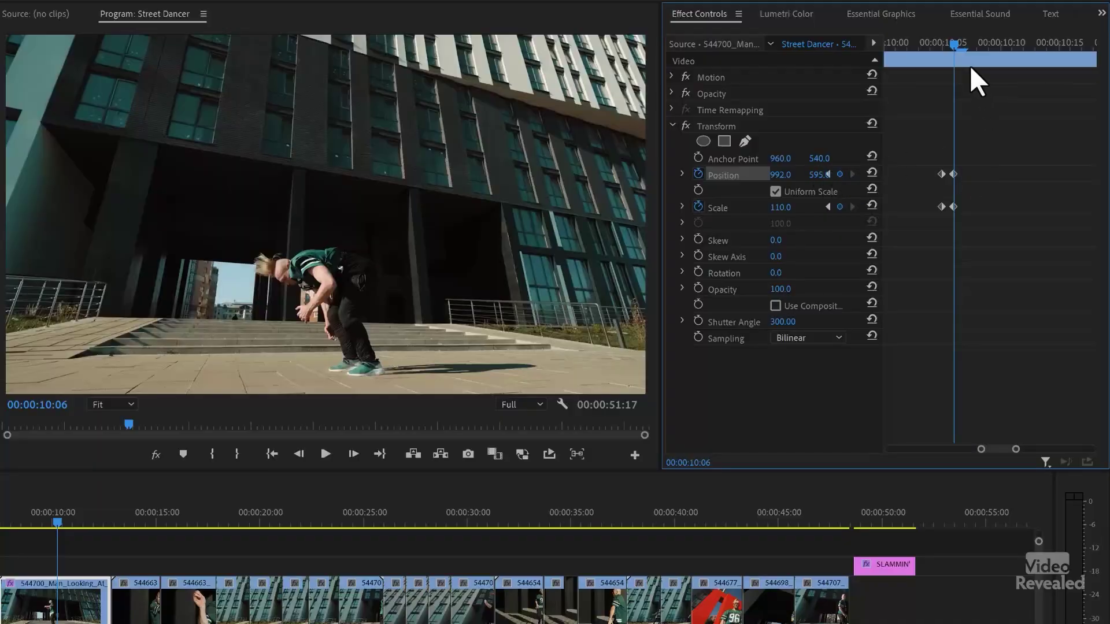
key("Right")
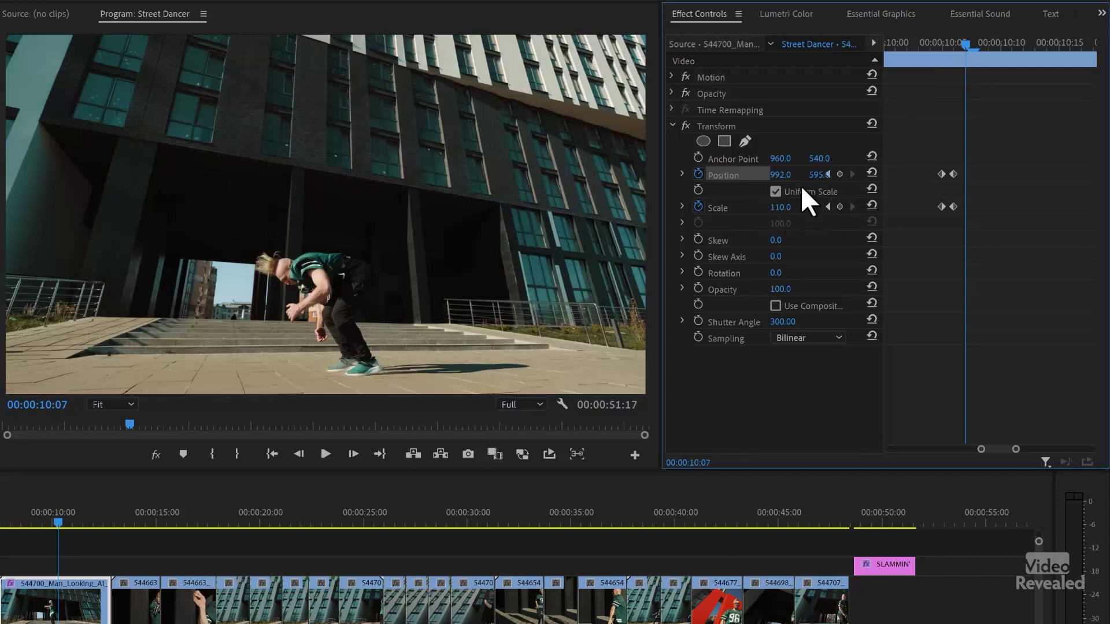
left_click_drag(828, 174, 790, 174)
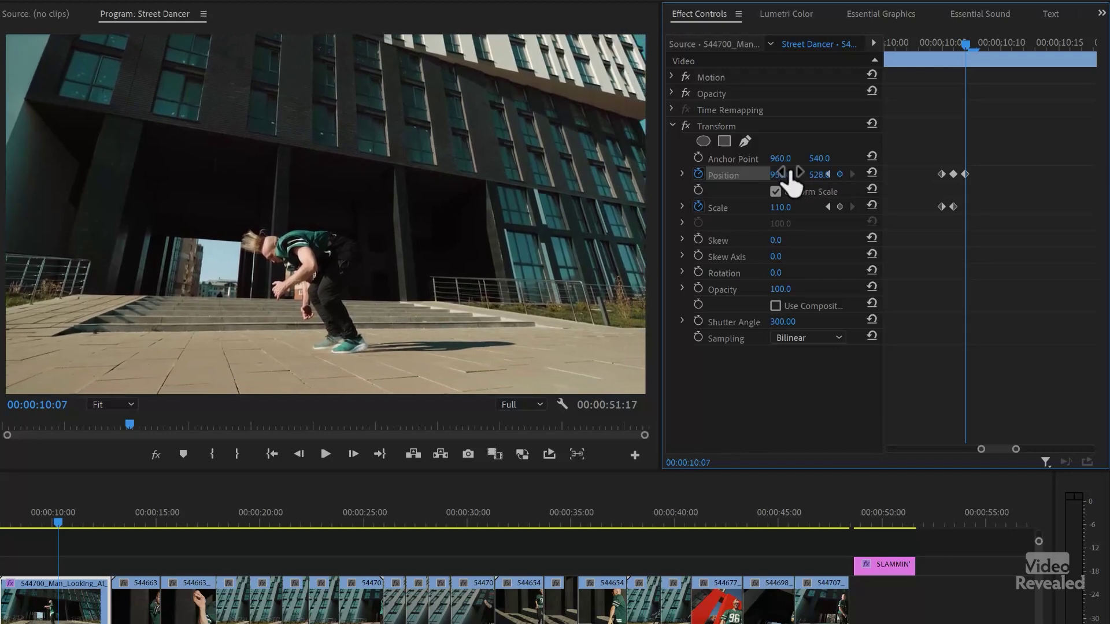
Shift Position rightward with a vertical value of 579 at 00:00:10:08, and set it to 995, 497 at 00:00:10:09
key("Right")
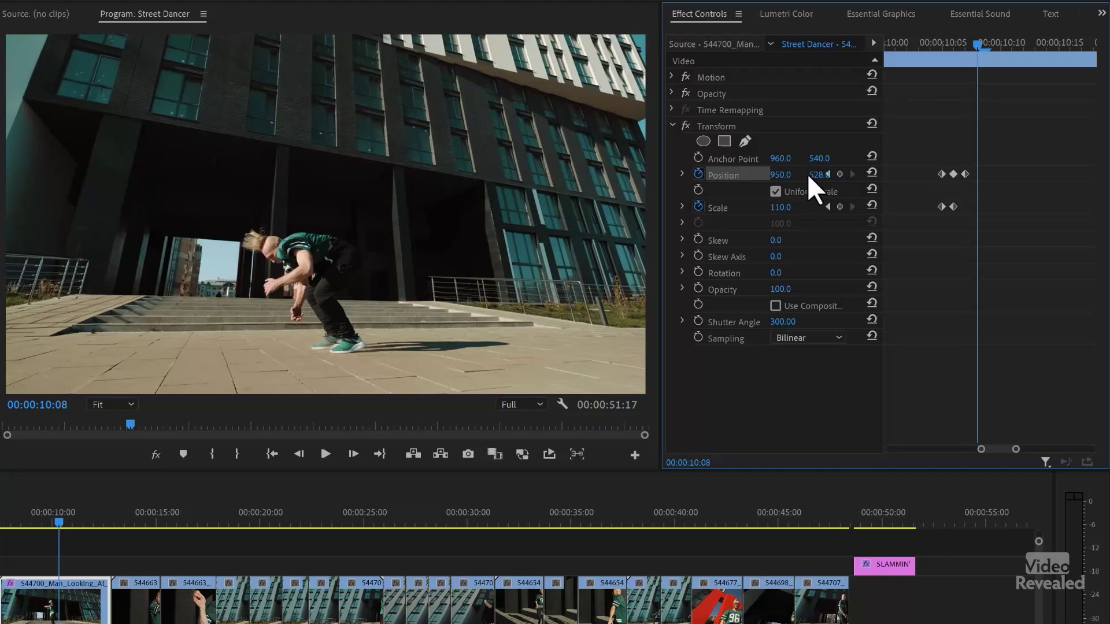
mouse_move(821, 176)
left_mouse_down()
mouse_move(787, 186)
mouse_move(821, 185)
left_mouse_up()
key("Right")
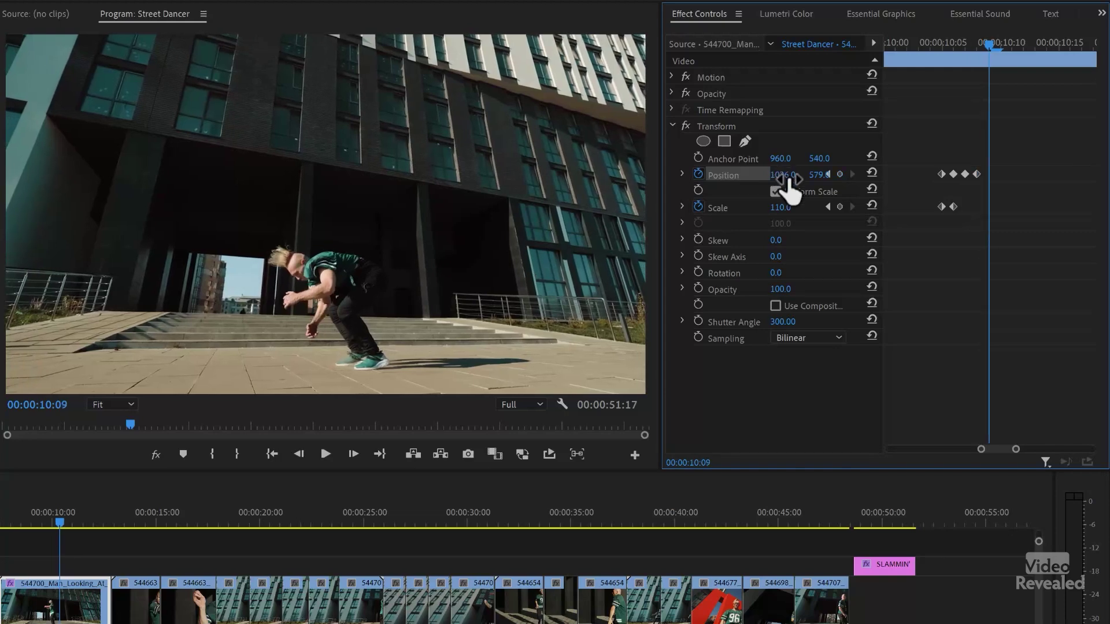
left_click_drag(789, 185, 658, 286)
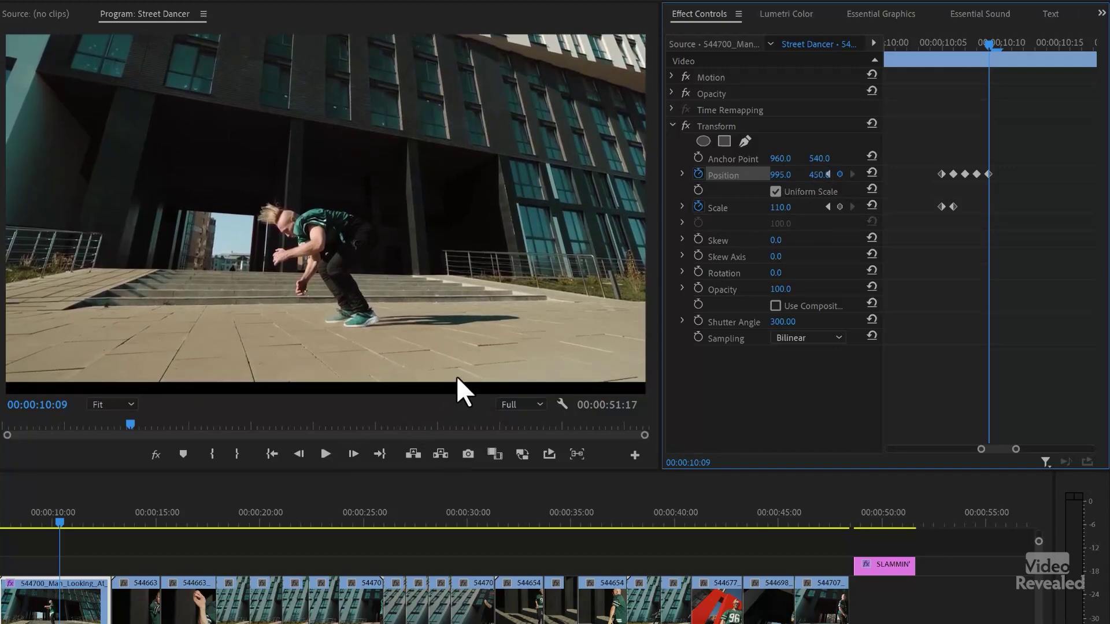
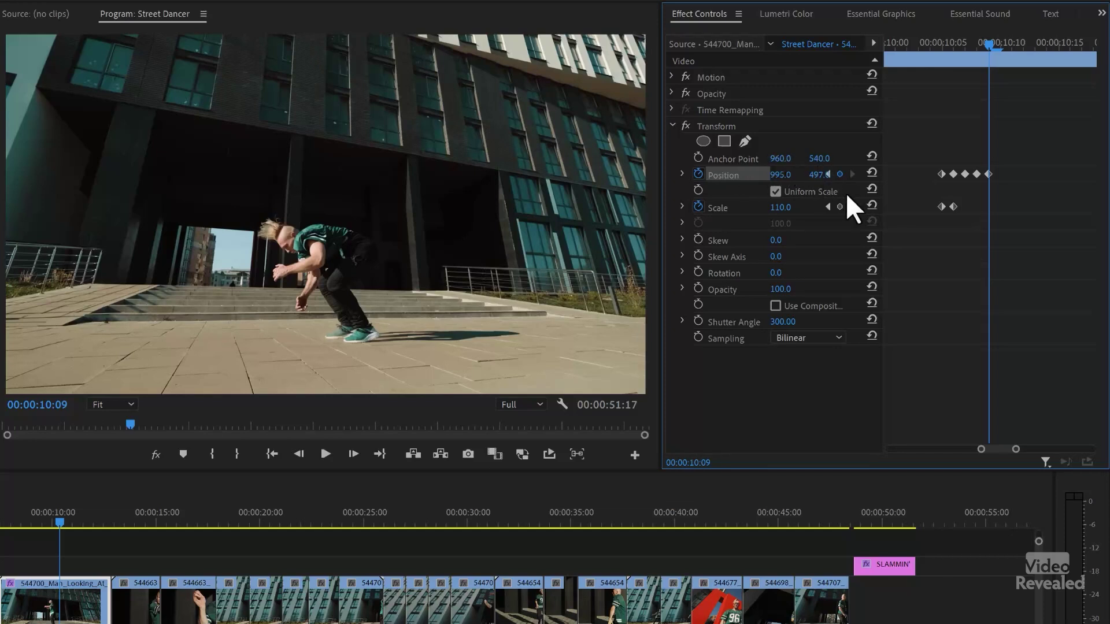
Set Position to 1052, 597 at 00:00:10:10 and to 1016, 508 at 00:00:10:11
key("Right")
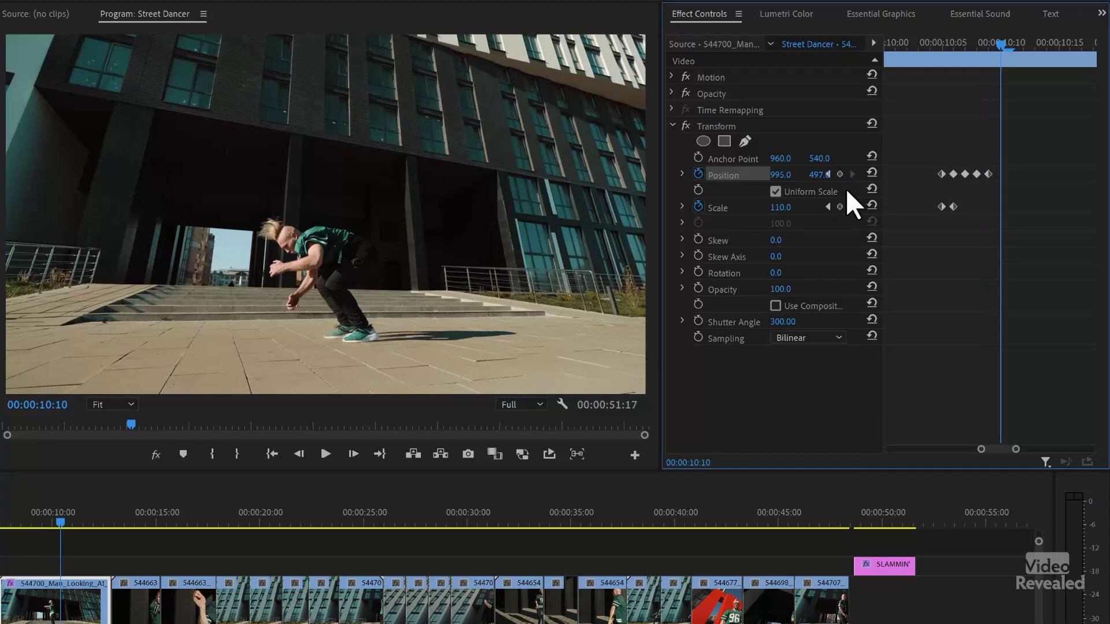
left_click_drag(787, 175, 828, 174)
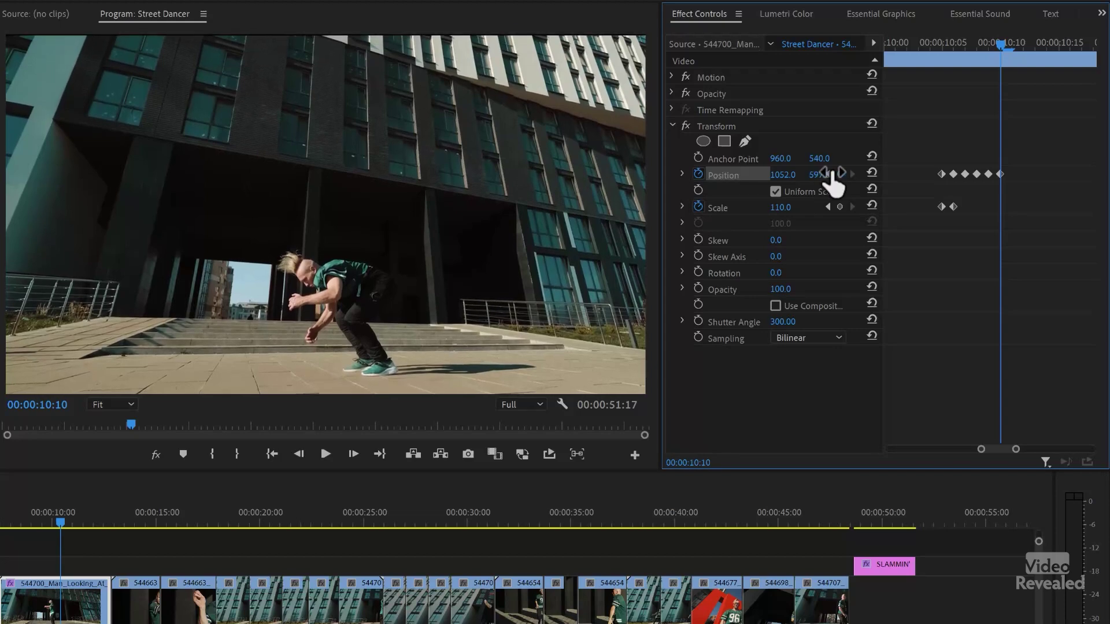
key("Right")
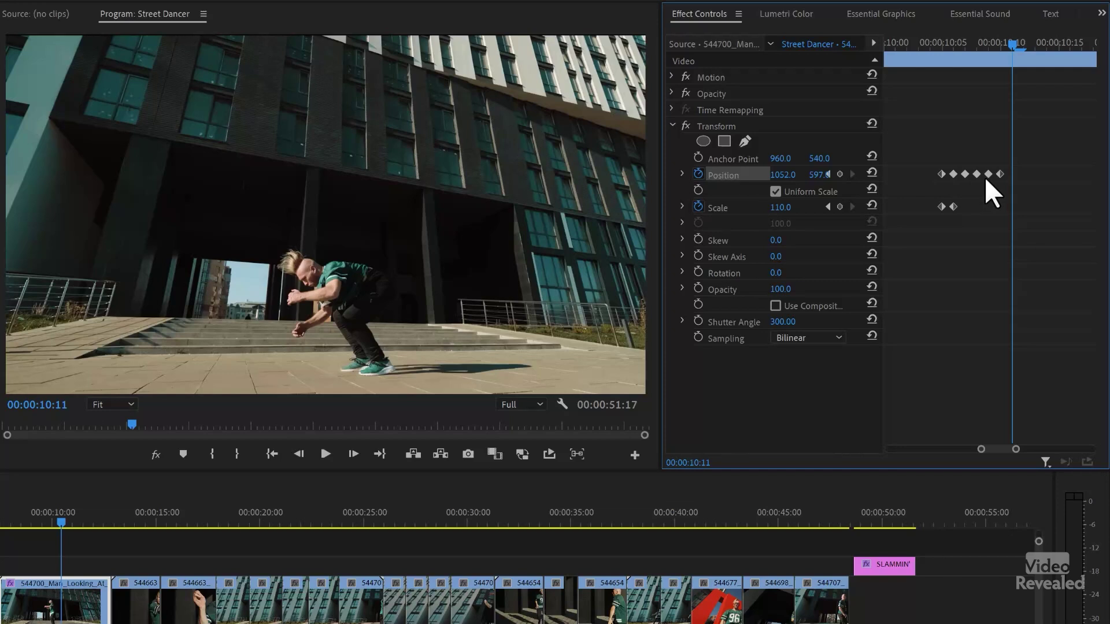
left_click_drag(817, 174, 751, 175)
Set Position to 993, 534 at 00:00:10:12 and to 1037, 491 at 00:00:10:13
key("Right")
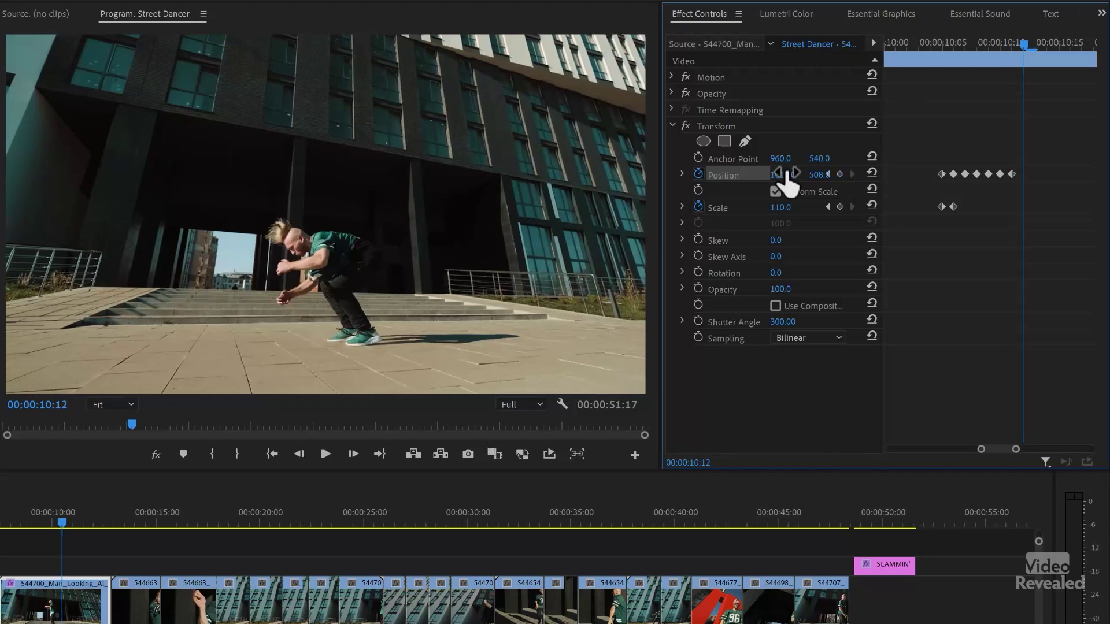
left_click_drag(816, 175, 780, 179)
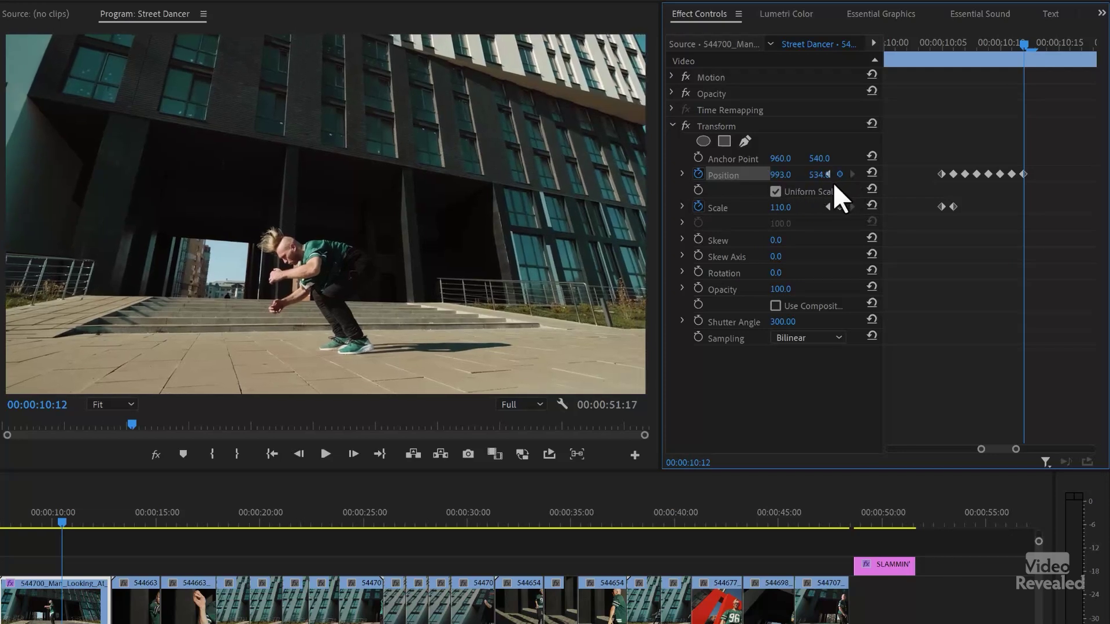
key("Right")
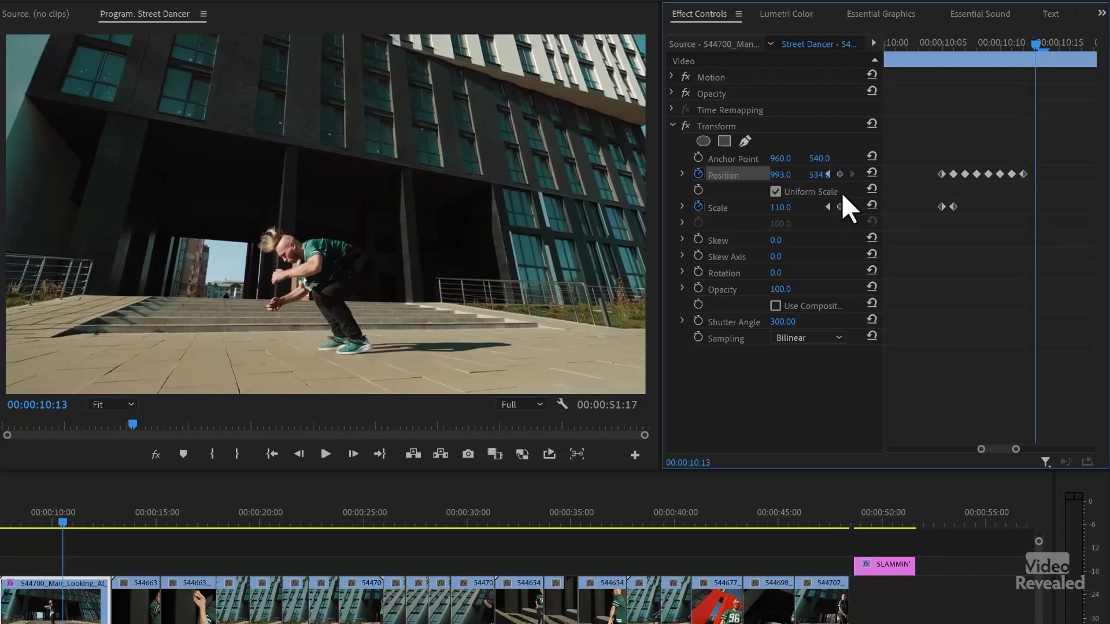
mouse_move(822, 181)
left_mouse_down()
mouse_move(789, 180)
mouse_move(834, 175)
left_mouse_up()
Reset Position to 960, 540 and Scale to 100 at 00:00:10:14 to end the shake
key("Right")
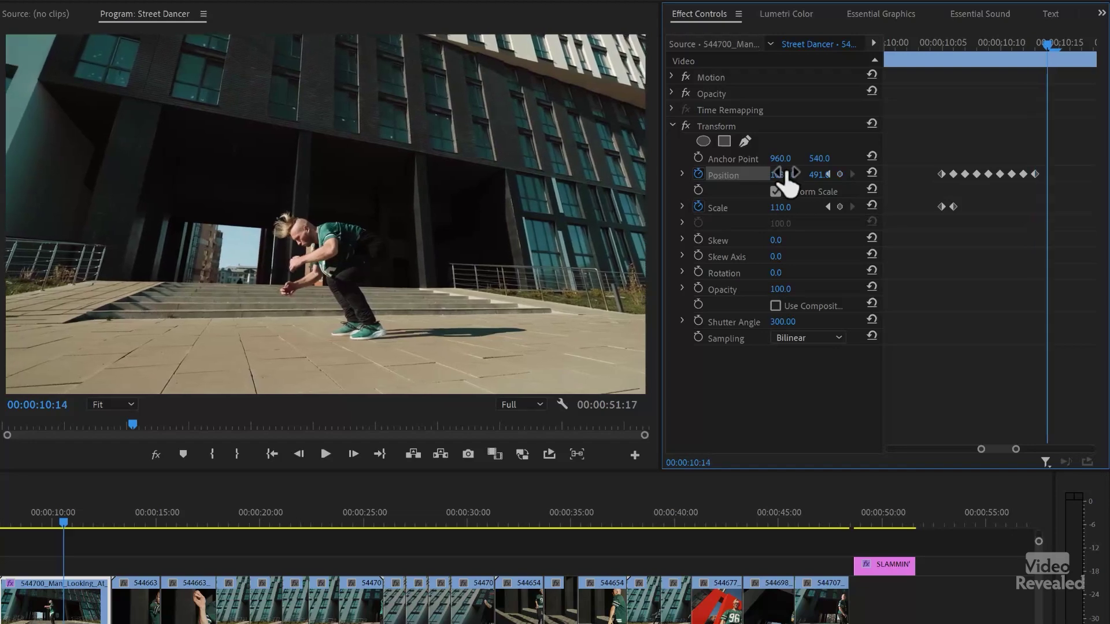
left_click(872, 171)
left_click(870, 204)
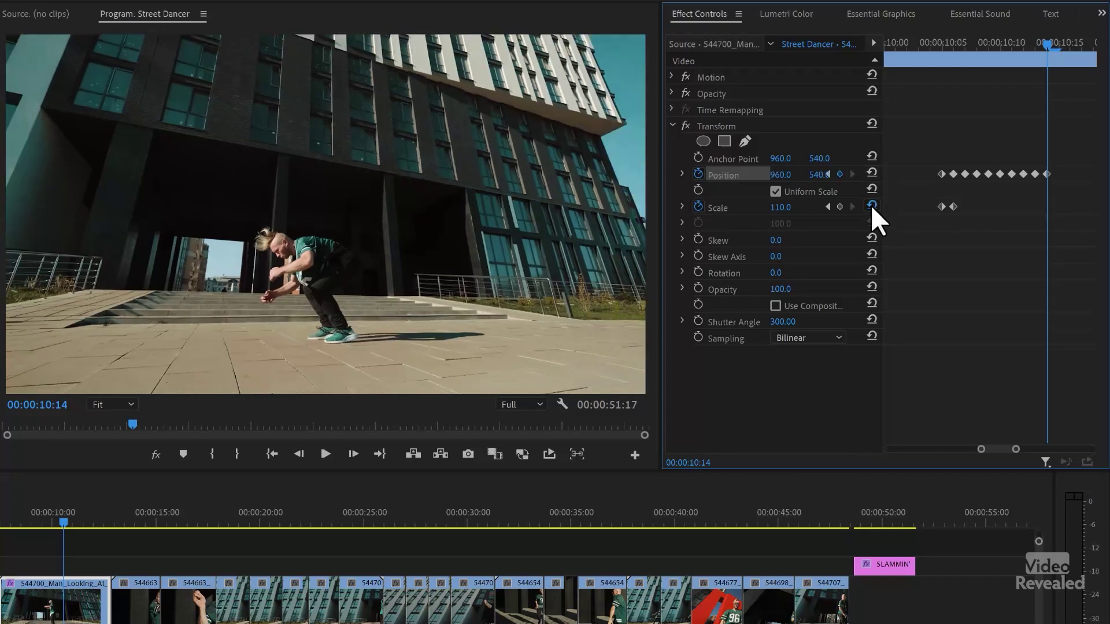
Play back the landing shake from 00:00:10:04 and try the option to use the composition's shutter angle
left_click(918, 44)
key("space")
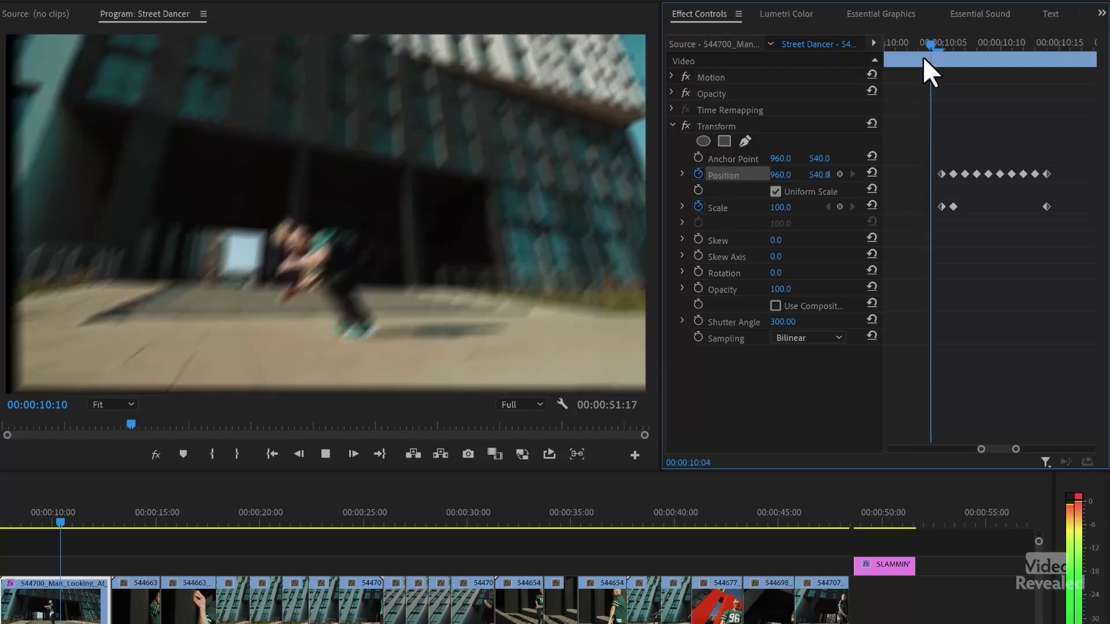
left_click(918, 40)
key("space")
key("space")
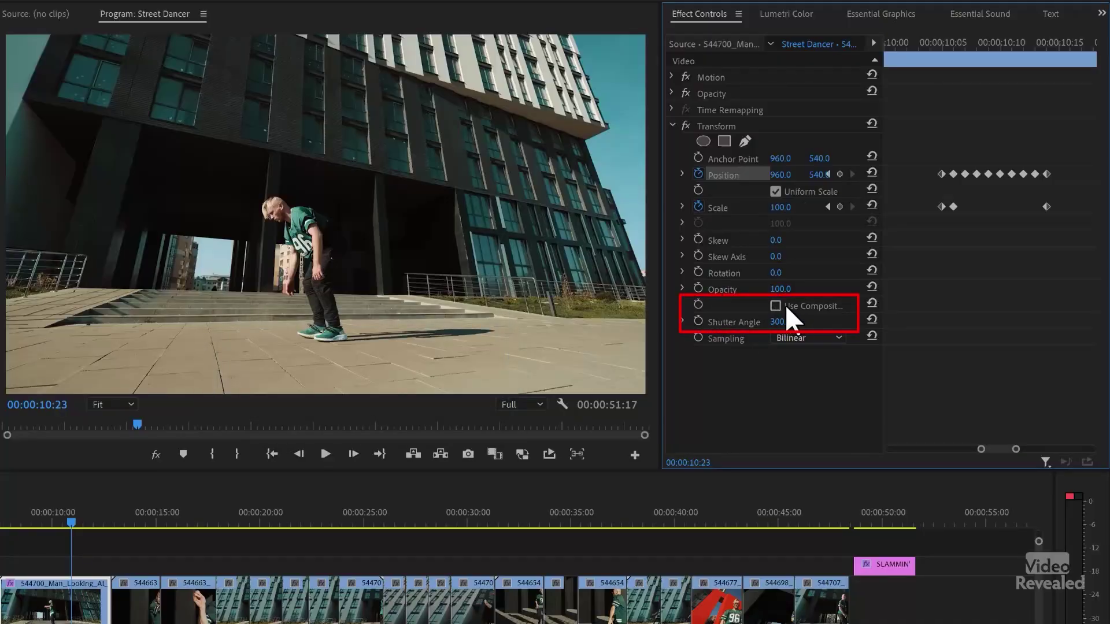
left_click(775, 306)
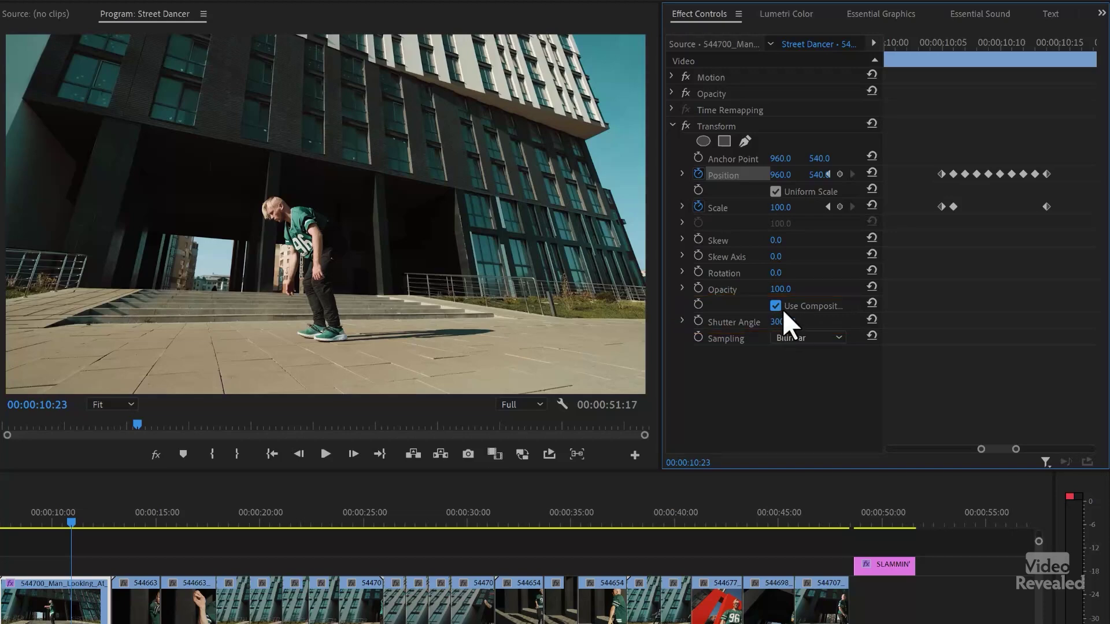
Change the horizontal Position at 00:00:10:10 to 978 to bring the frame's edge back out of view
mouse_move(976, 37)
left_mouse_down()
mouse_move(1003, 34)
mouse_move(979, 40)
mouse_move(994, 38)
left_mouse_up()
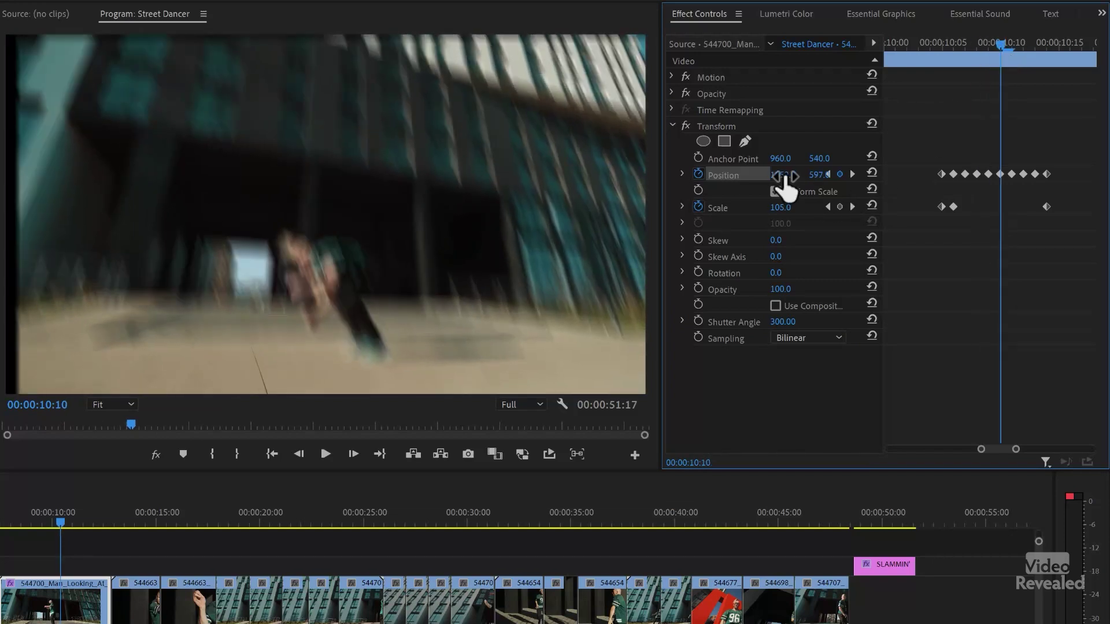
left_click_drag(784, 185, 763, 185)
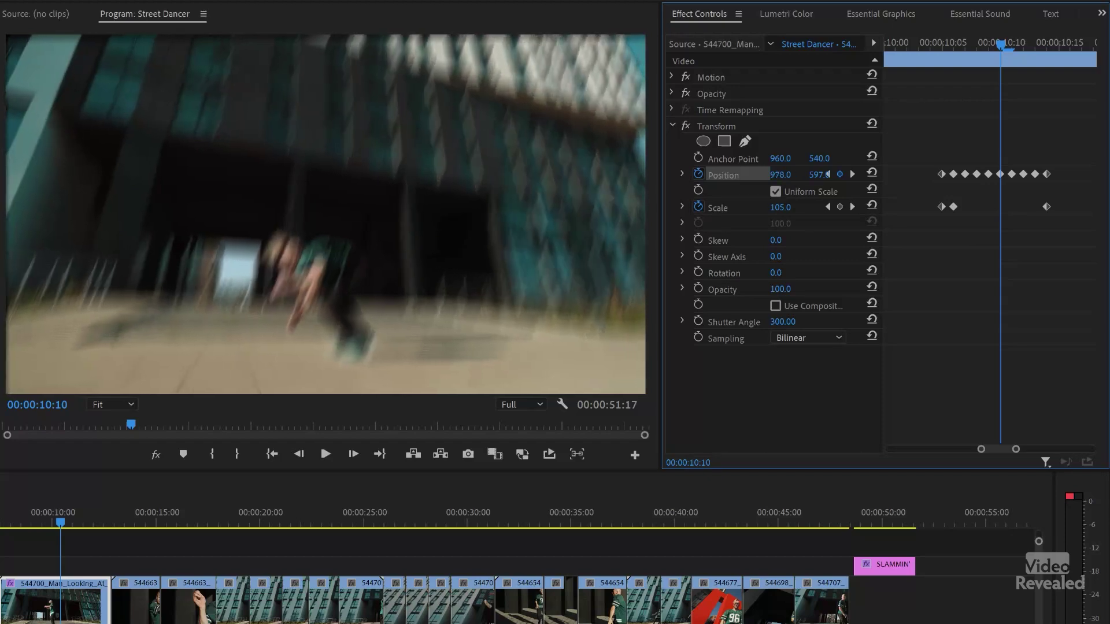
Add a Scale keyframe of 110 at 00:00:10:13, one frame before the shake ends
left_click_drag(997, 47, 1034, 48)
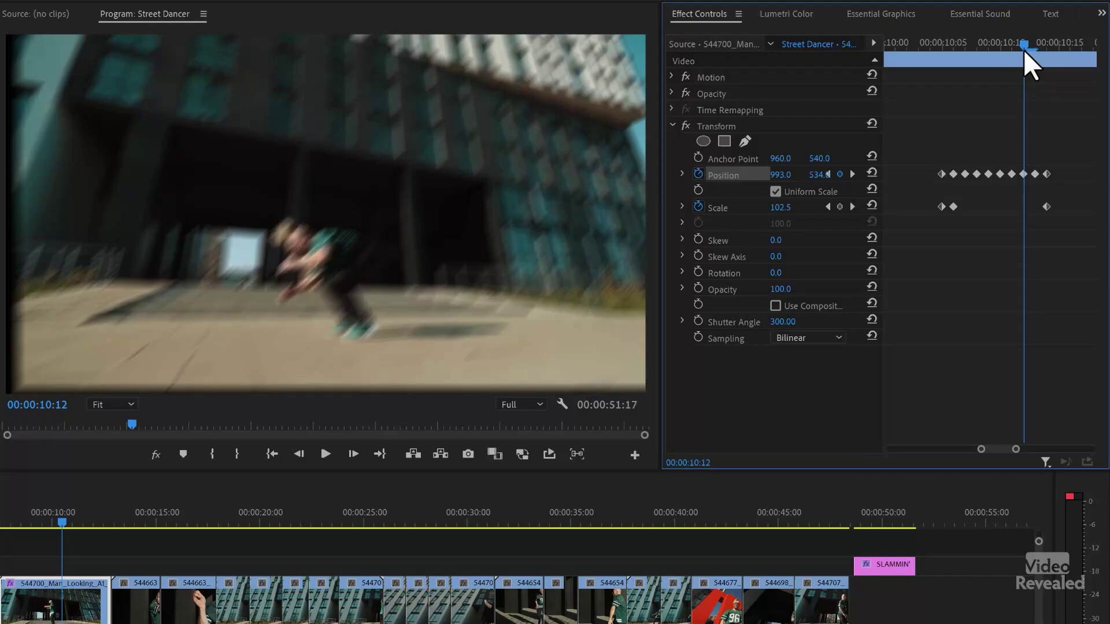
left_click_drag(1022, 50, 1035, 47)
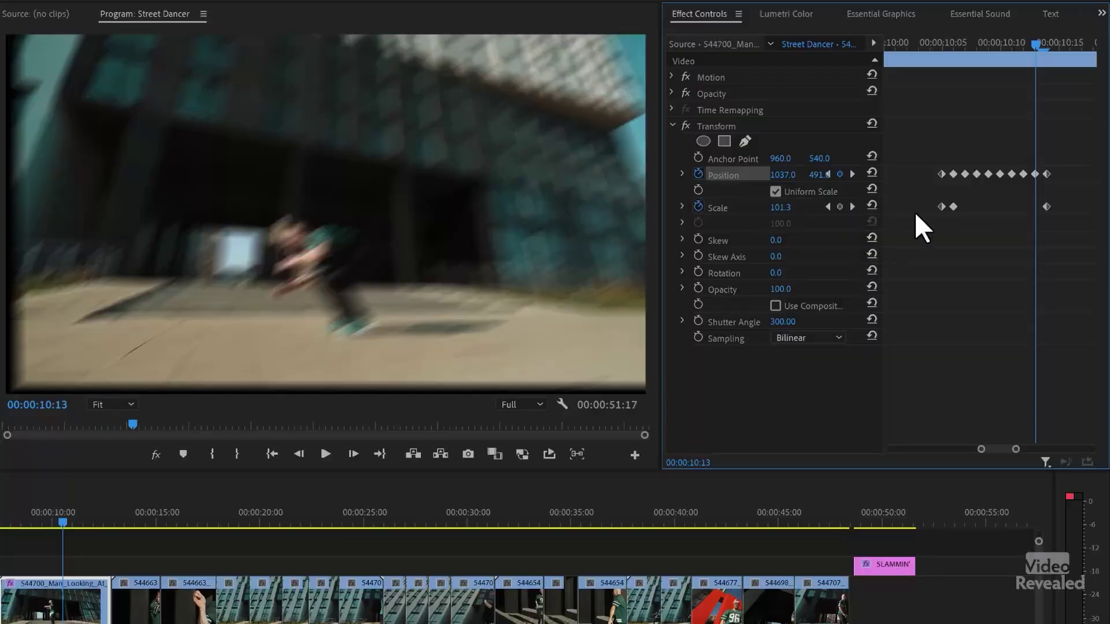
left_click(1046, 207)
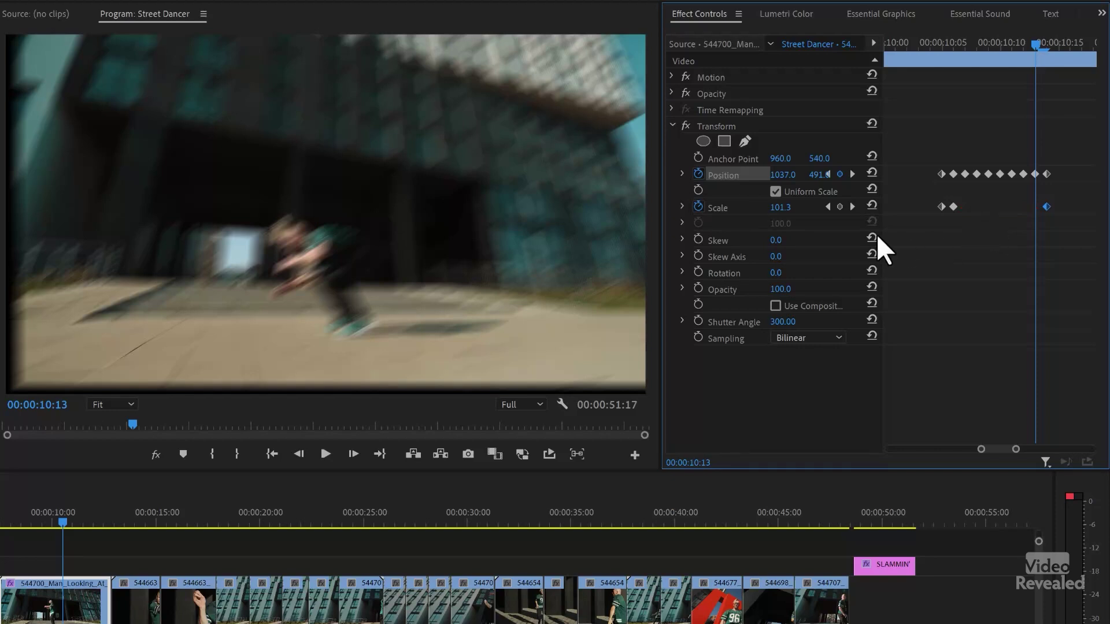
left_click(775, 208)
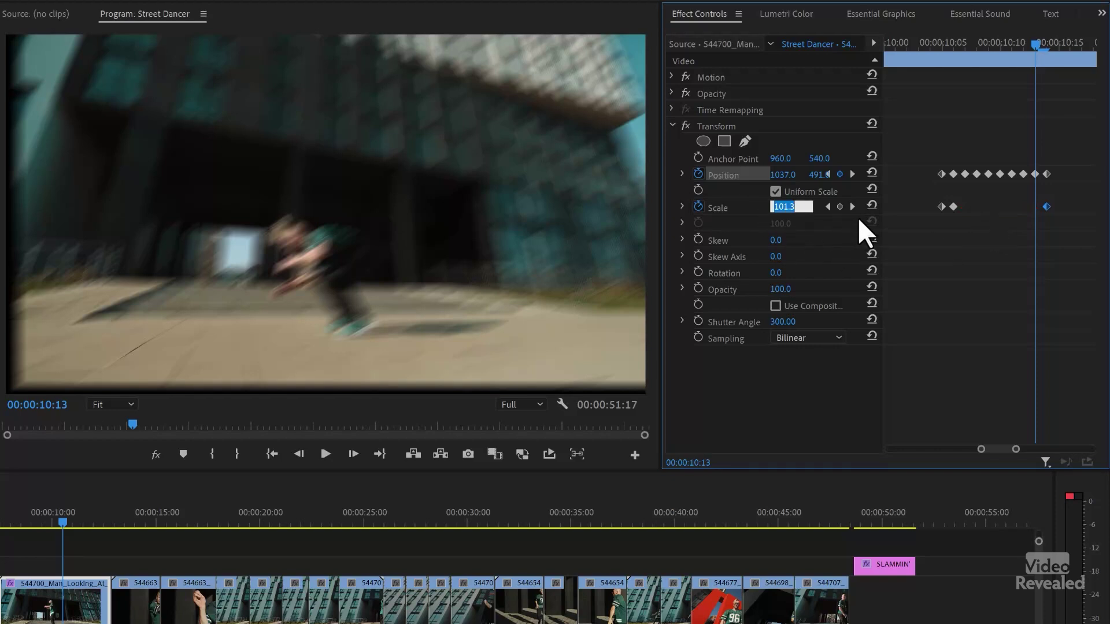
type("110")
key("Return")
Examine the outer and inner pairs of Scale keyframes and the frame edges at 00:00:10:09 and 00:00:10:11
mouse_move(989, 45)
left_mouse_down()
mouse_move(946, 56)
mouse_move(1013, 50)
mouse_move(947, 57)
mouse_move(1006, 48)
mouse_move(989, 51)
left_mouse_up()
left_click(941, 206)
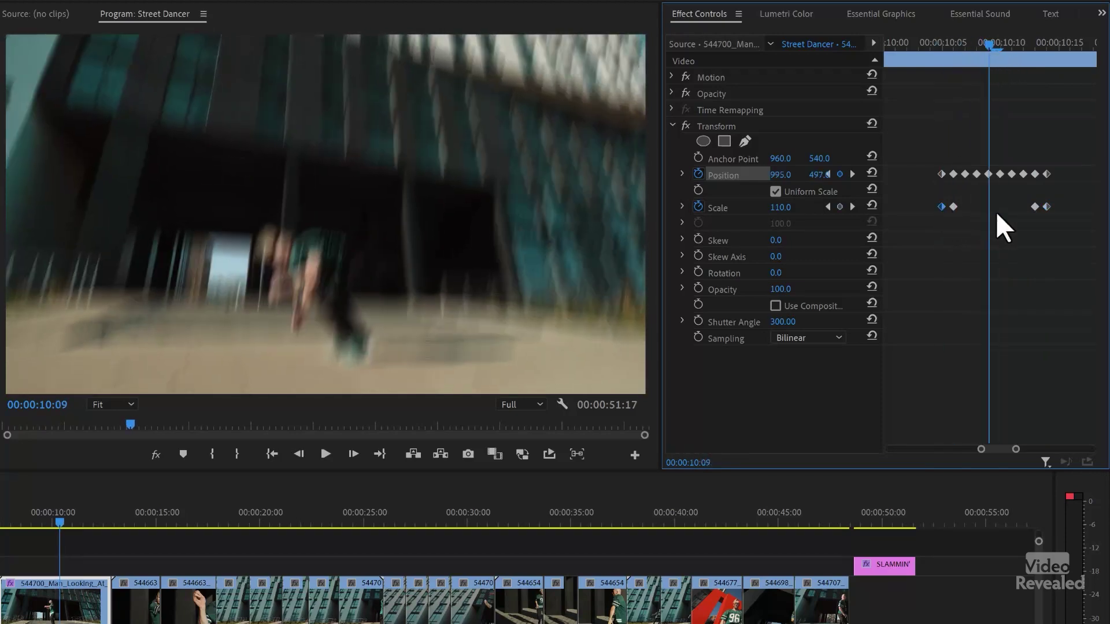
left_click(1046, 207)
left_click(952, 207)
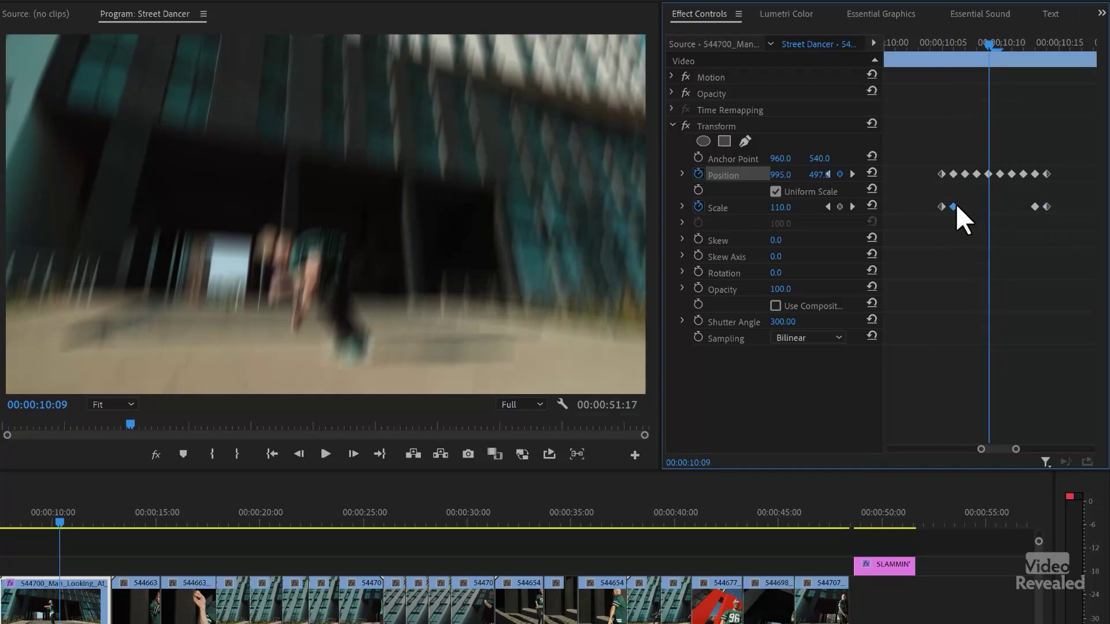
left_click(1035, 207)
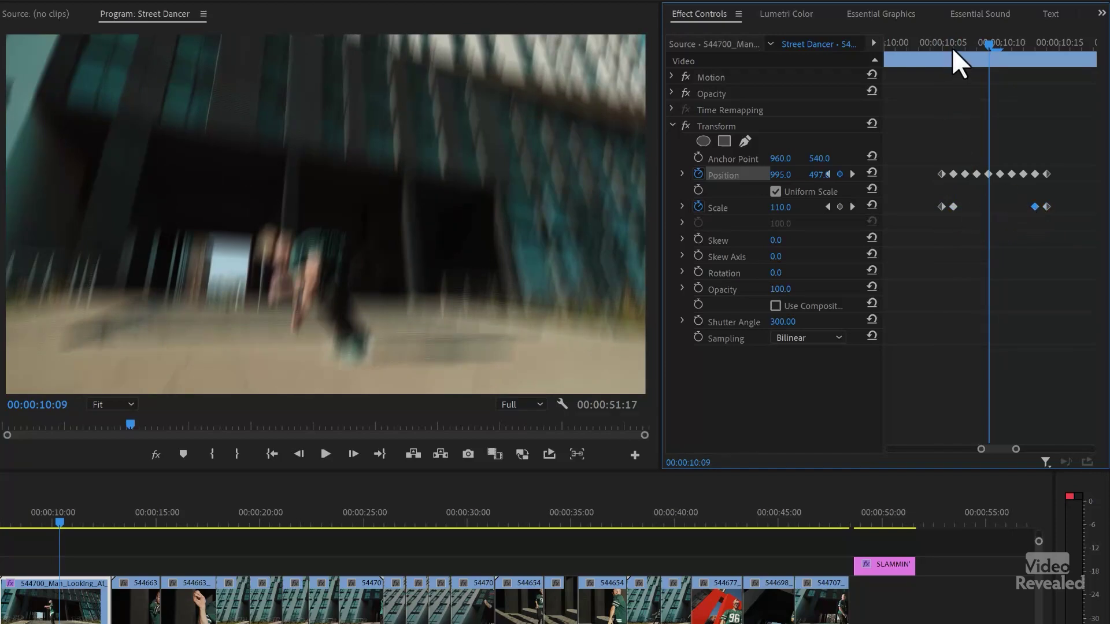
mouse_move(992, 44)
left_mouse_down()
mouse_move(1028, 43)
mouse_move(1003, 47)
left_mouse_up()
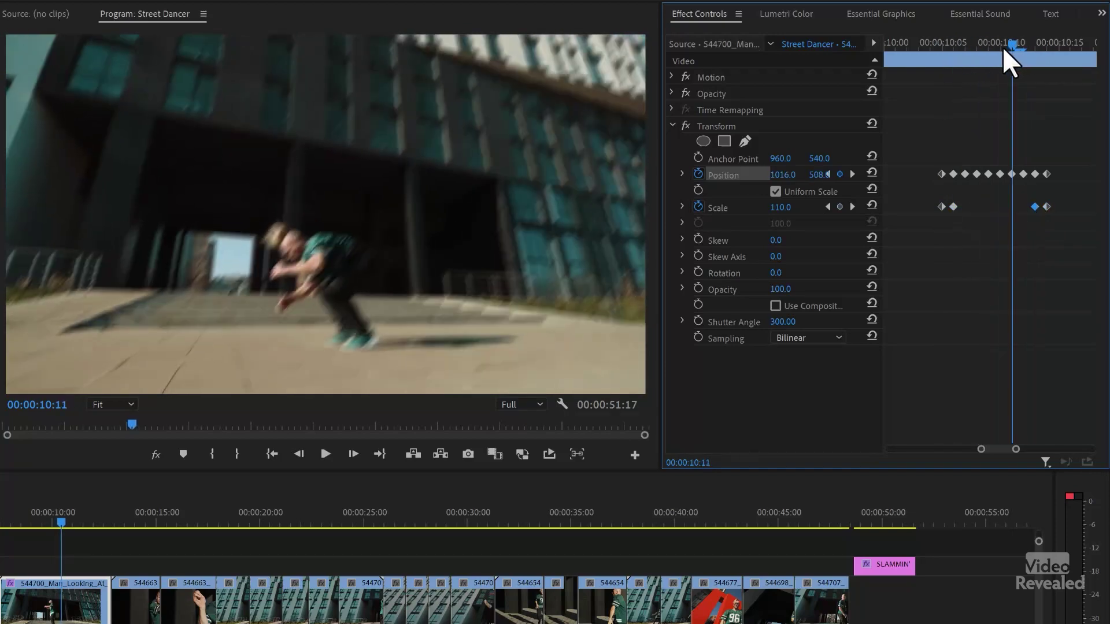
Apply Bezier temporal interpolation to all Position and Scale keyframes between the first and last ones
left_click_drag(903, 136, 1063, 219)
left_click_drag(948, 153, 1042, 222)
right_click(956, 172)
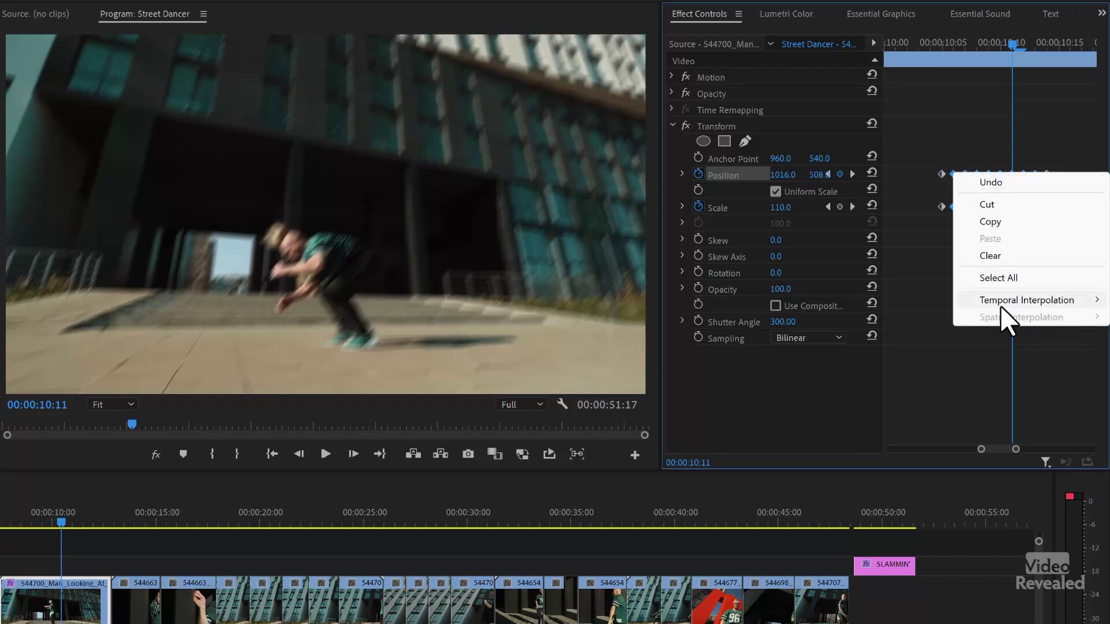
mouse_move(1000, 303)
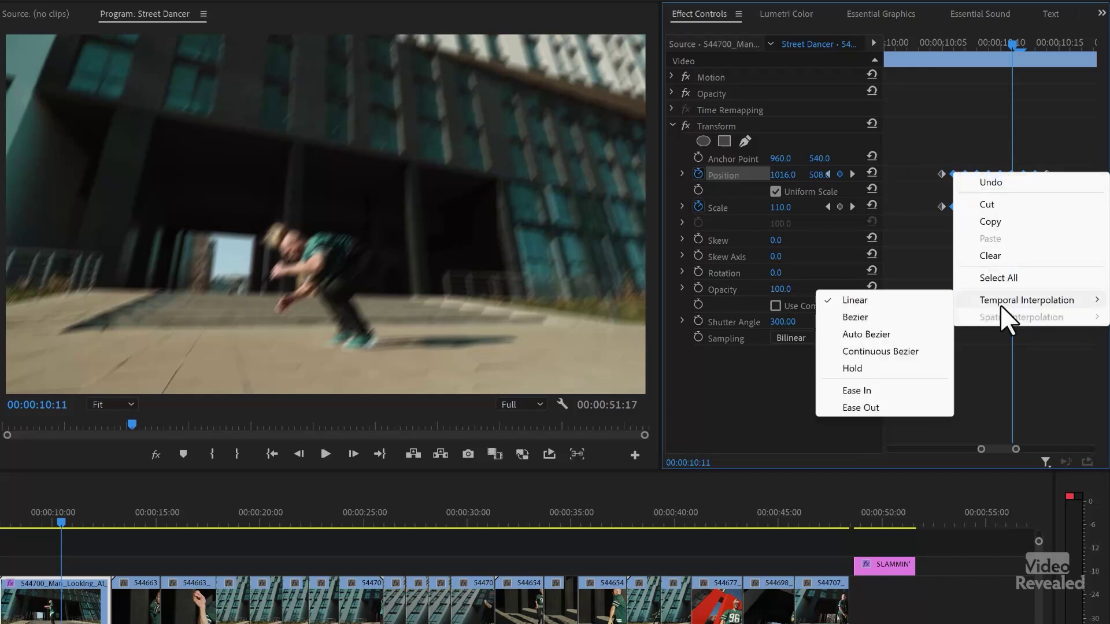
left_click(889, 319)
Play back the landing from 00:00:10:04 to review the smoothed shake
left_click_drag(952, 37, 929, 40)
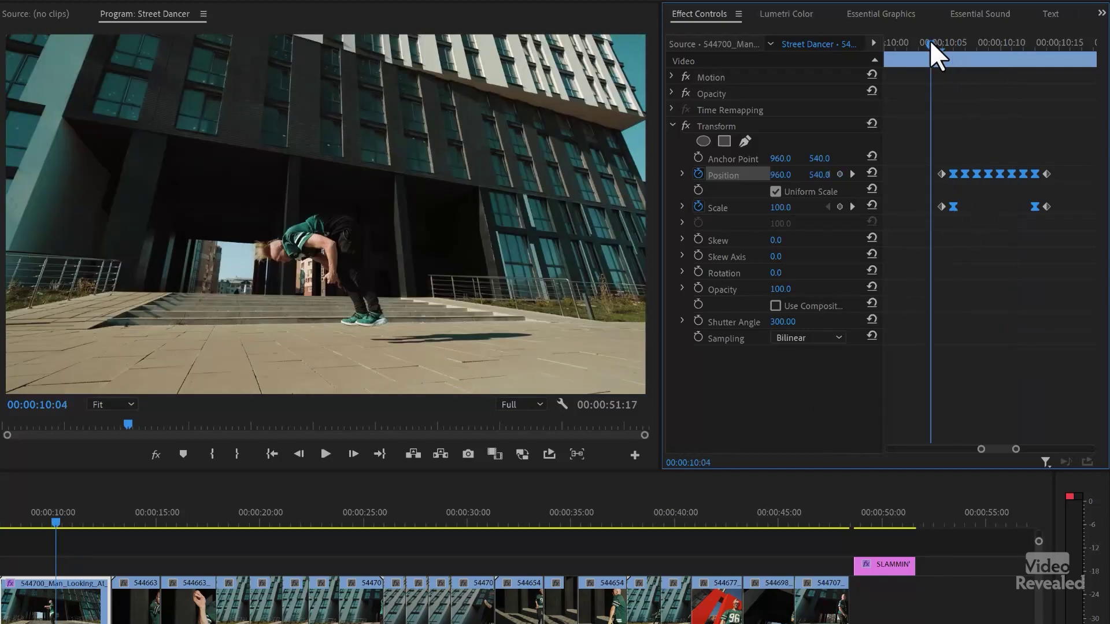
key("space")
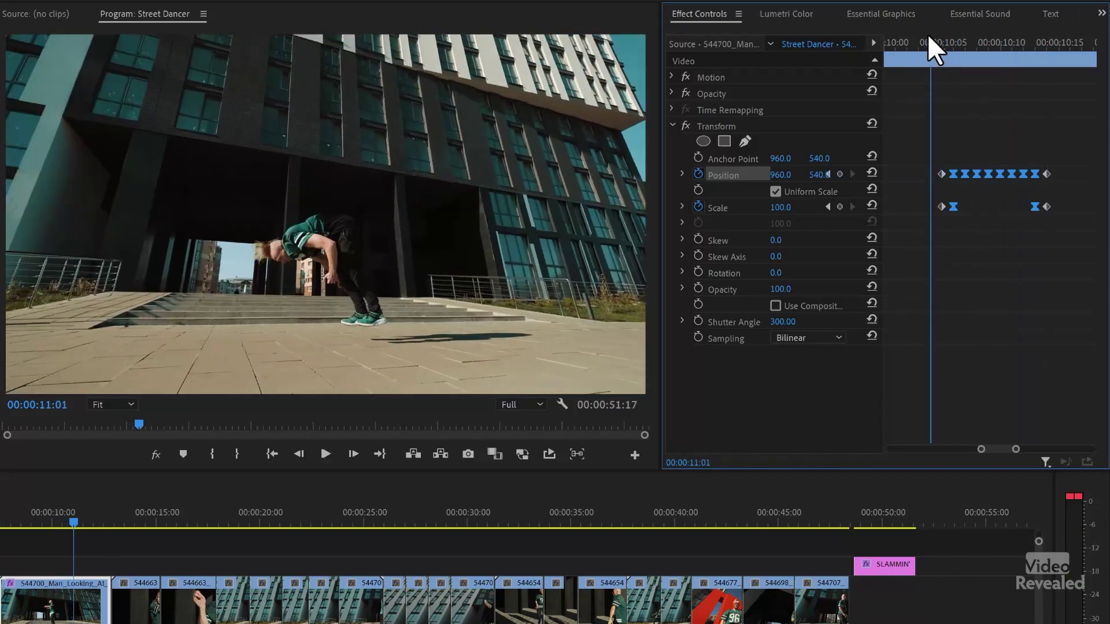
key("space")
key("space")
key("space")
key("space")
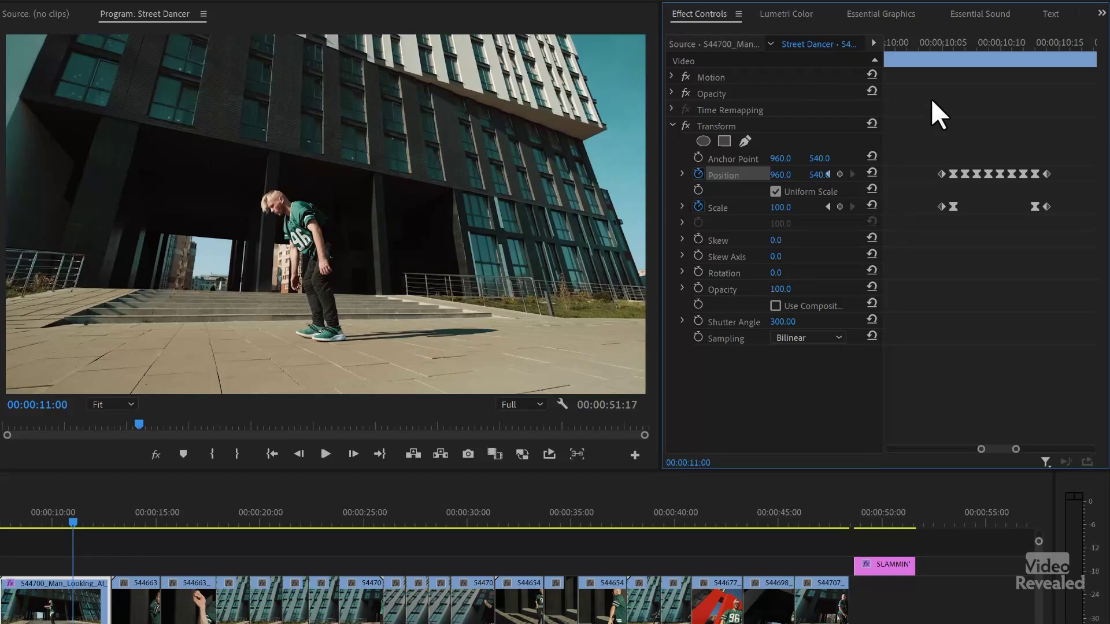
Copy the Transform effect with its shake keyframes from the backflip clip
left_click(725, 125)
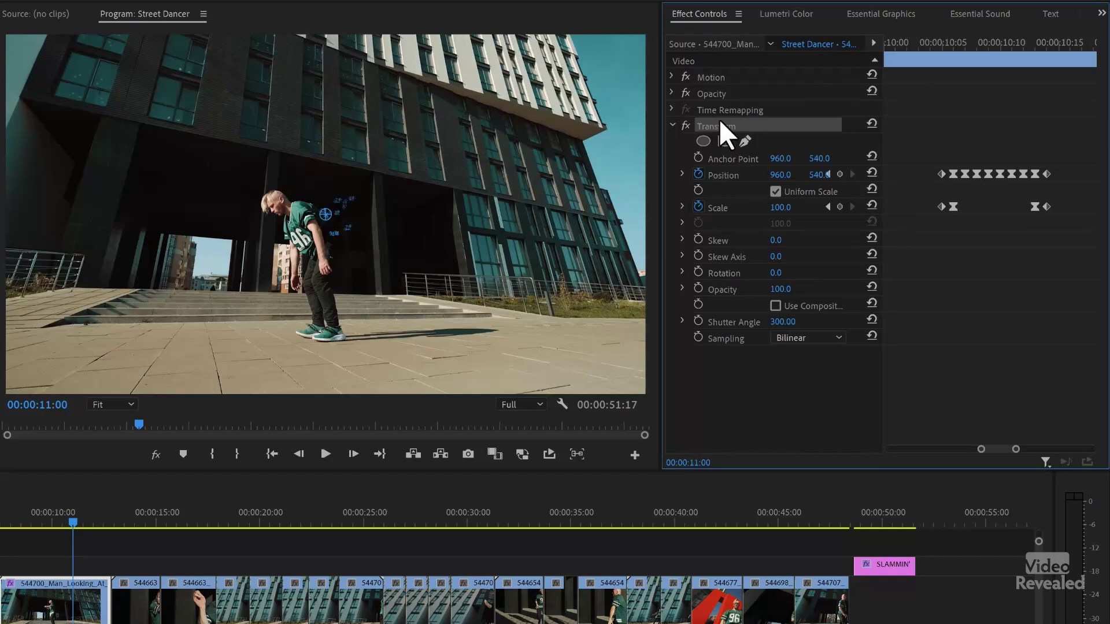
right_click(718, 122)
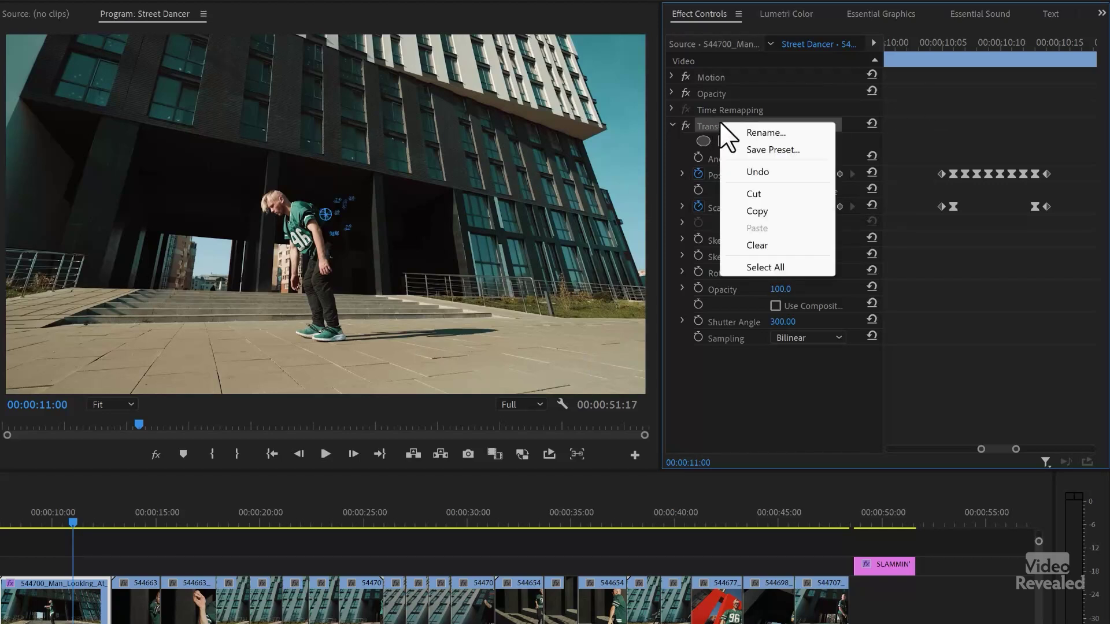
left_click(757, 211)
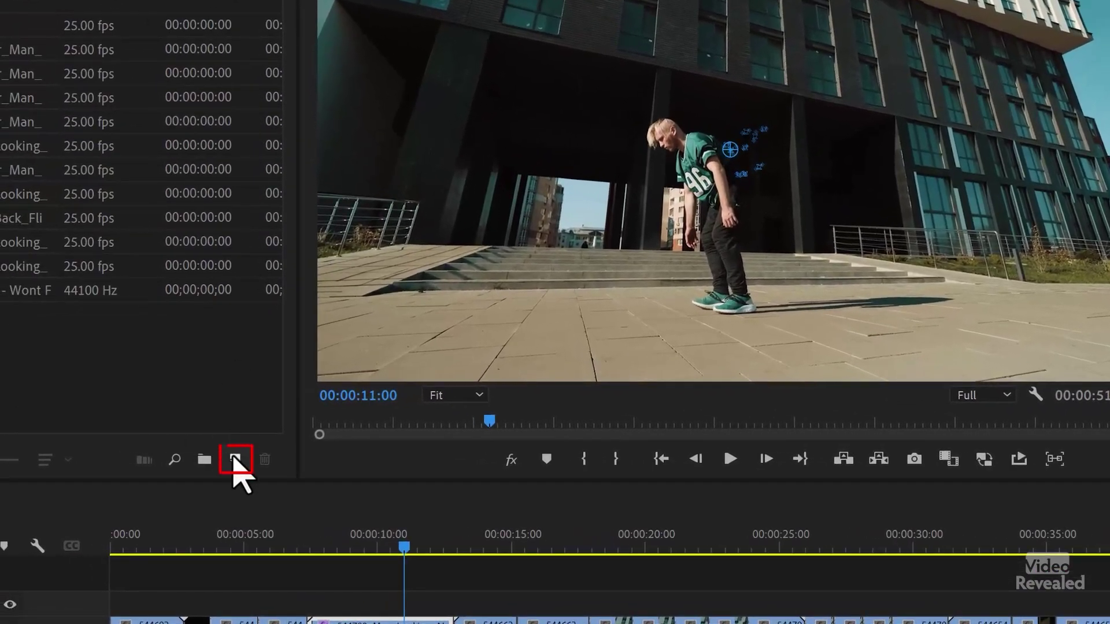
Create a new adjustment layer at 1920 x 1080, 25.00 fps, with square pixels
left_click(70, 457)
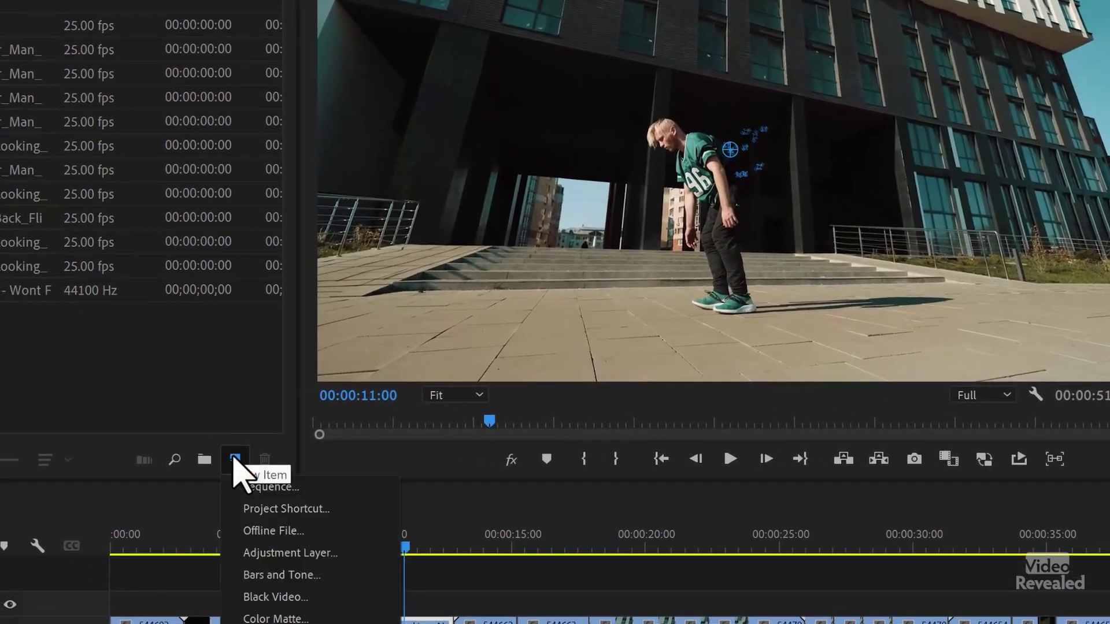
left_click(334, 556)
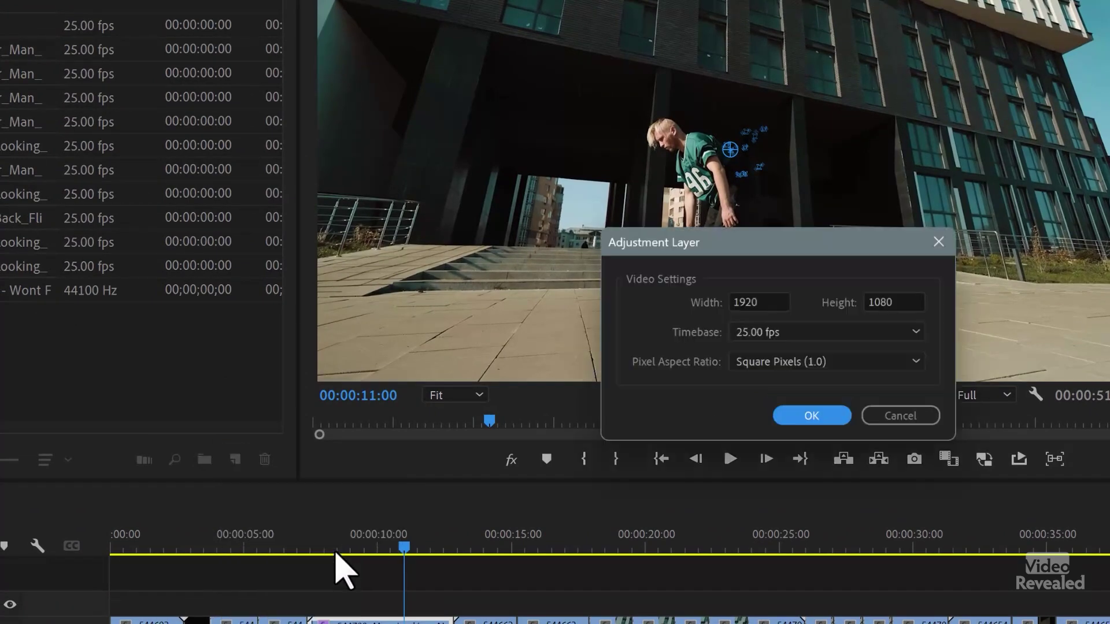
left_click(832, 419)
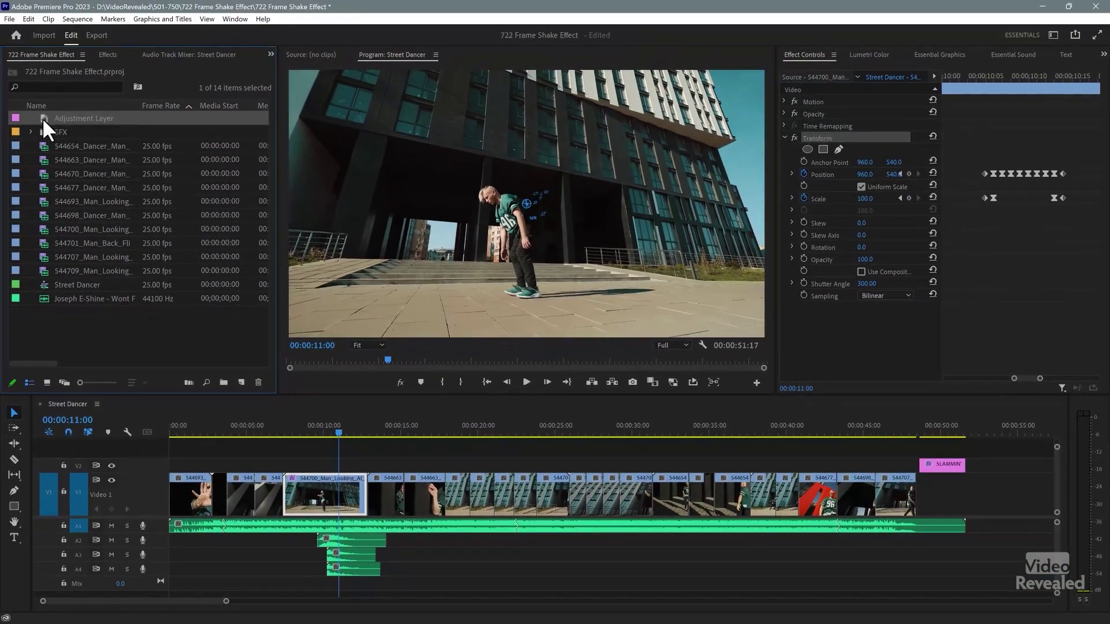
Place the adjustment layer on V2 at about 00:00:12:06 and extend its end over the following clips
left_click_drag(43, 118, 373, 463)
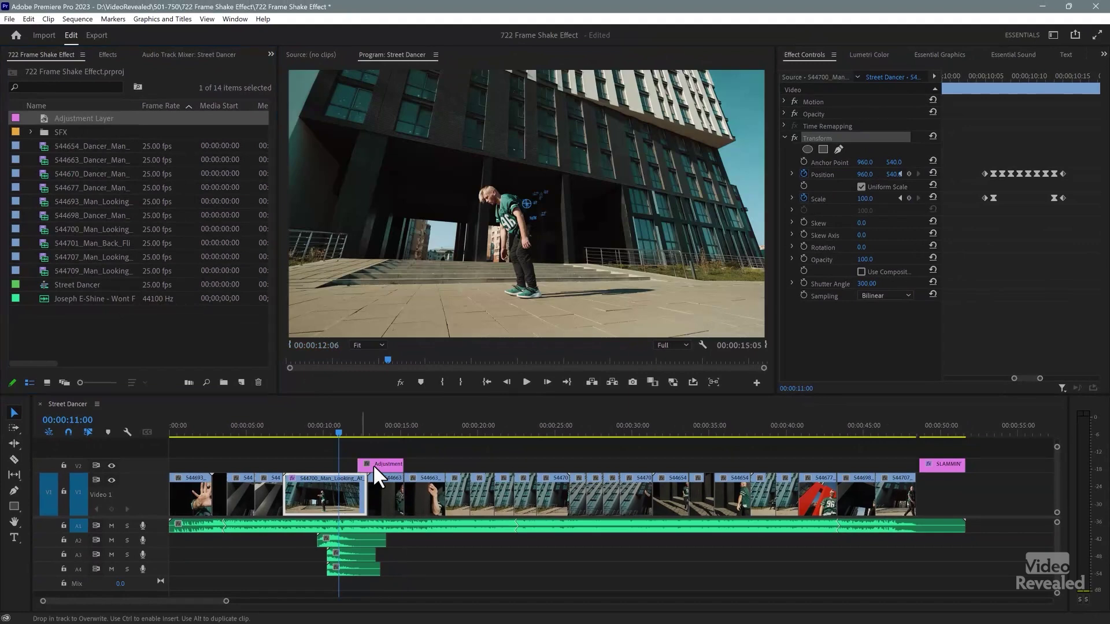
left_click(381, 428)
left_click_drag(403, 464, 451, 464)
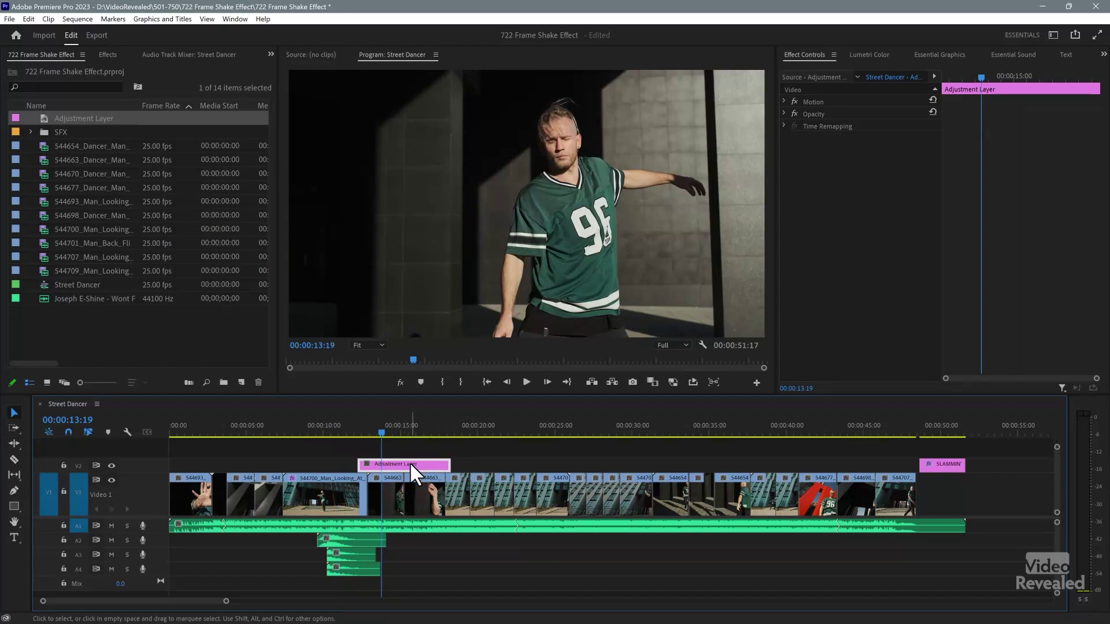
left_click_drag(449, 464, 520, 464)
Paste the copied Transform effect onto the adjustment layer
left_click(420, 426)
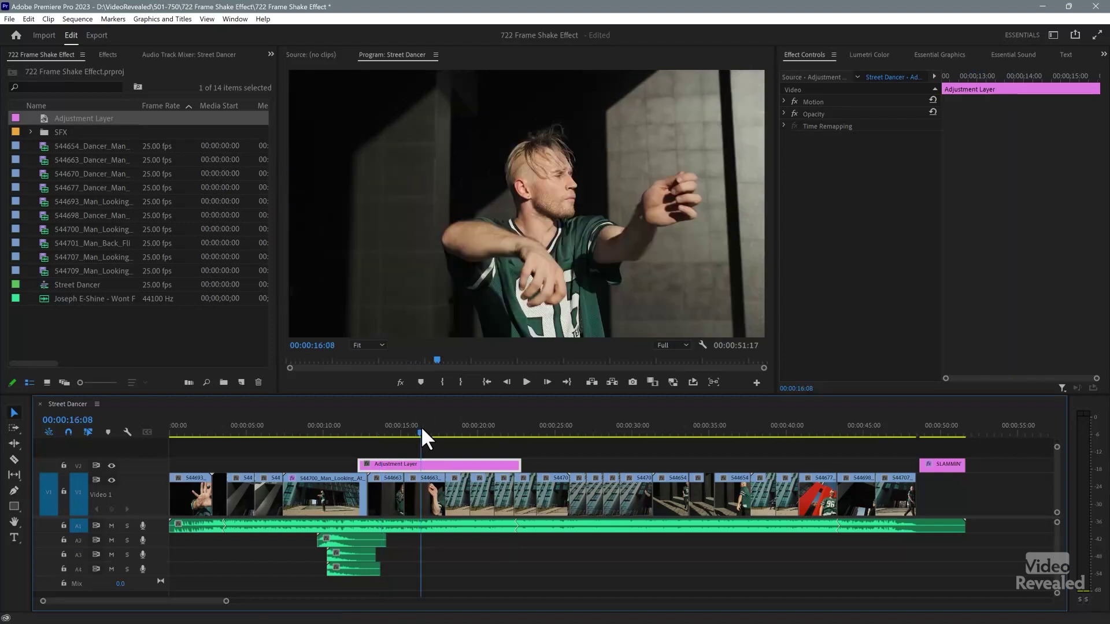
left_click(855, 161)
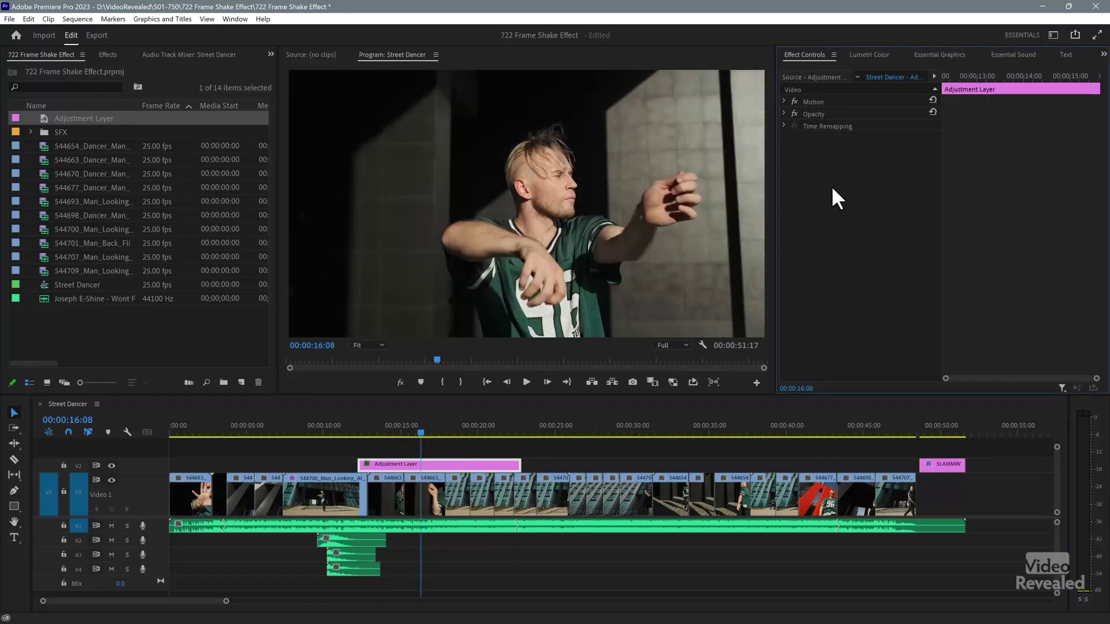
left_click(826, 209)
key("ctrl+v")
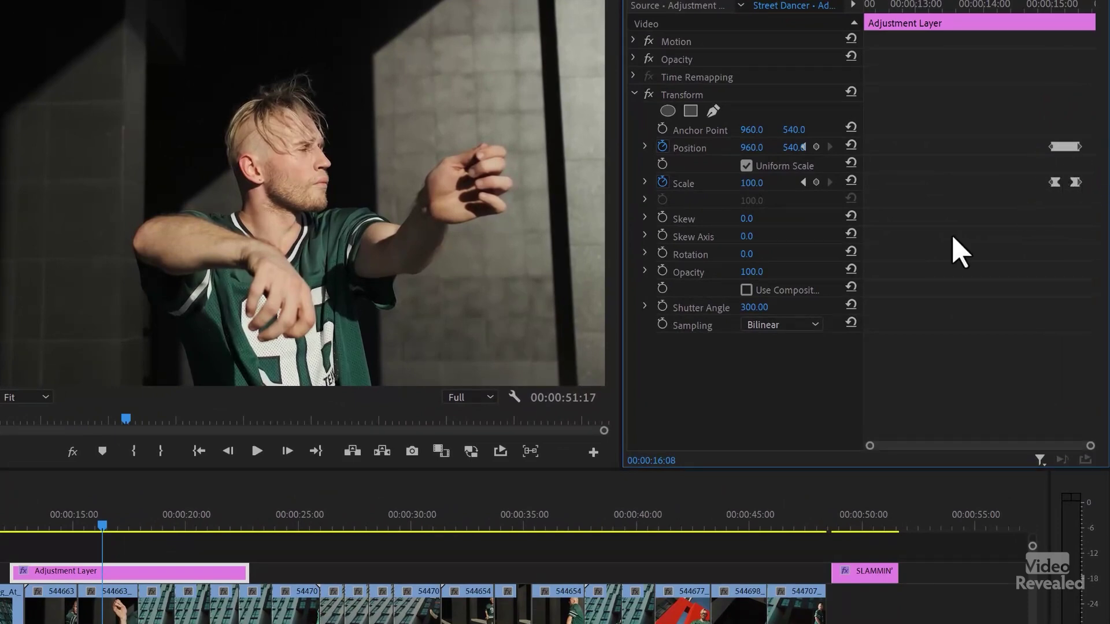
Trim the start of the adjustment layer to the first Transform keyframe at 00:00:15:01
left_click(1051, 6)
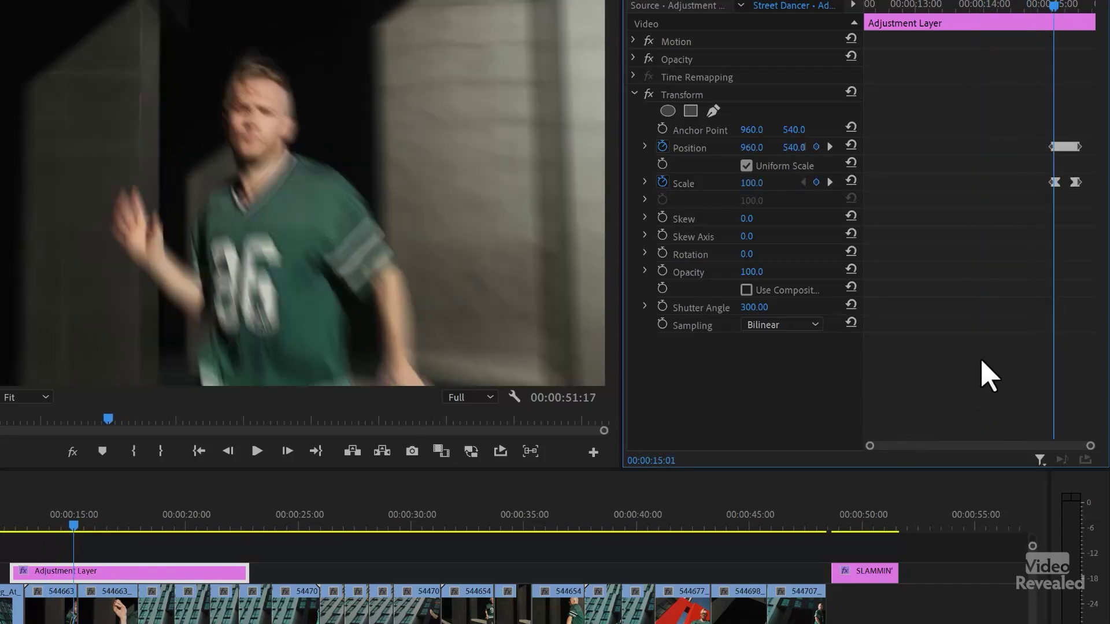
scroll(988, 376, "up", 2)
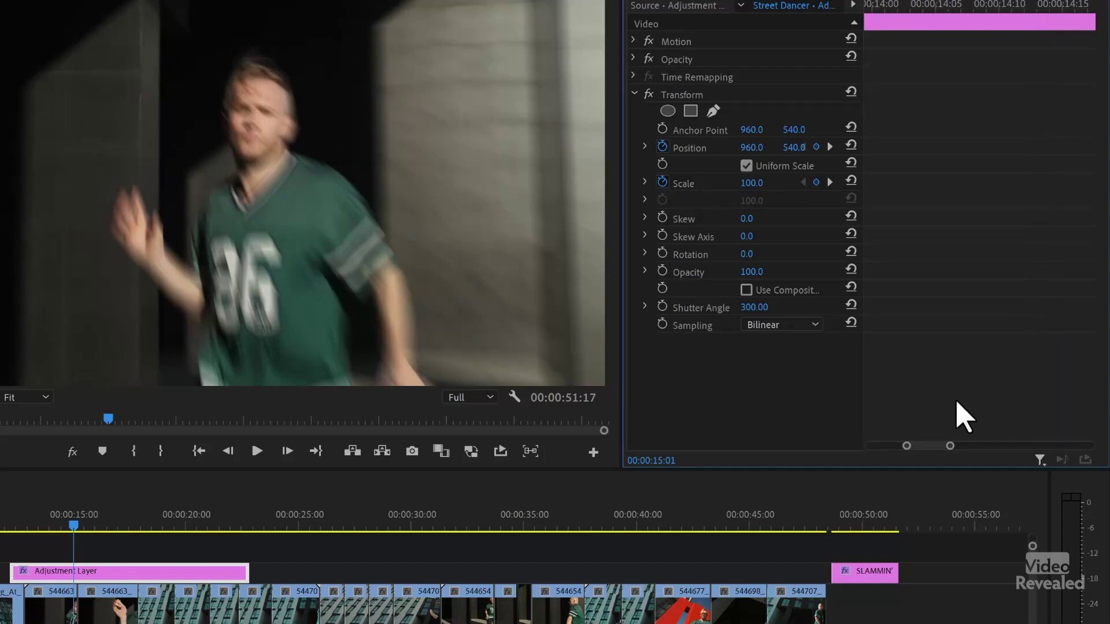
scroll(964, 418, "down", 2)
scroll(983, 425, "up", 3)
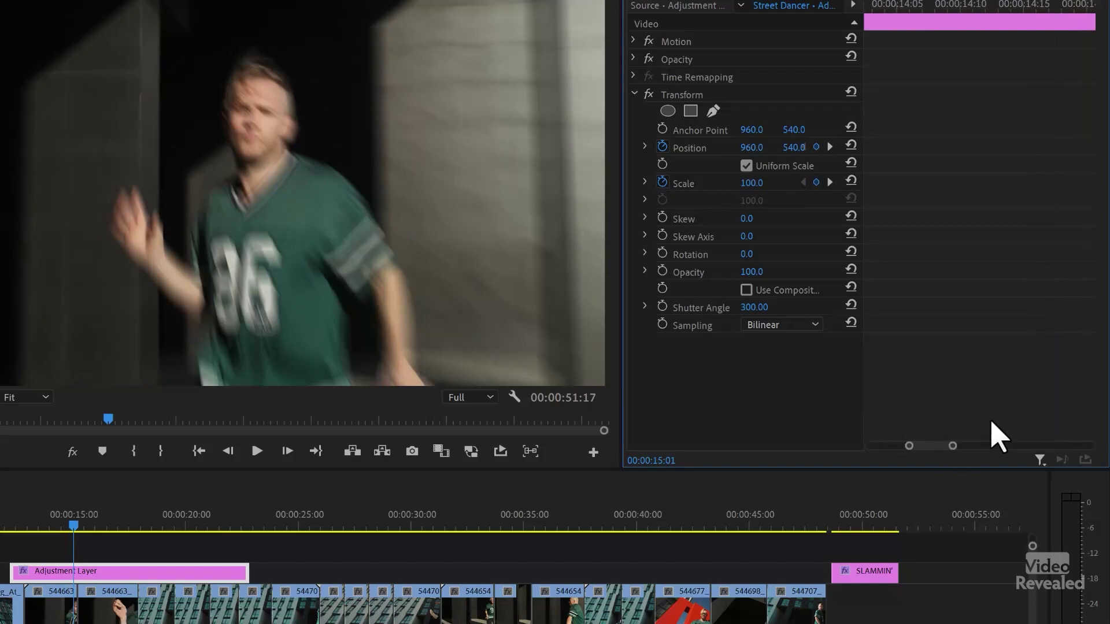
mouse_move(933, 446)
left_mouse_down()
mouse_move(962, 445)
mouse_move(948, 446)
left_mouse_up()
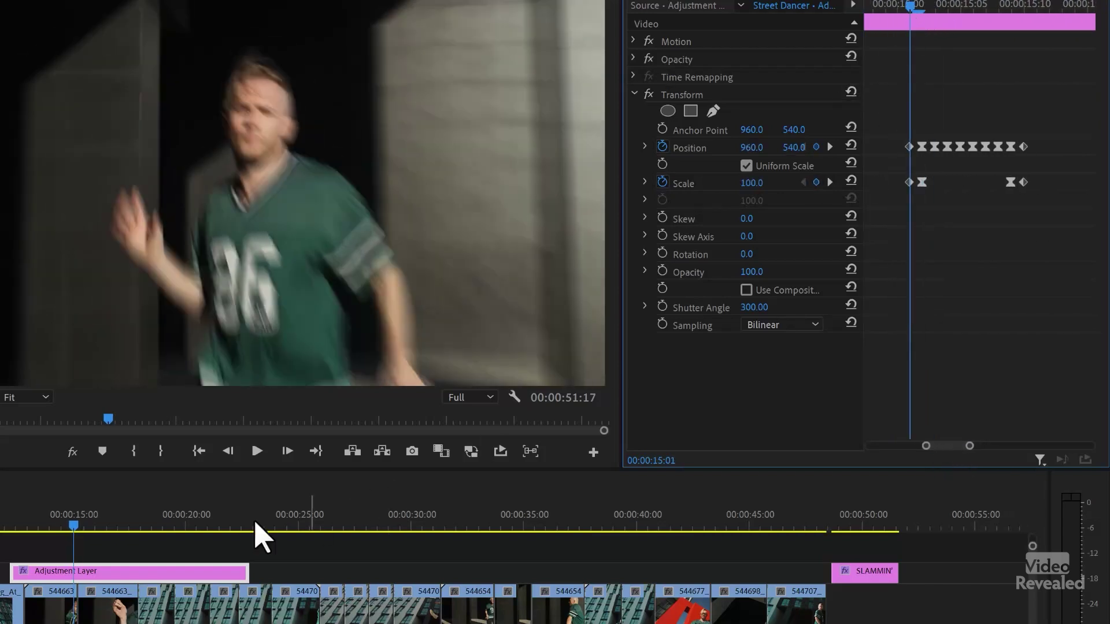
left_click_drag(37, 571, 74, 571)
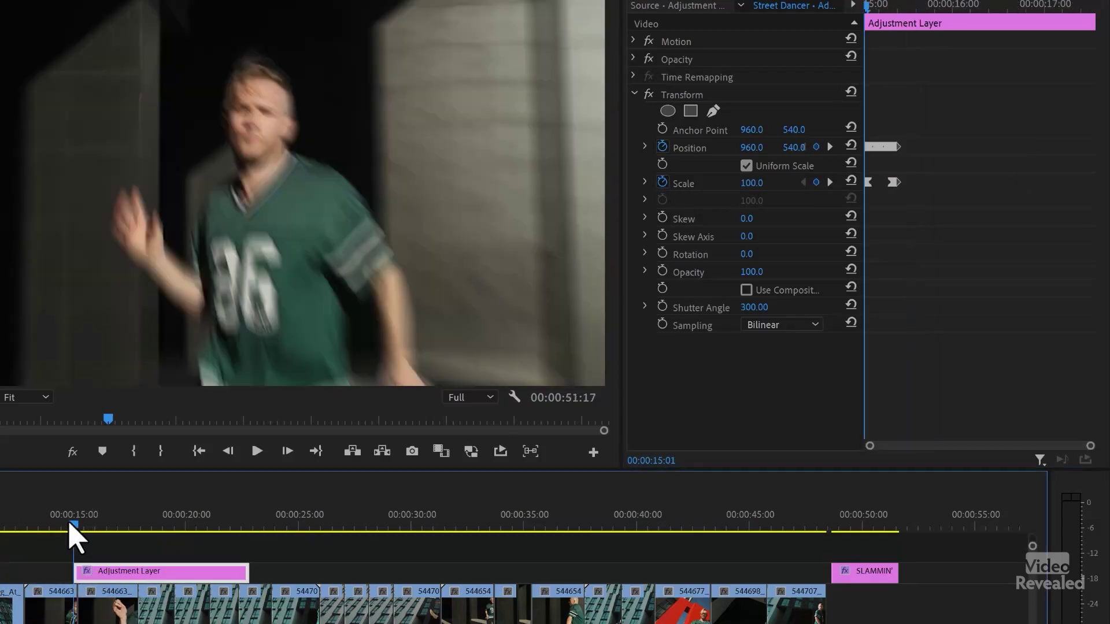
Play back the pasted shake from just before the start of the adjustment layer
left_click_drag(70, 525, 67, 527)
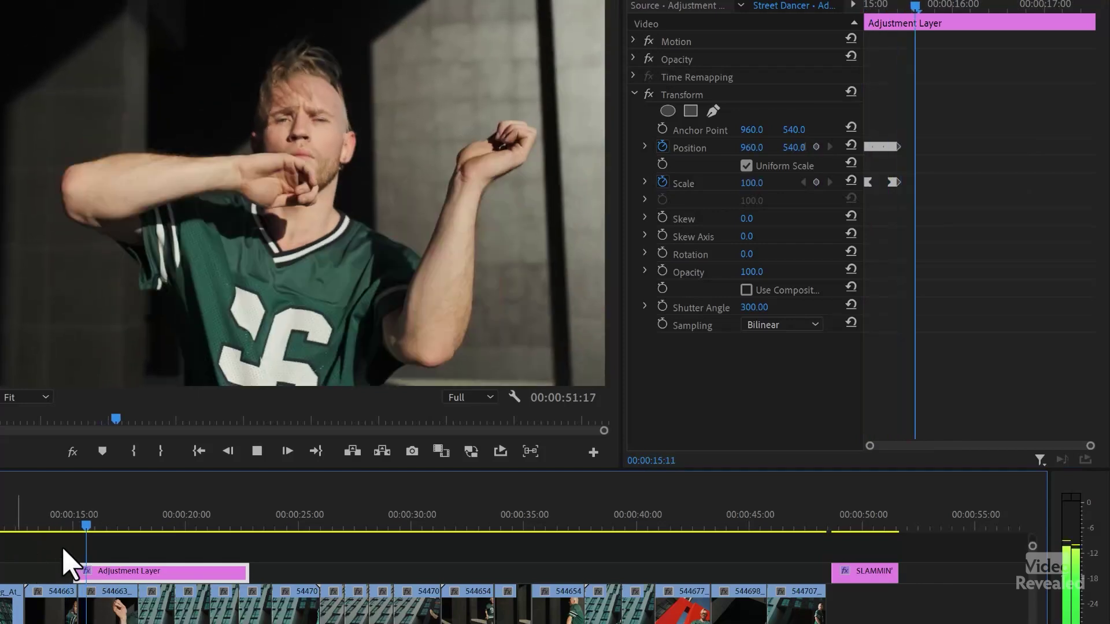
key("space")
key("space")
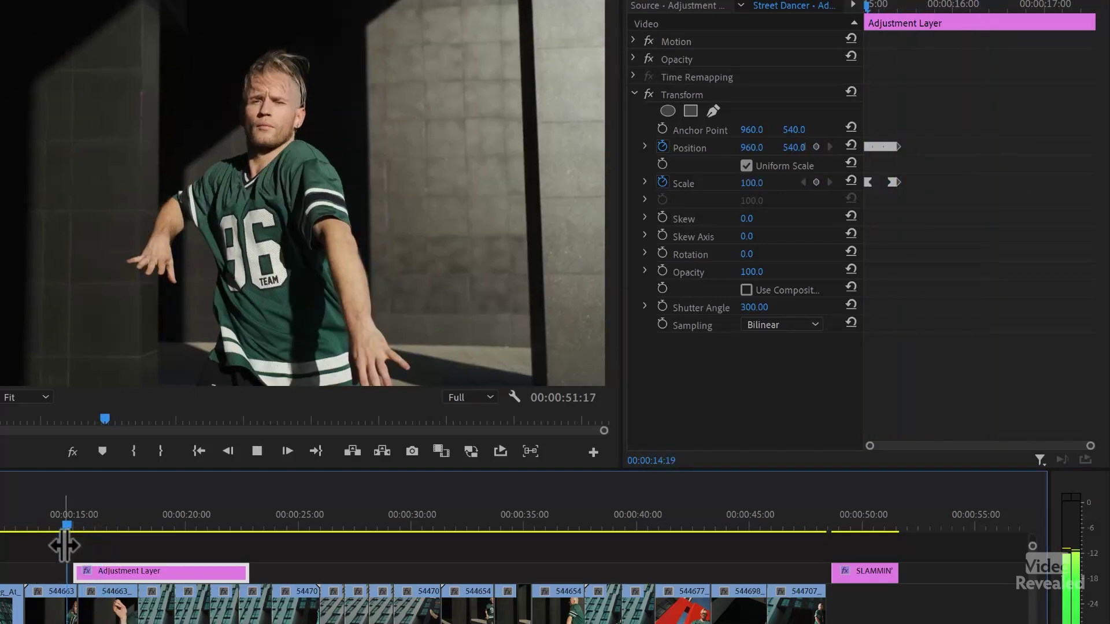
key("space")
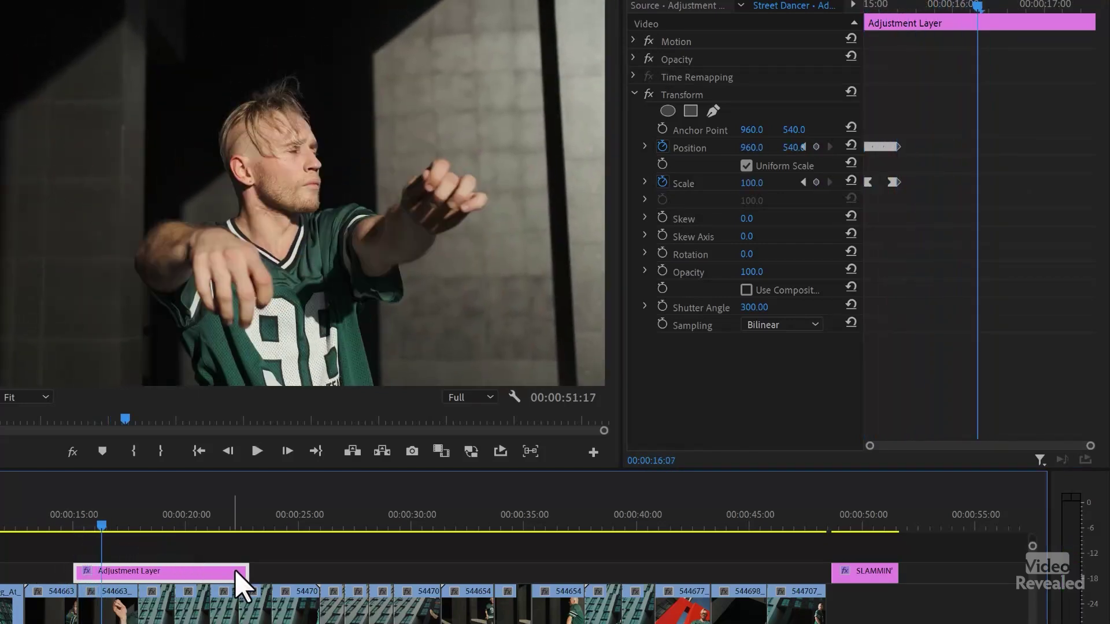
Shorten the end of the adjustment layer to just after the last shake keyframe
mouse_move(76, 571)
left_mouse_down()
mouse_move(95, 573)
mouse_move(75, 571)
left_mouse_up()
left_click(86, 528)
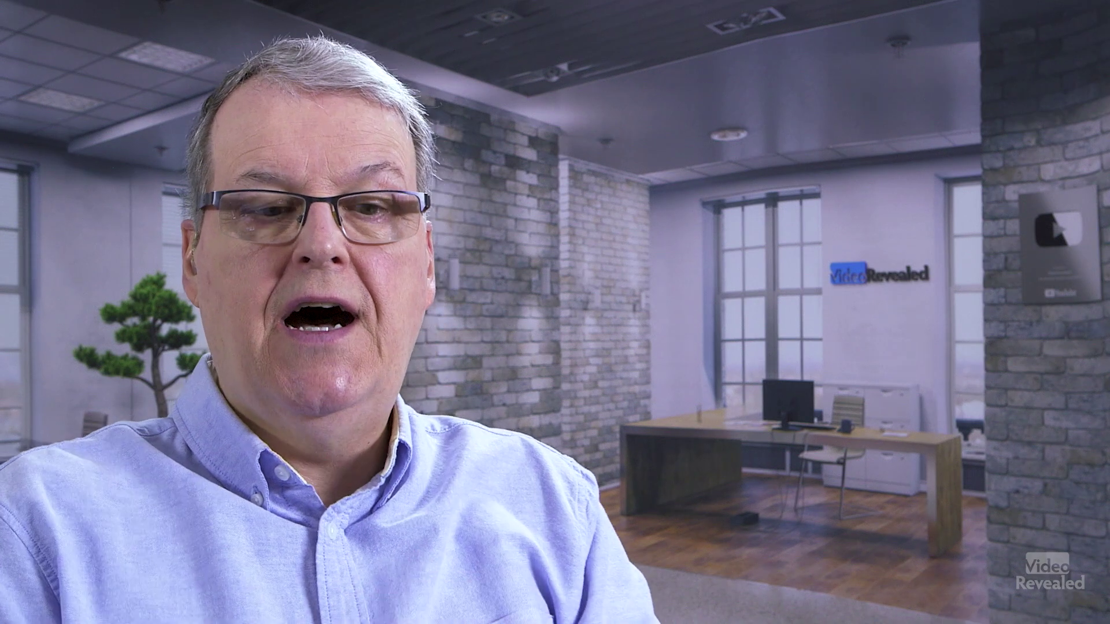
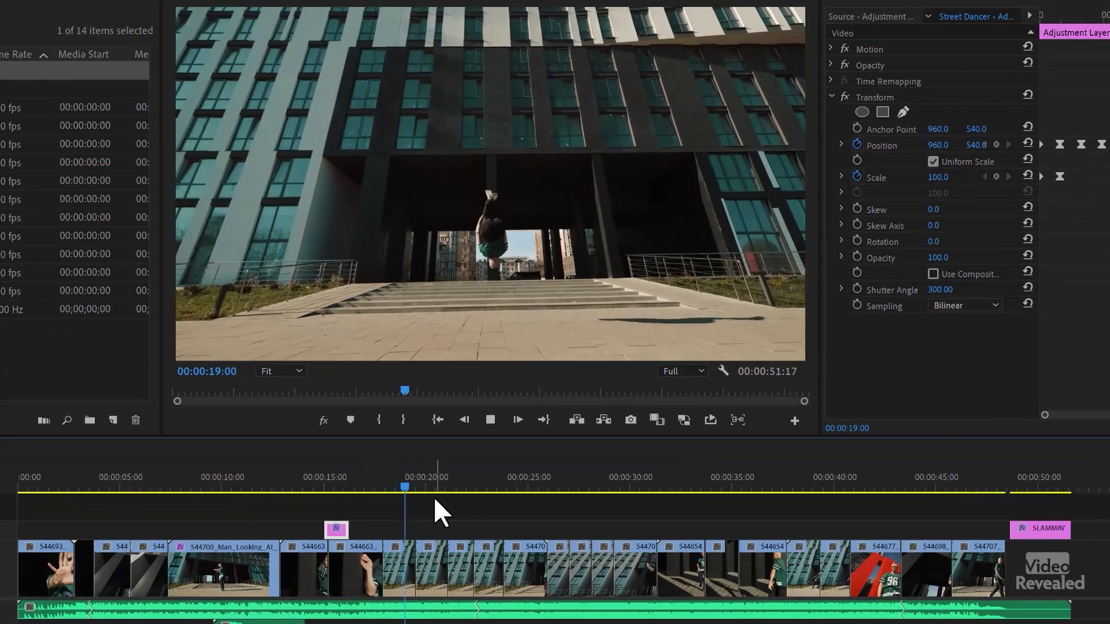
Find the frame where the dancer lands the next flip and move the adjustment layer to start there at 00:00:20:11
left_click(443, 488)
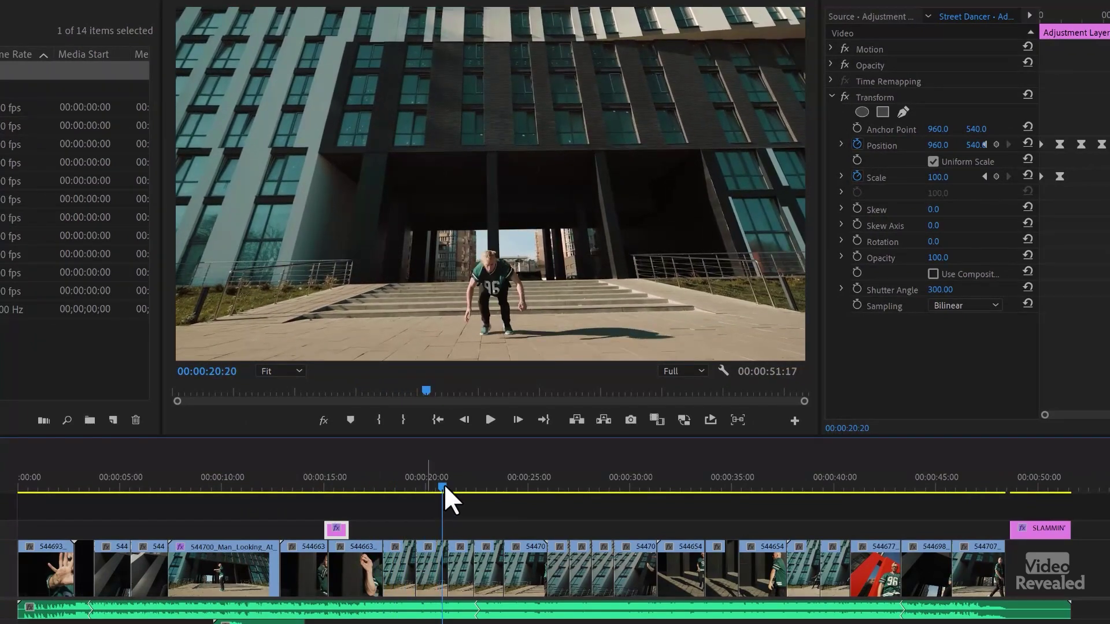
key("Left")
key("Left")
key("Left")
key("Left")
key("Left")
key("Left")
key("Left")
key("Left")
key("Left")
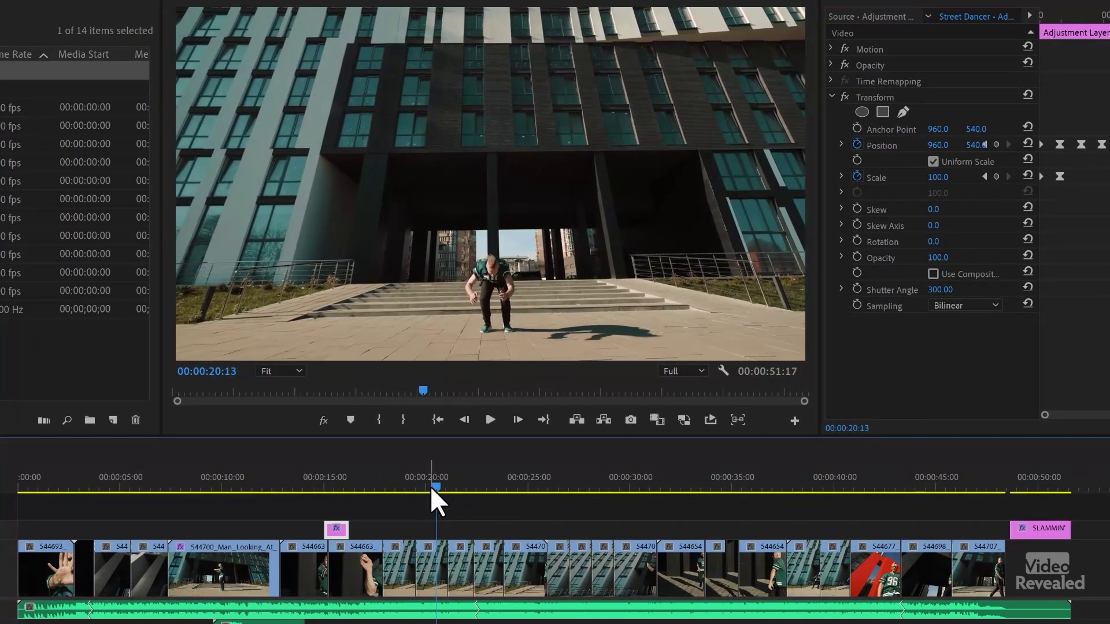
key("Right")
key("Left")
key("Right")
key("Right")
key("Right")
key("Right")
key("Right")
key("Left")
key("Left")
key("Left")
key("Left")
key("Left")
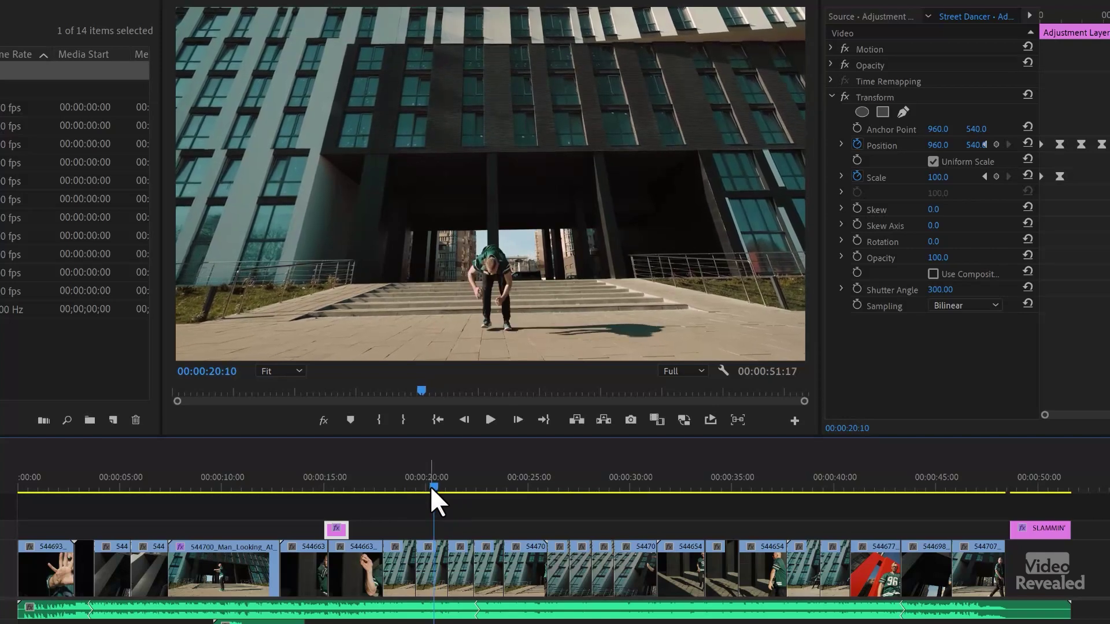
left_click_drag(334, 522, 441, 519)
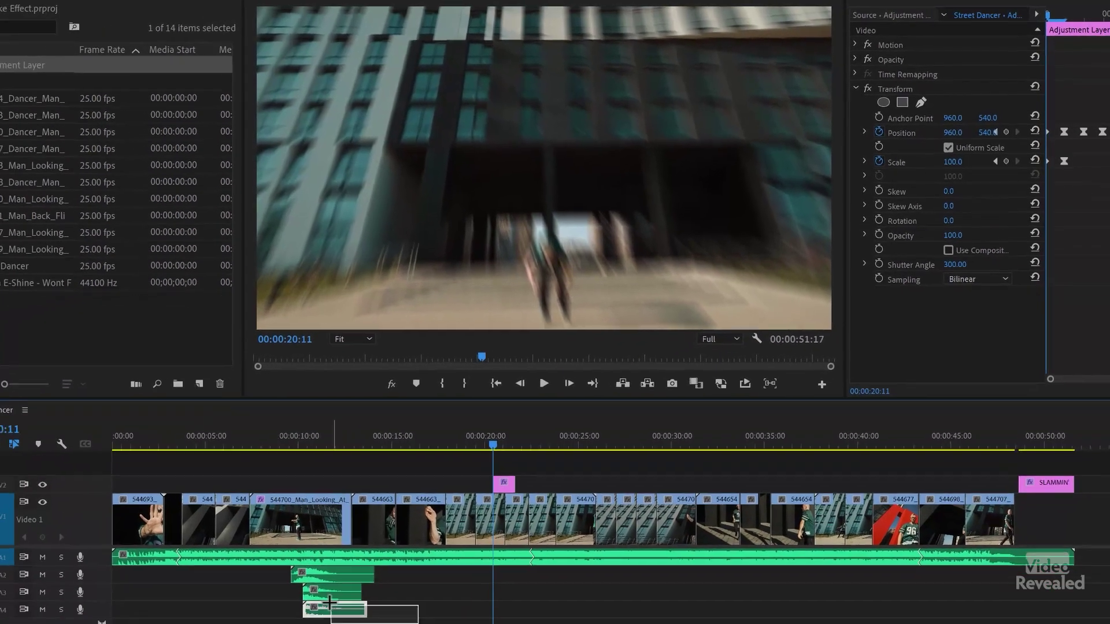
Duplicate the three sound effect clips on A2 to A4 by +00:00:10:05 to match the adjustment layer, and play back the landing
left_click_drag(329, 602, 518, 562)
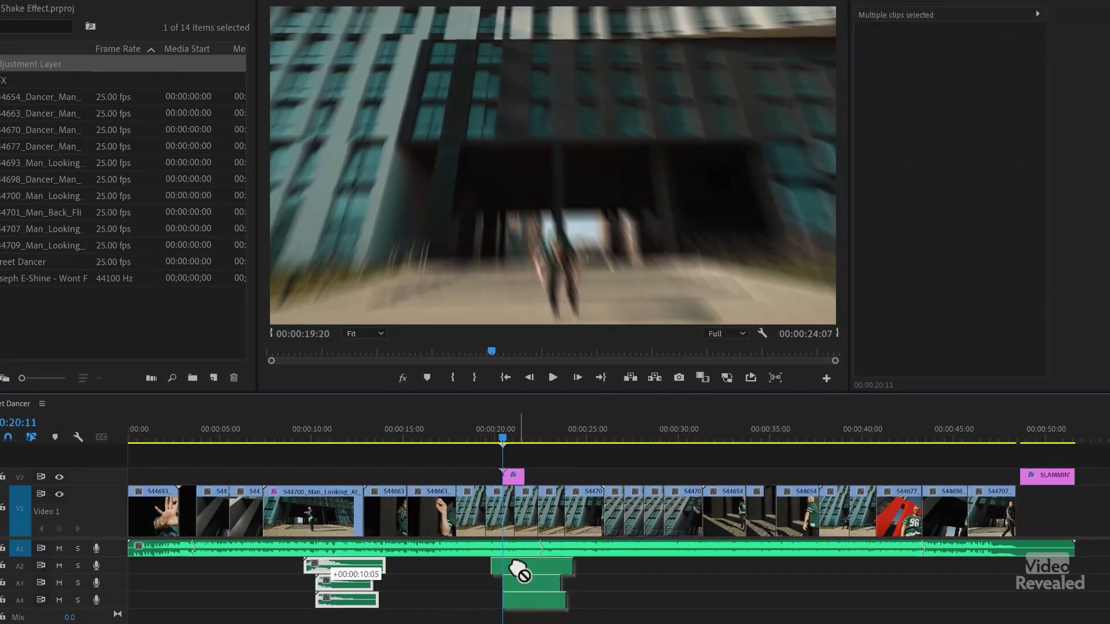
left_click(481, 429)
key("space")
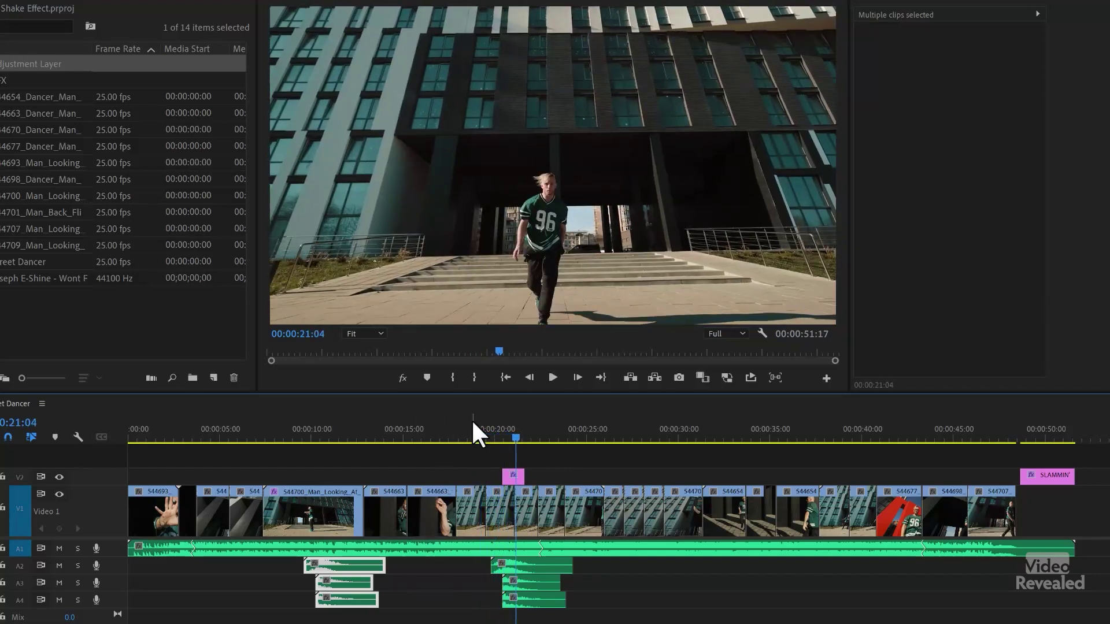
left_click(469, 430)
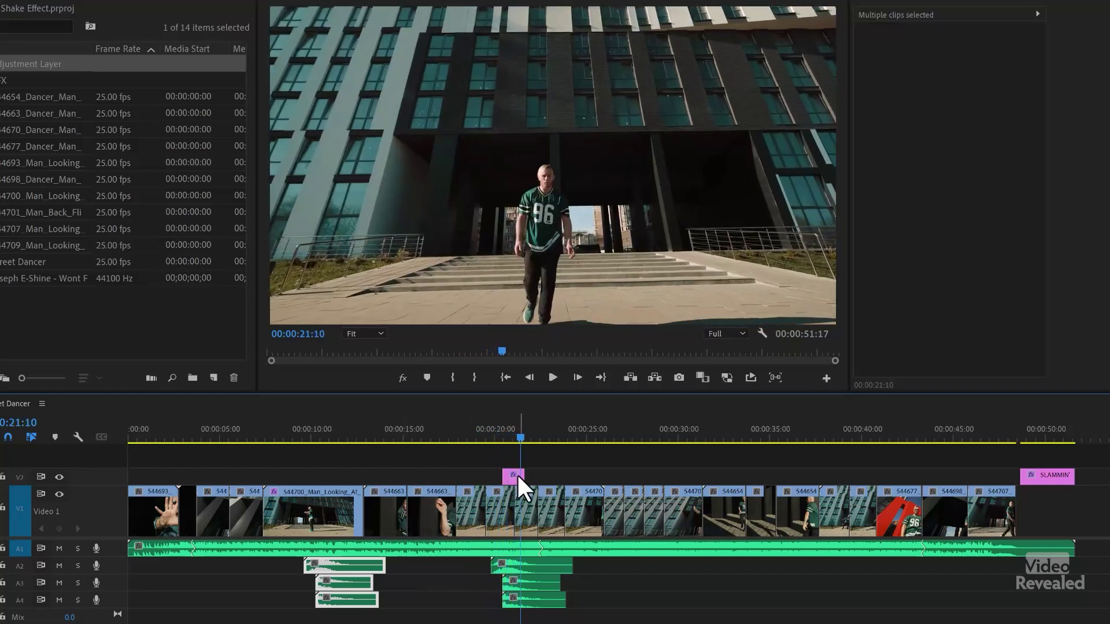
Group the adjustment layer with the three duplicated sound effect clips beneath it
left_click(518, 476)
left_click_drag(594, 573, 505, 604)
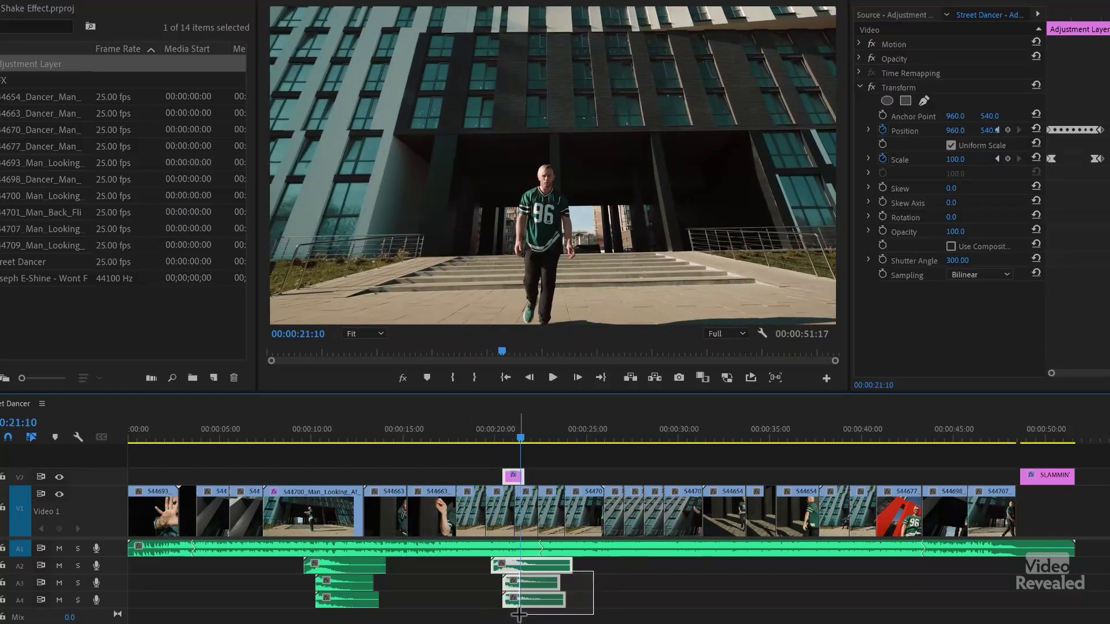
right_click(530, 562)
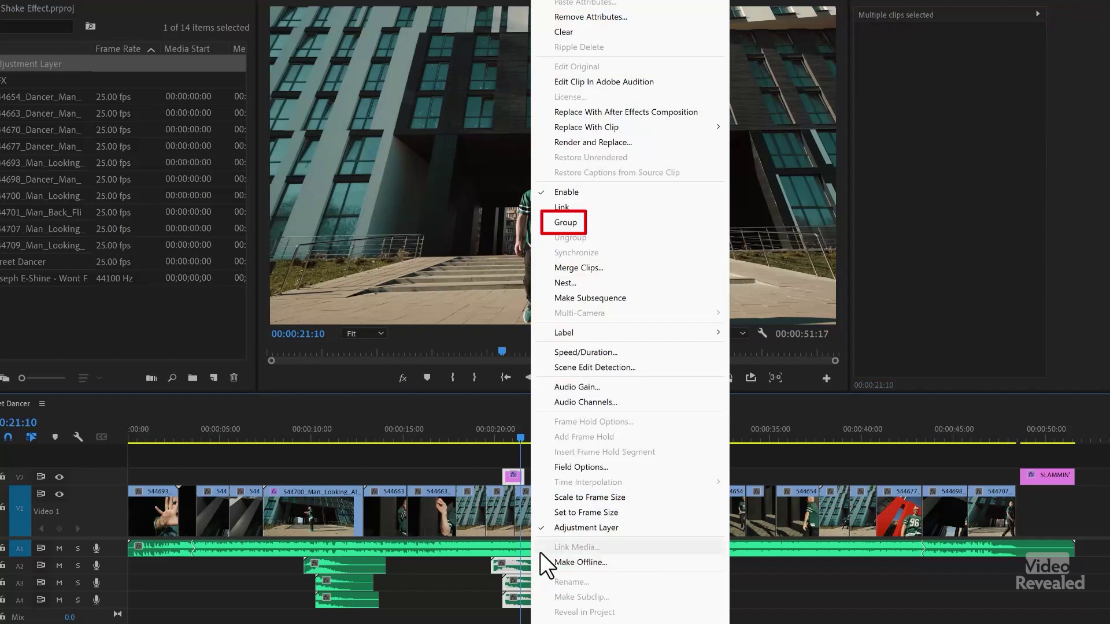
left_click(587, 222)
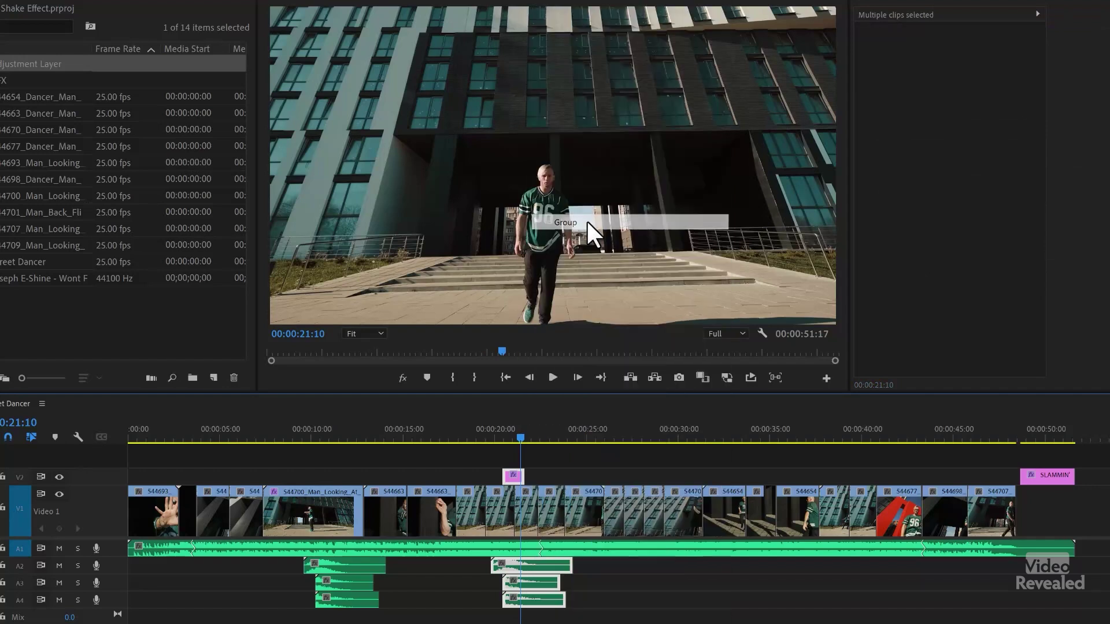
left_click(635, 611)
Try to move the grouped adjustment layer and sound clips together further along the timeline
left_click_drag(513, 473, 614, 476)
left_click(587, 484)
key("ctrl+z")
Duplicate the grouped adjustment layer and sound effects to a point 00:00:16:01 further along the timeline
left_click(512, 474)
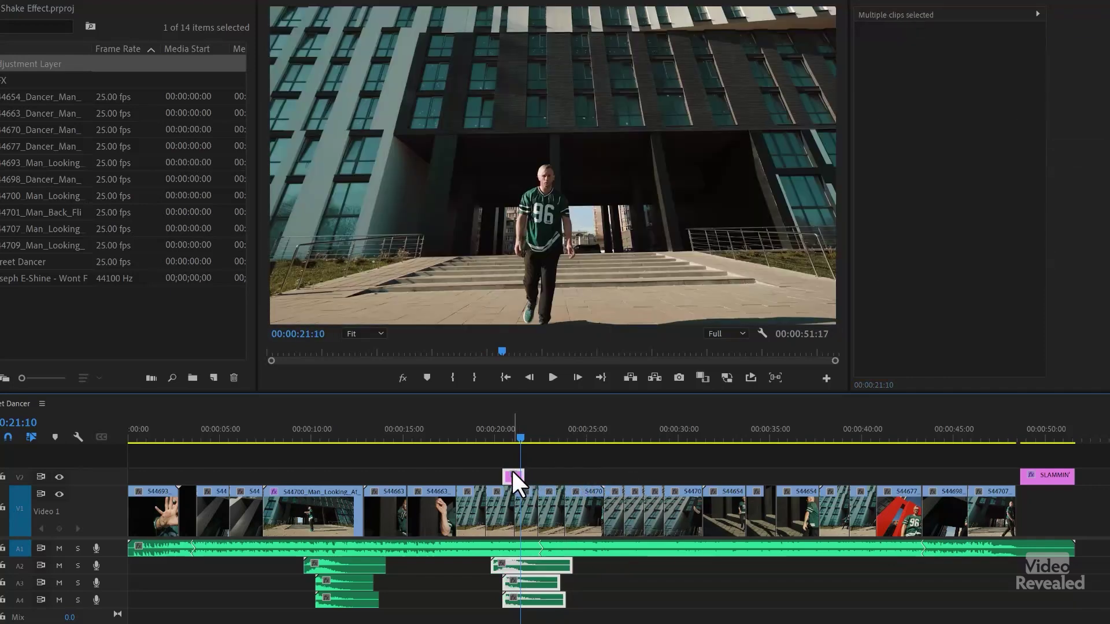
left_click_drag(512, 471, 808, 478)
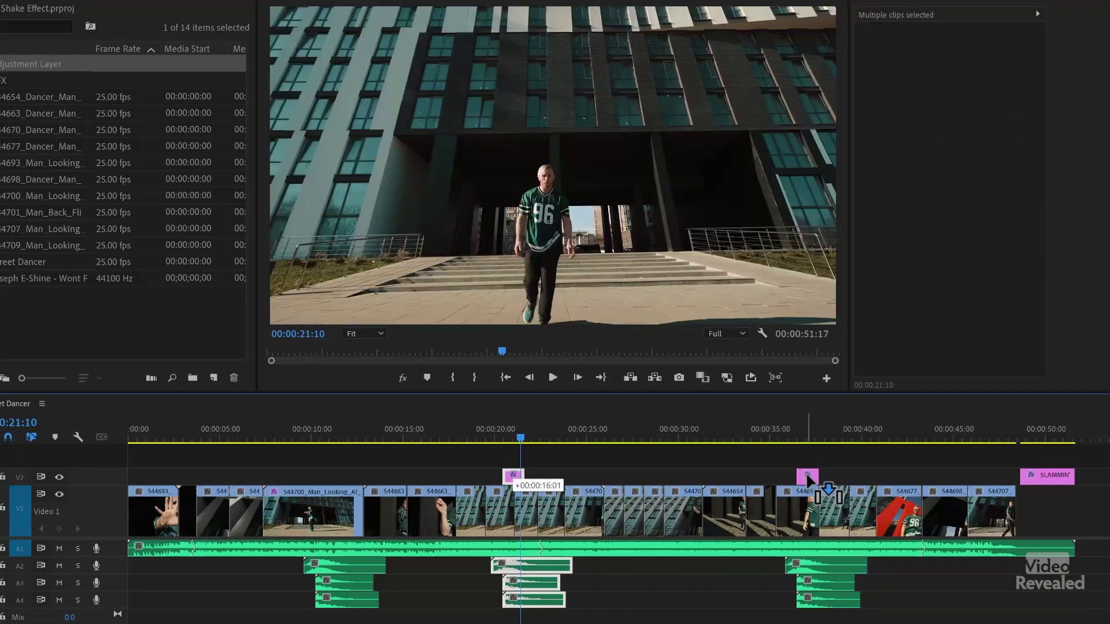
Play back the jump landing from about 00:00:29:15
left_click_drag(801, 435, 670, 457)
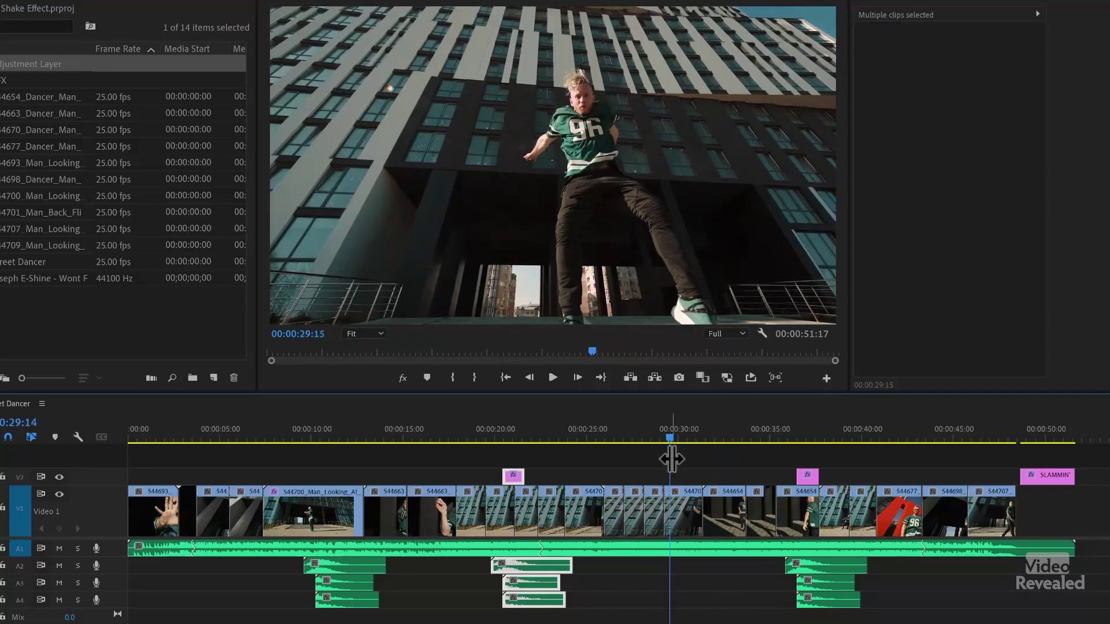
key("space")
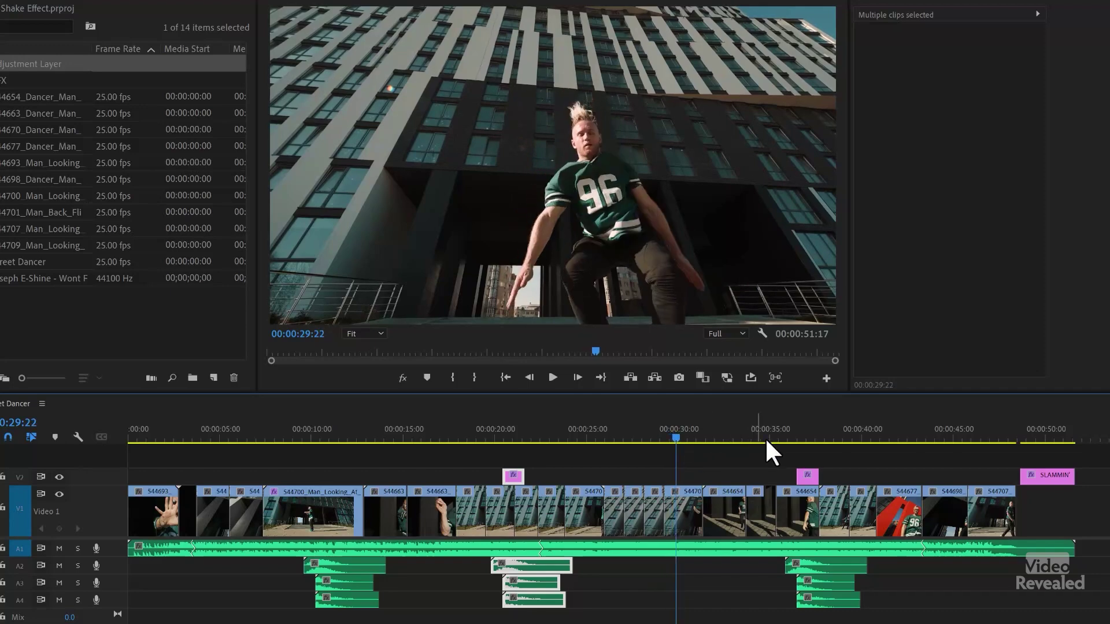
Move the duplicated adjustment layer and sound effects back to the jump landing near 00:00:30:00 and play back the landing
left_click_drag(805, 469, 662, 431)
key("space")
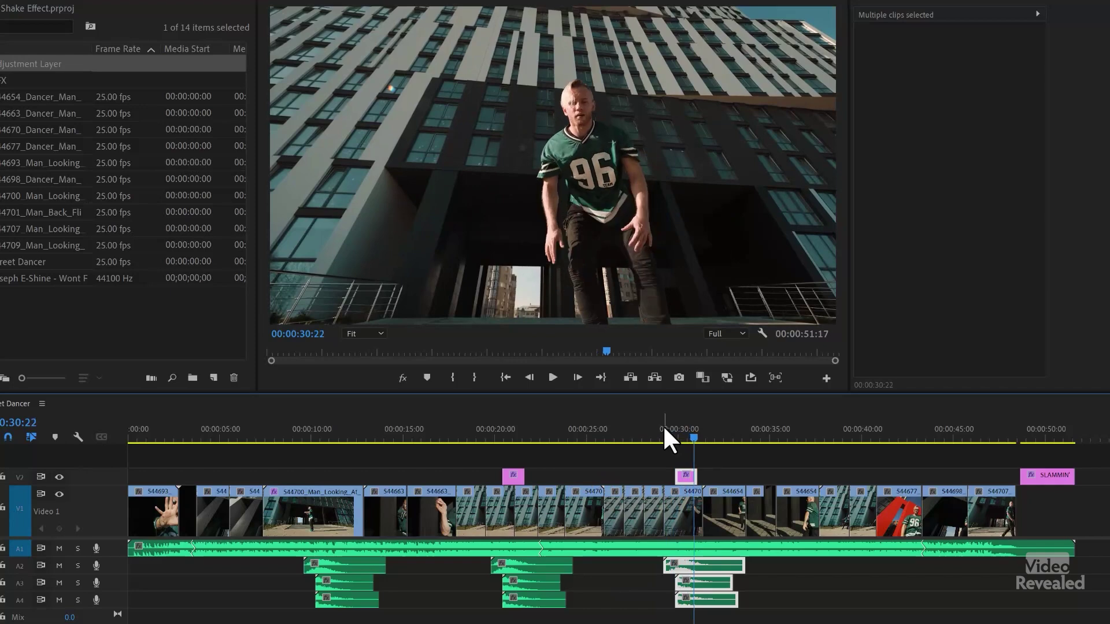
left_click(674, 430)
left_click_drag(669, 434, 663, 430)
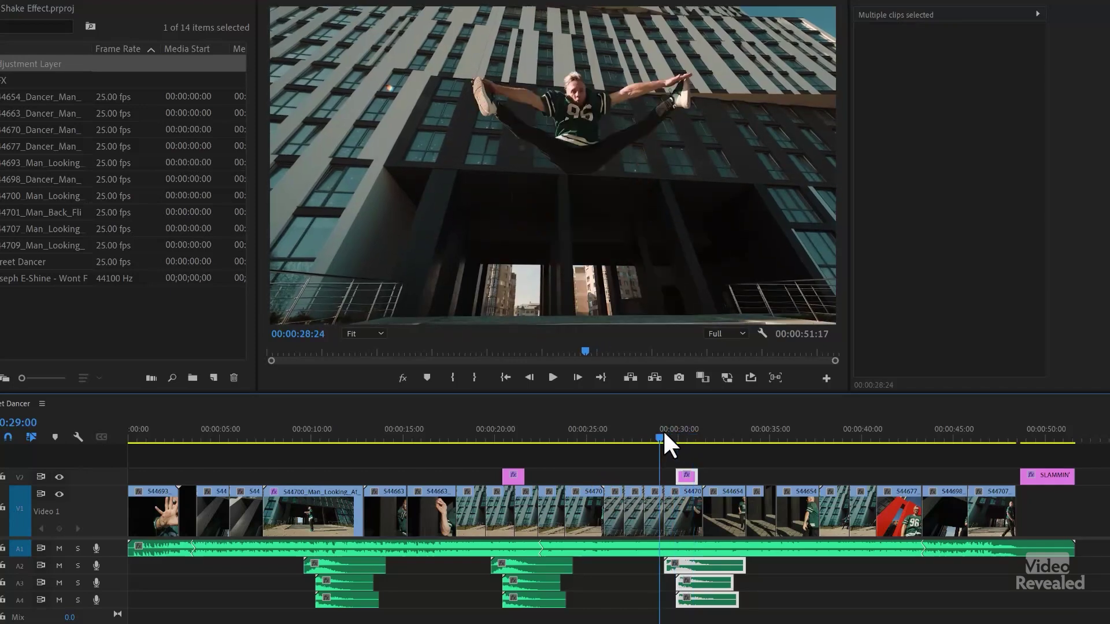
key("space")
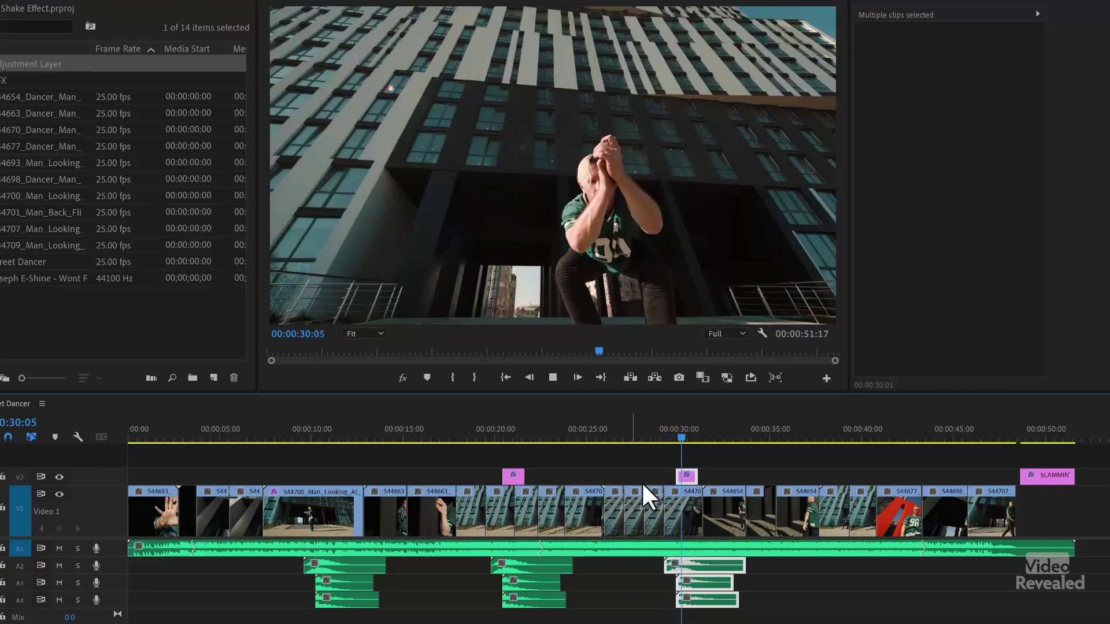
key("space")
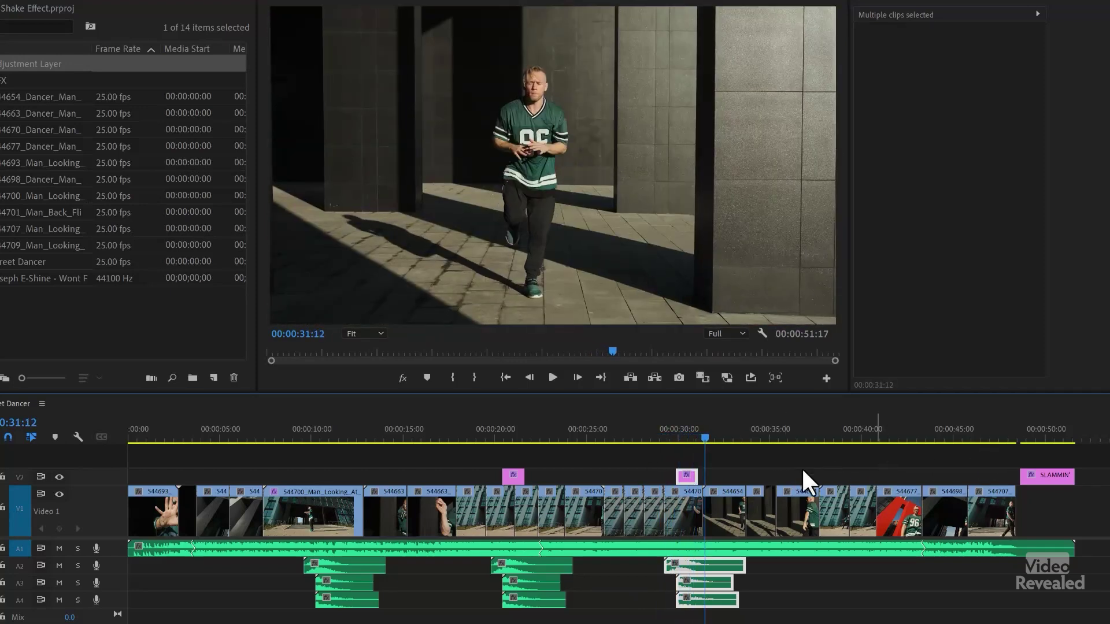
Raise only the adjustment layer at the jump landing to video track V3, leaving its sound effects in place
left_click(717, 472)
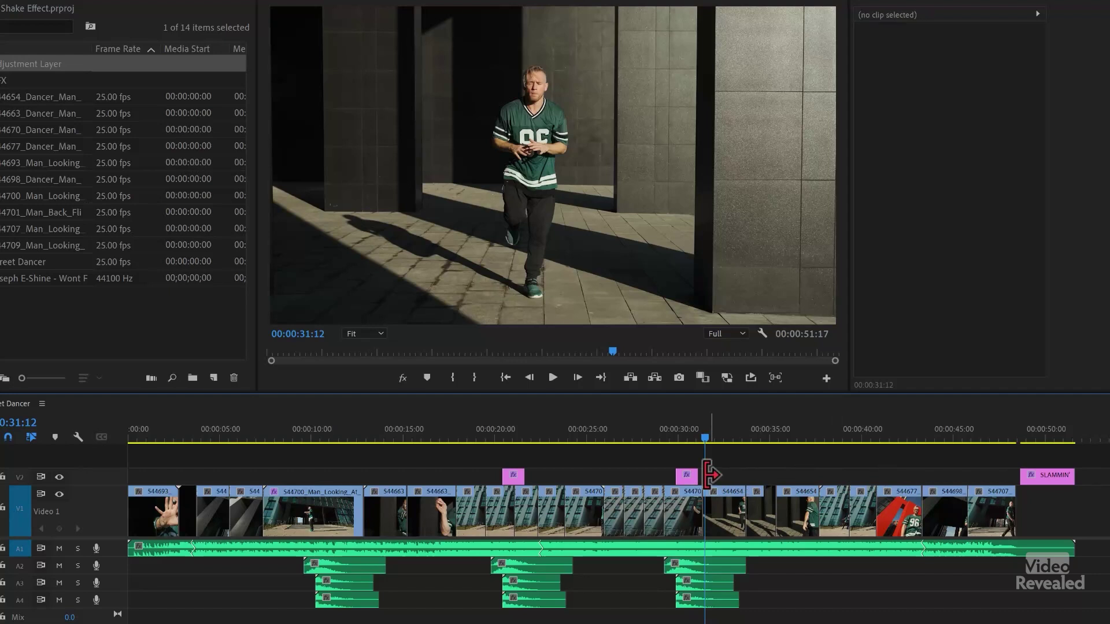
left_click(687, 476)
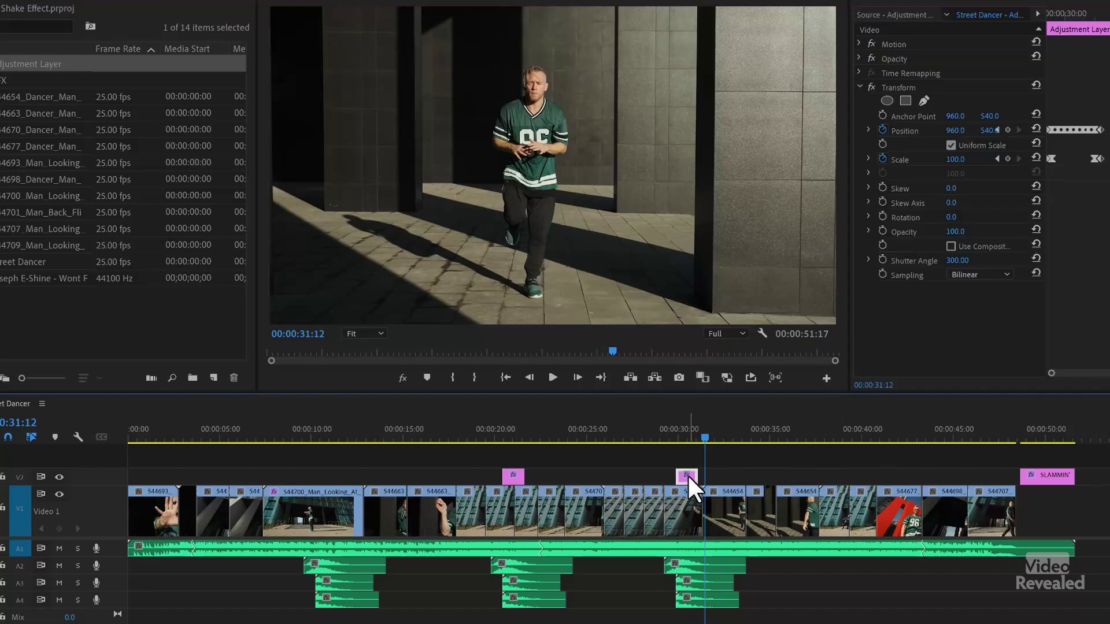
left_click_drag(688, 474, 688, 460)
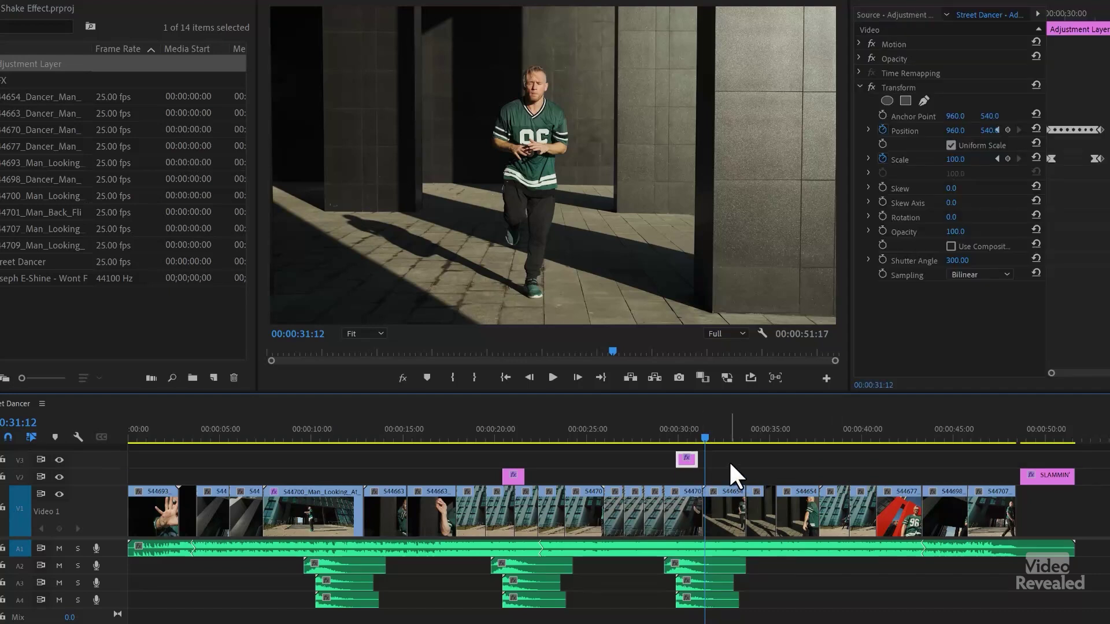
Duplicate the grouped adjustment layer and sound effects over the SLAMMIN' title at the end, then play back the title
left_click(730, 460)
left_click(687, 458)
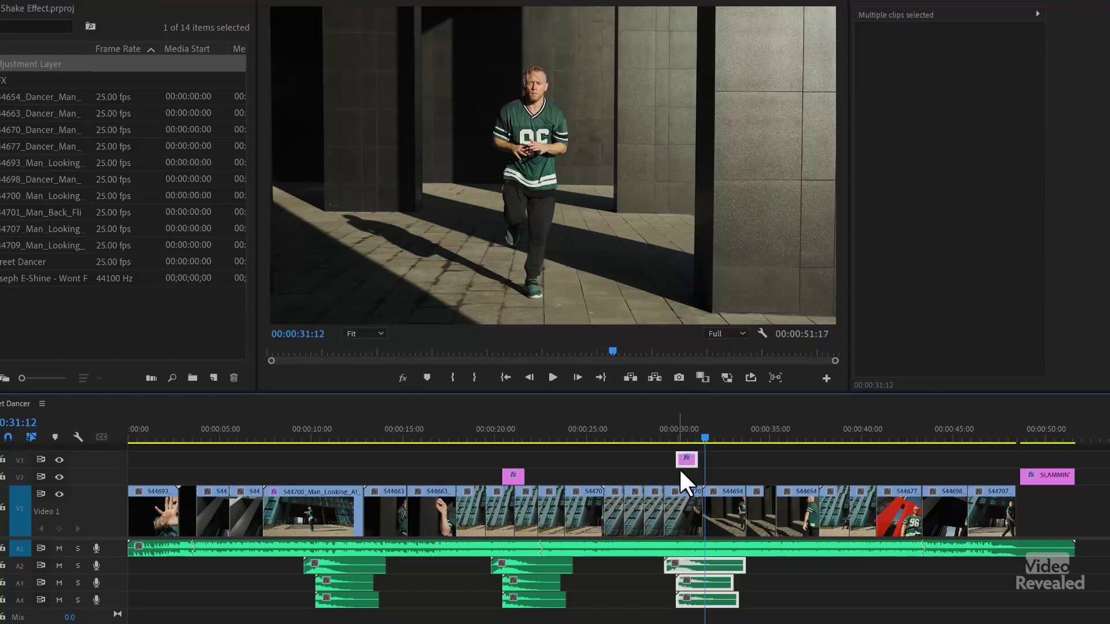
left_click_drag(686, 456, 1045, 472)
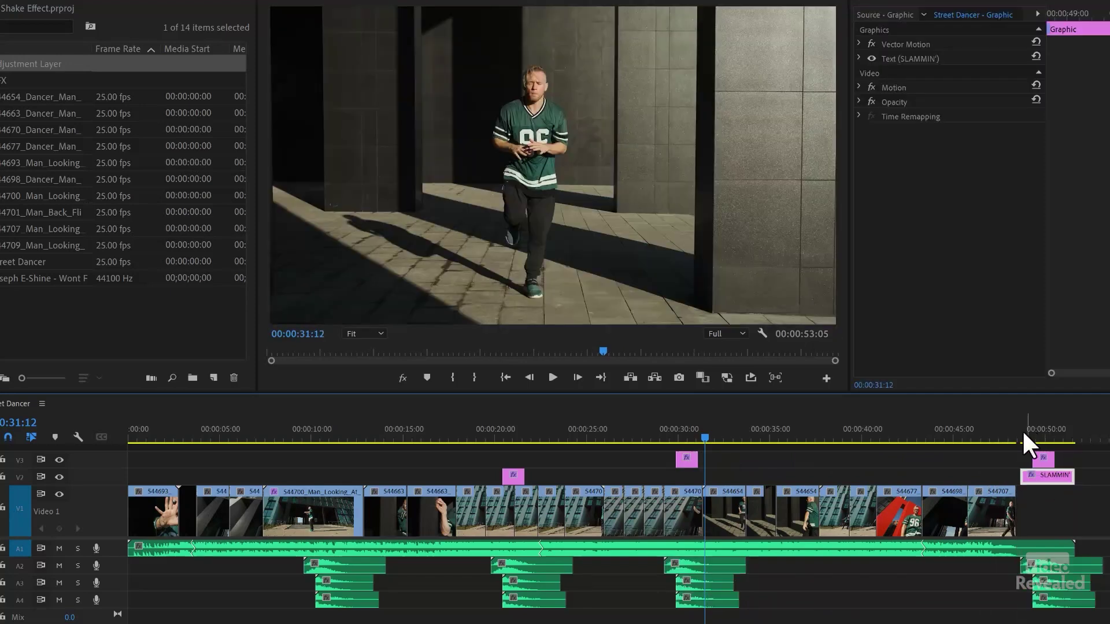
left_click(1021, 433)
key("space")
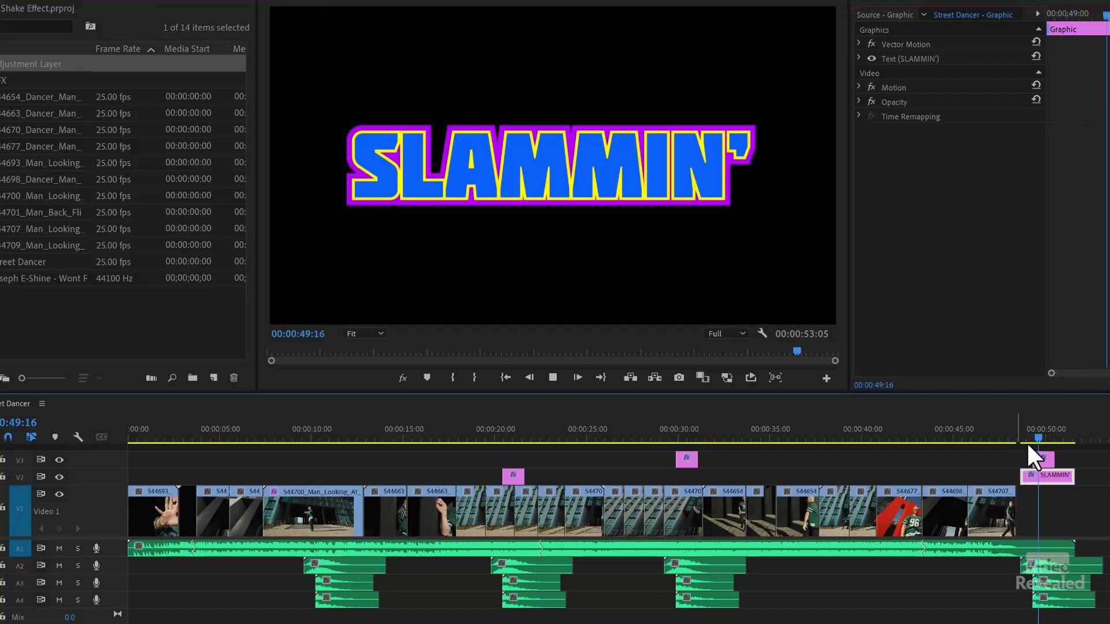
left_click(1037, 461)
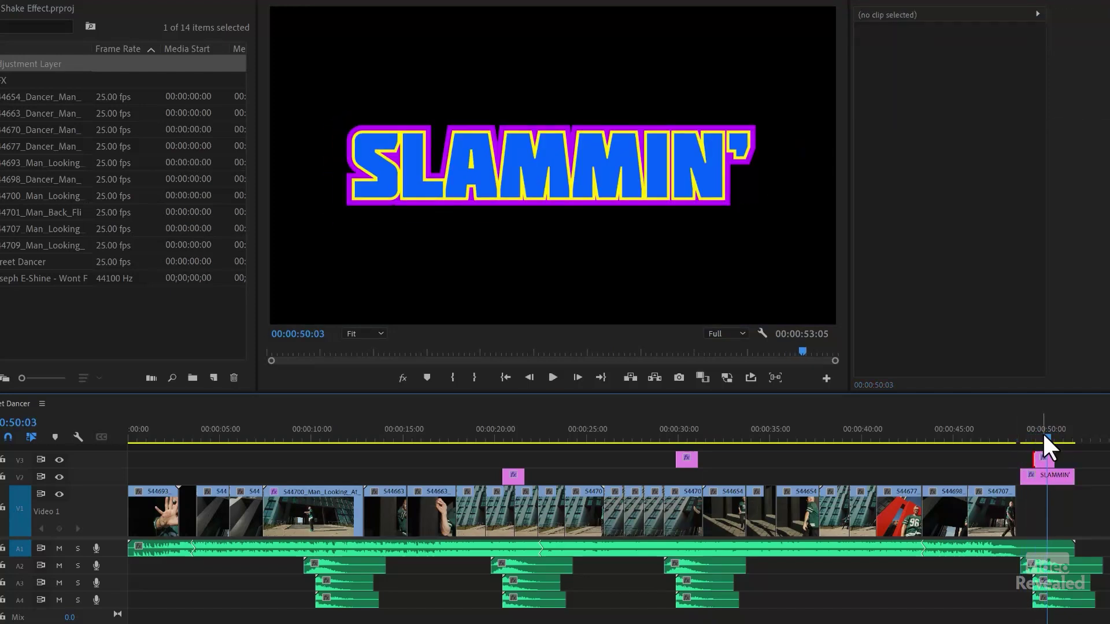
Position the playhead at 00:00:49:08 and select the text layer inside the SLAMMIN' title graphic
left_click(1032, 431)
left_click(1043, 470)
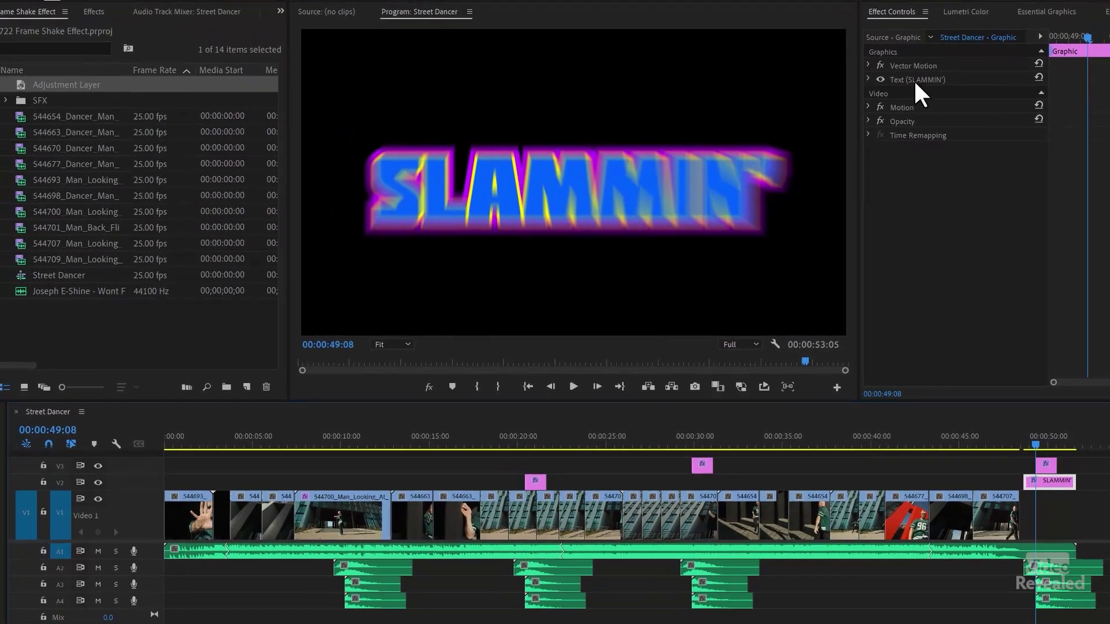
left_click(1035, 14)
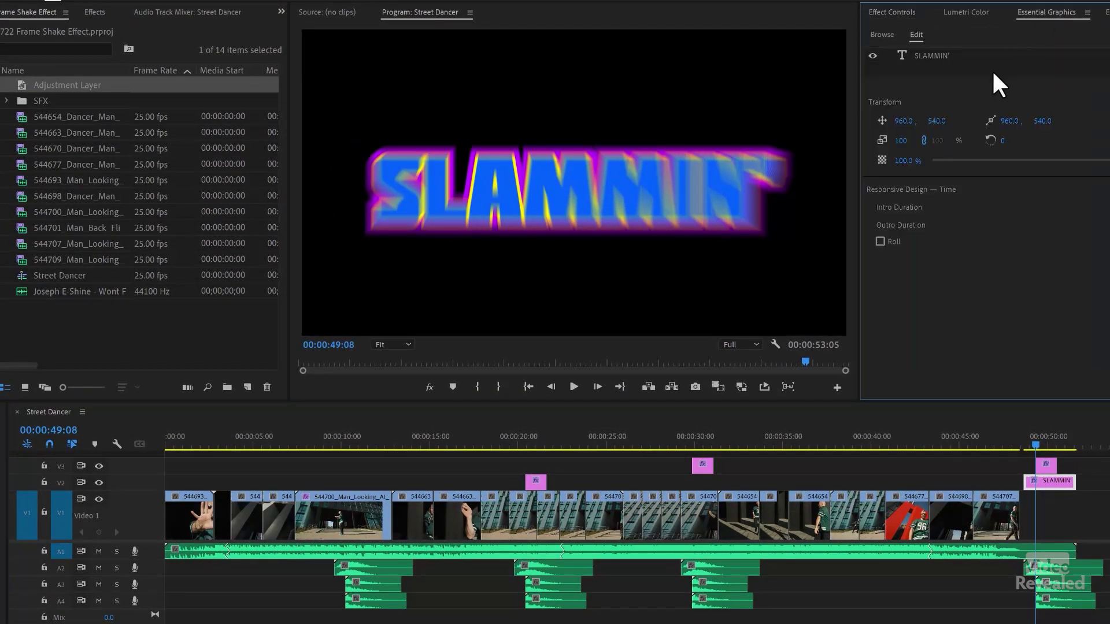
left_click(928, 55)
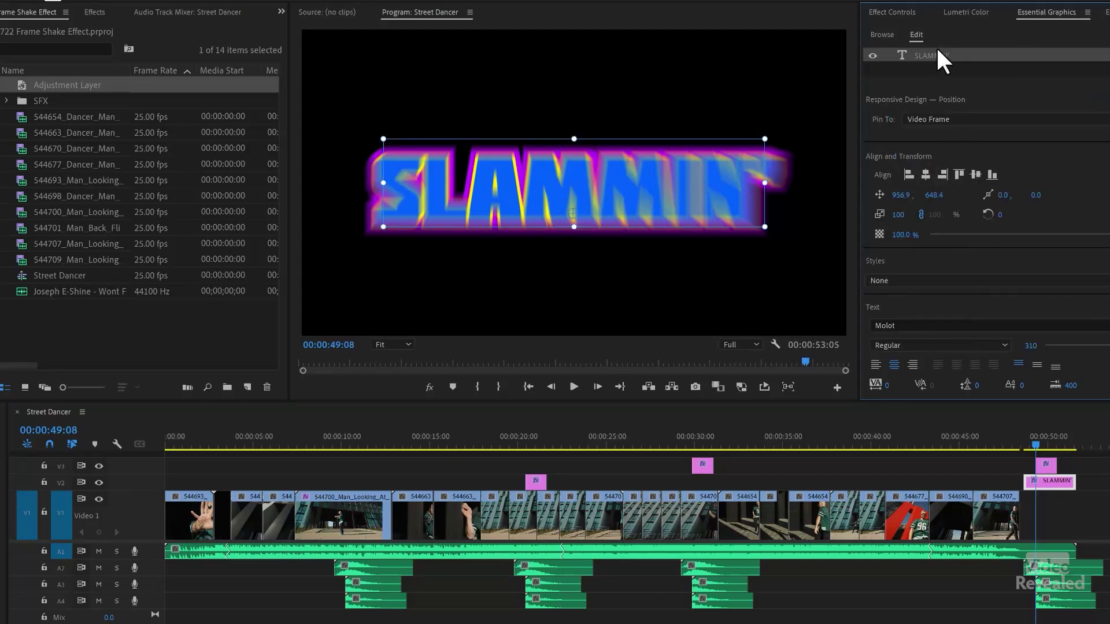
left_click(902, 14)
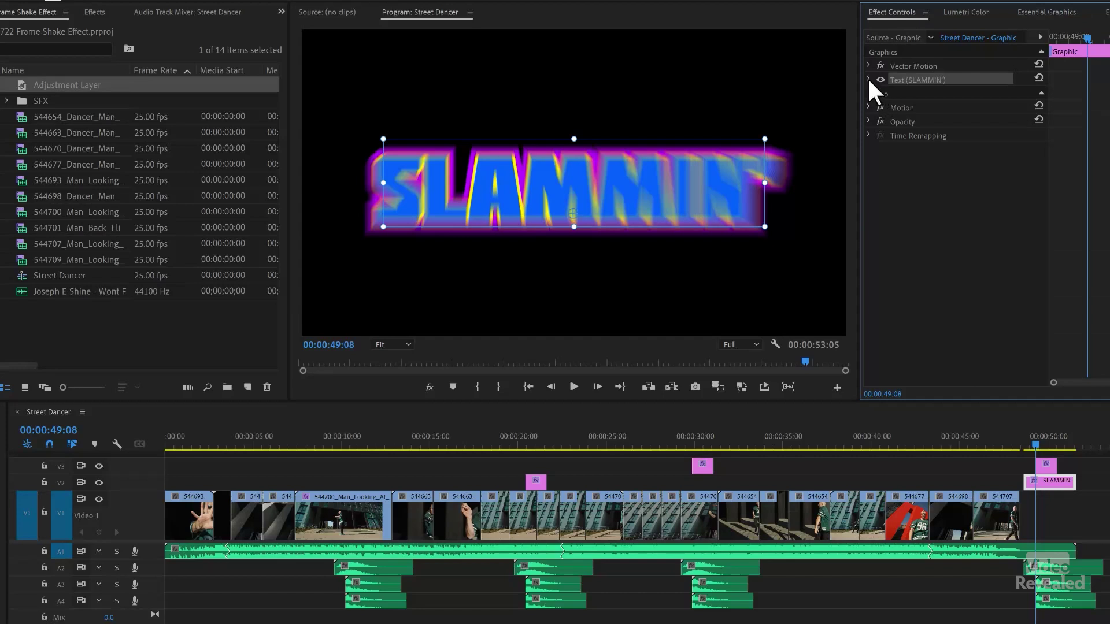
Keyframe the SLAMMIN' text's Position at 00:00:49:08 and set its vertical position to about -118 at 00:00:49:04
left_click(868, 79)
left_click(877, 106)
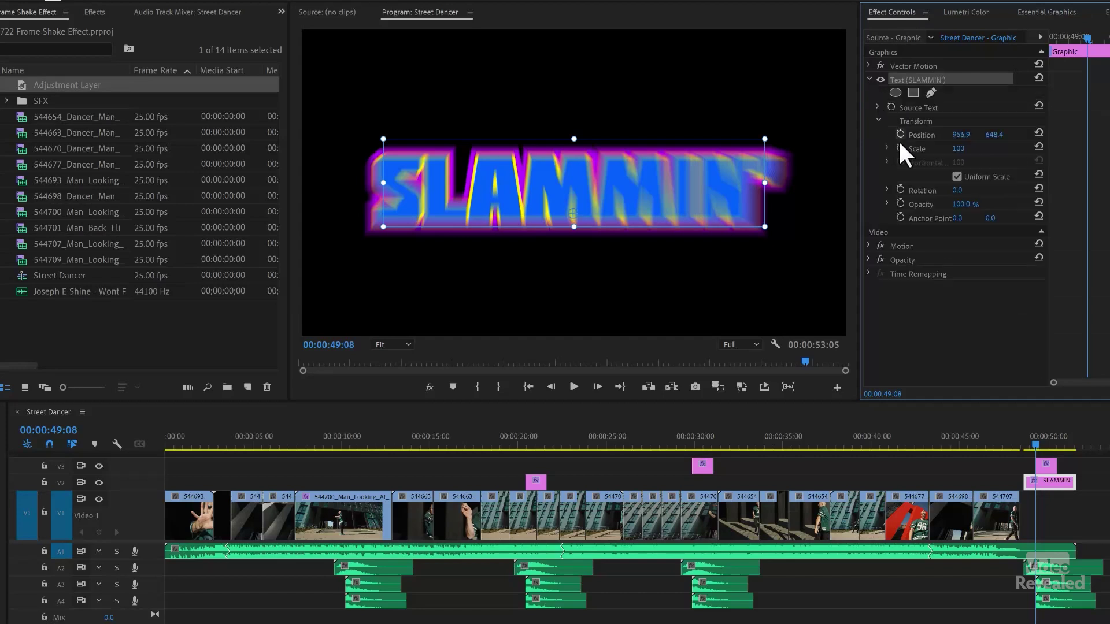
left_click(900, 134)
left_click_drag(1085, 41, 1076, 39)
left_click_drag(1006, 133, 563, 132)
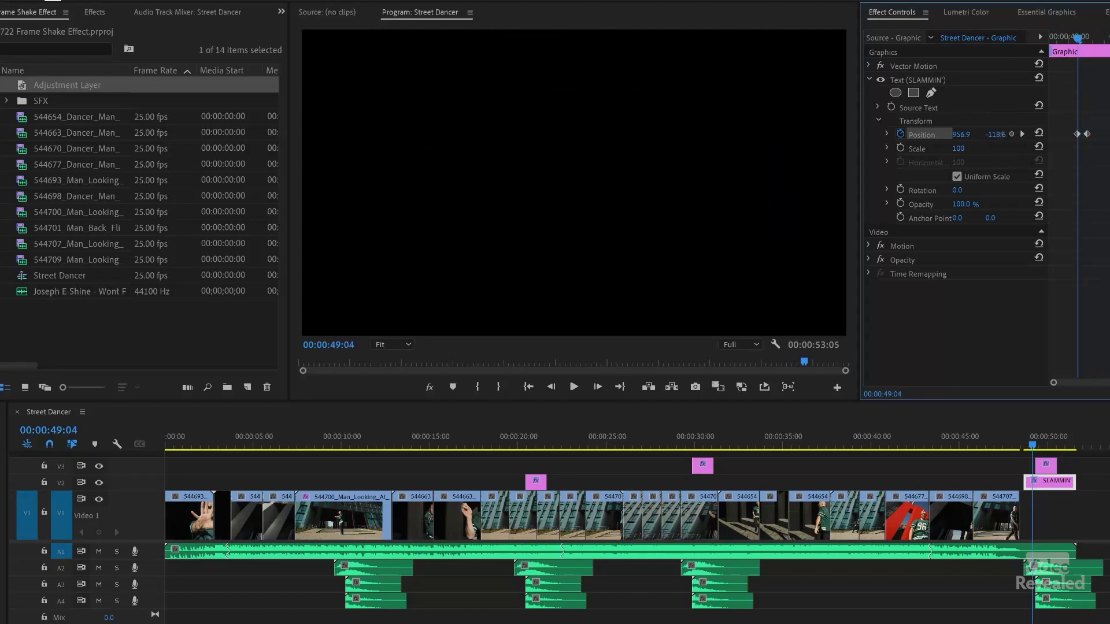
Play back the SLAMMIN' title's drop-in together with the shake from the start of the graphic
key("space")
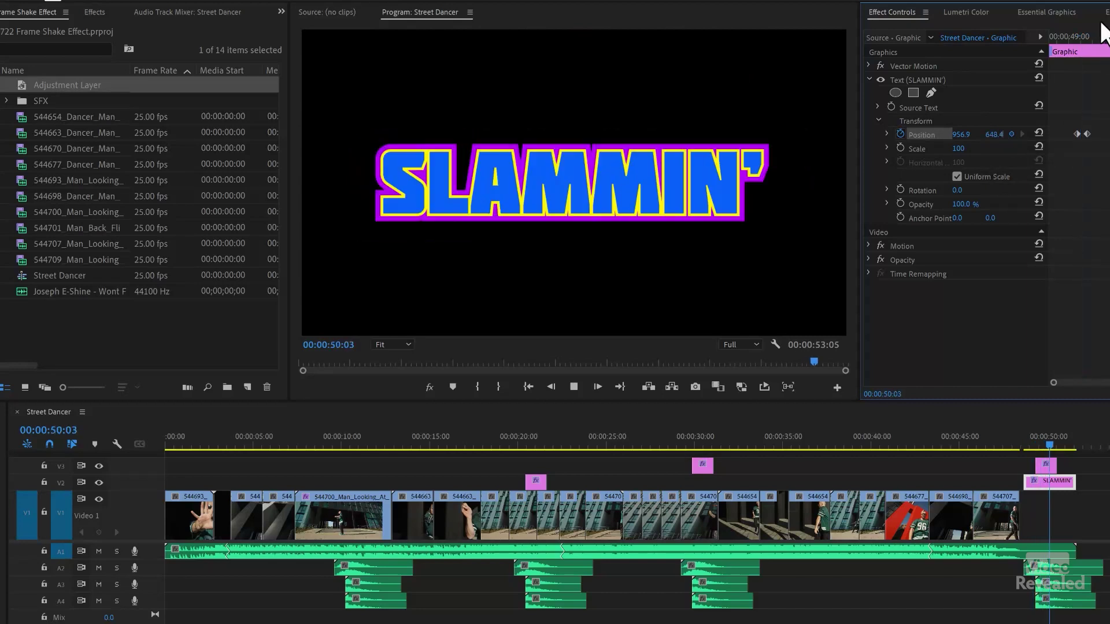
left_click(1053, 35)
key("space")
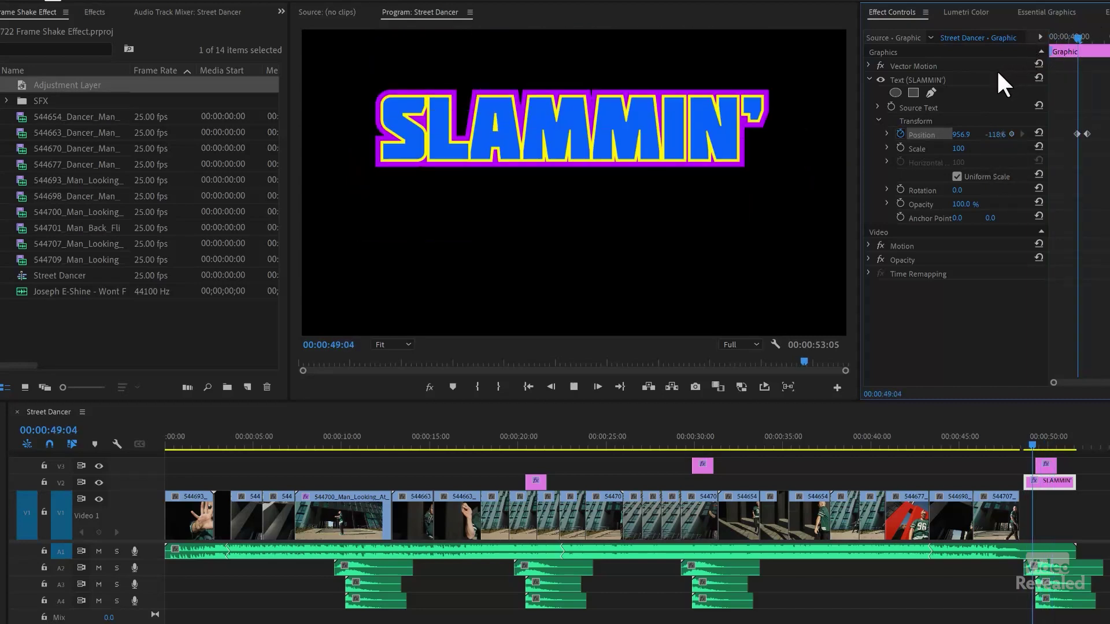
left_click(1072, 34)
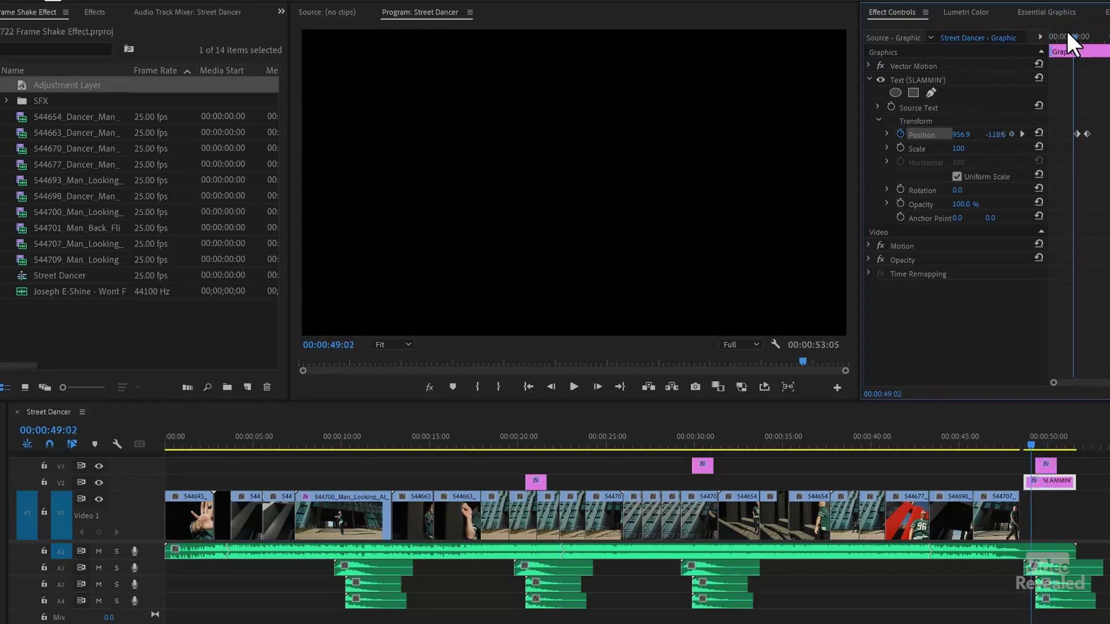
key("space")
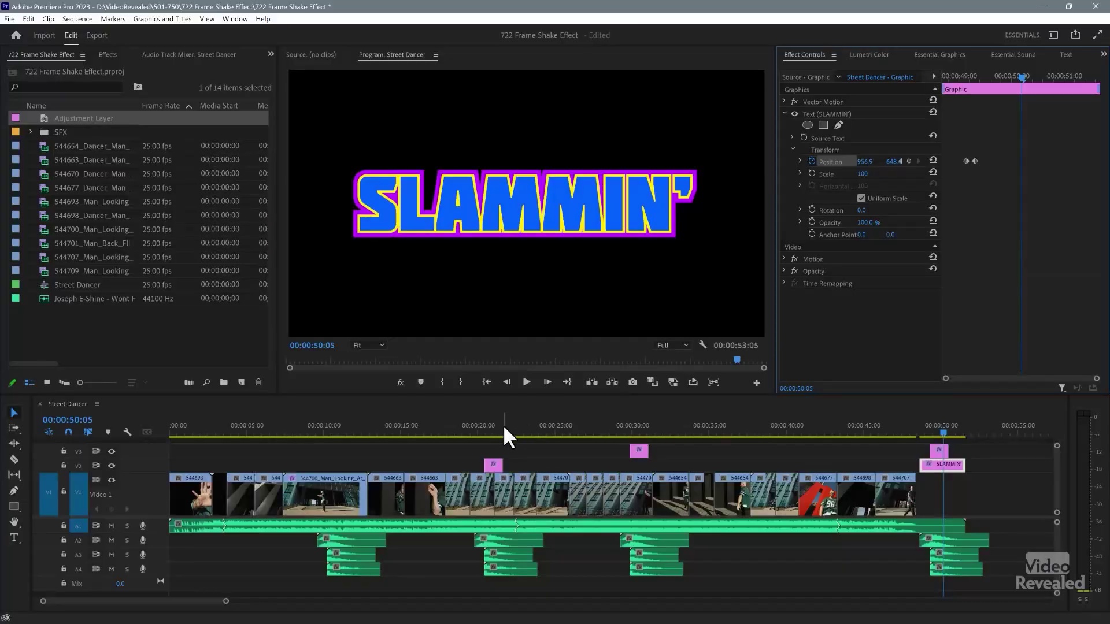
Select only the adjustment layer over the landing at 00:00:20:21 and its keyframed Transform effect
left_click(491, 425)
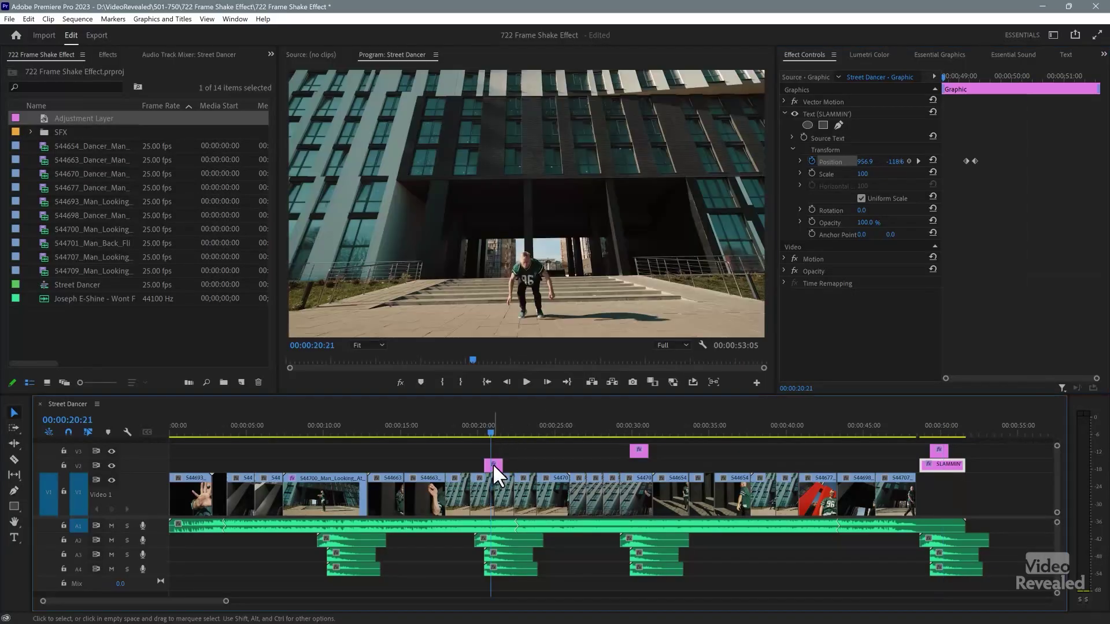
left_click(493, 465)
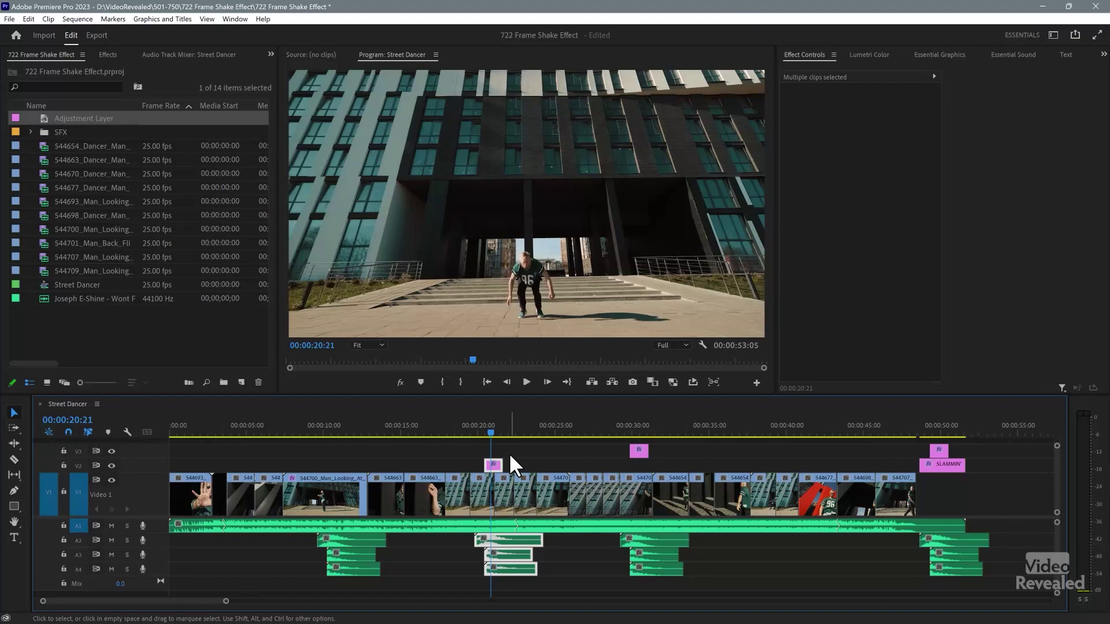
left_click(509, 452)
left_click(493, 463)
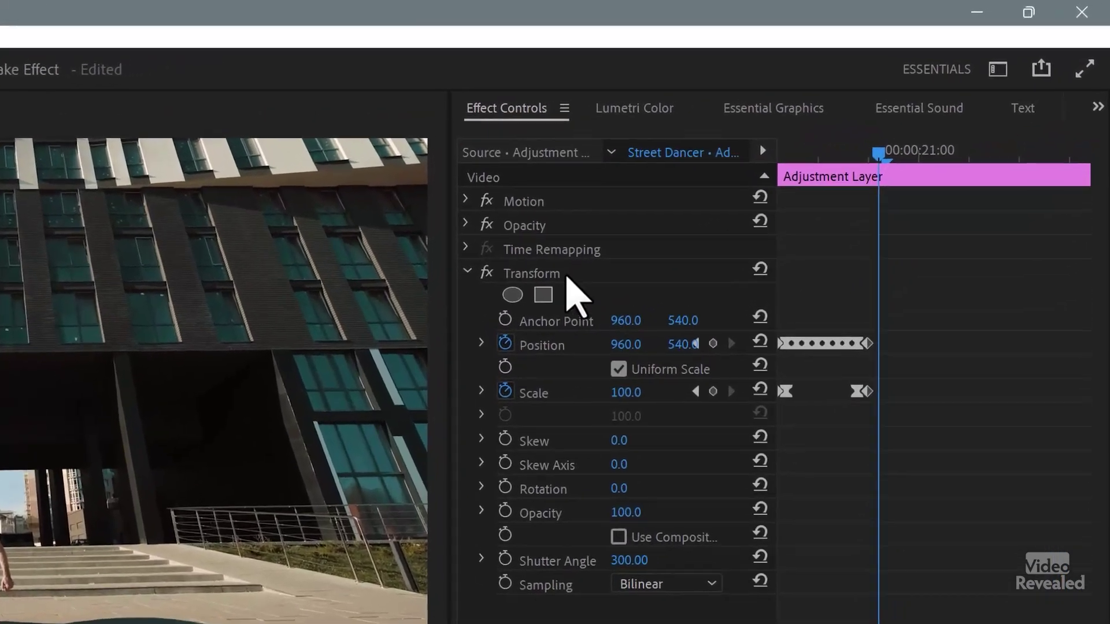
left_click(822, 137)
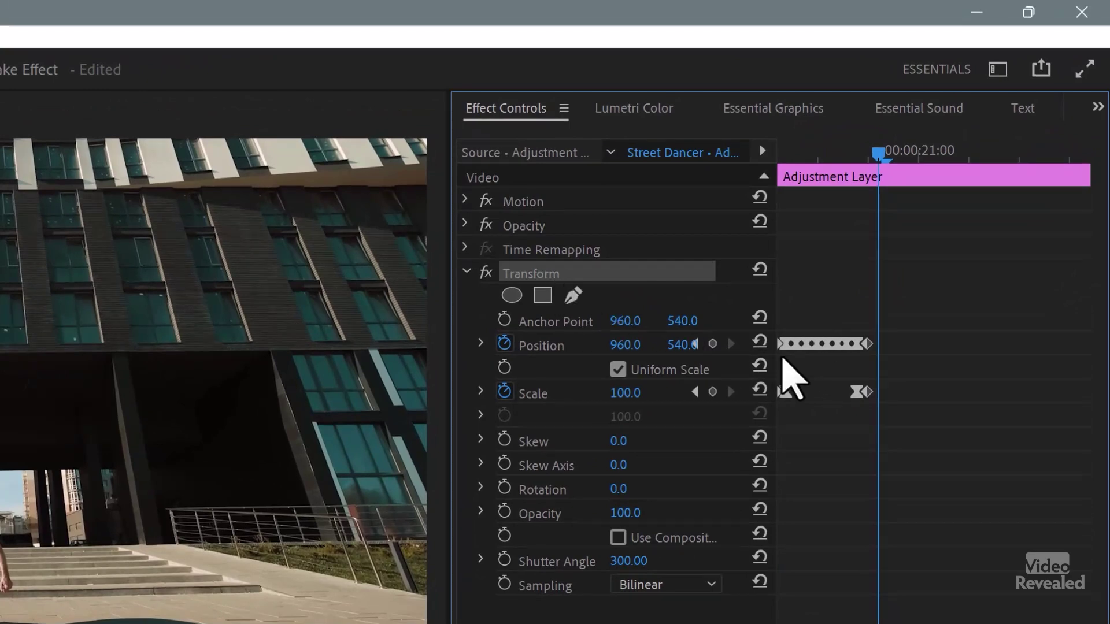
Save the Transform effect as a preset named Slammin' Shake with the type Anchor to In Point
right_click(523, 274)
left_click(589, 309)
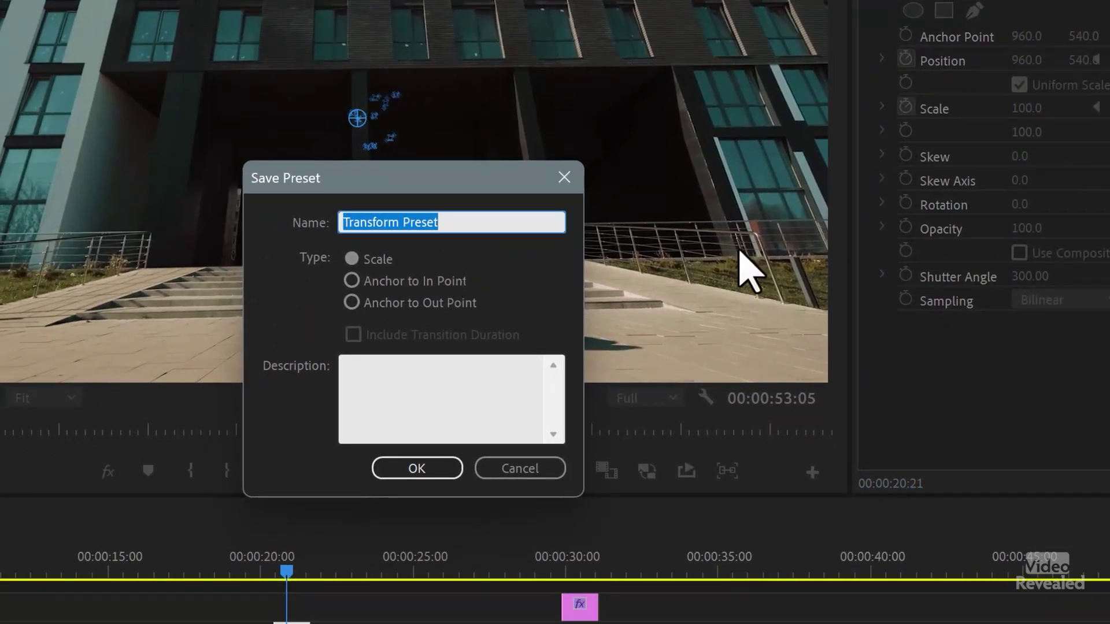
type("Slammin' Shake")
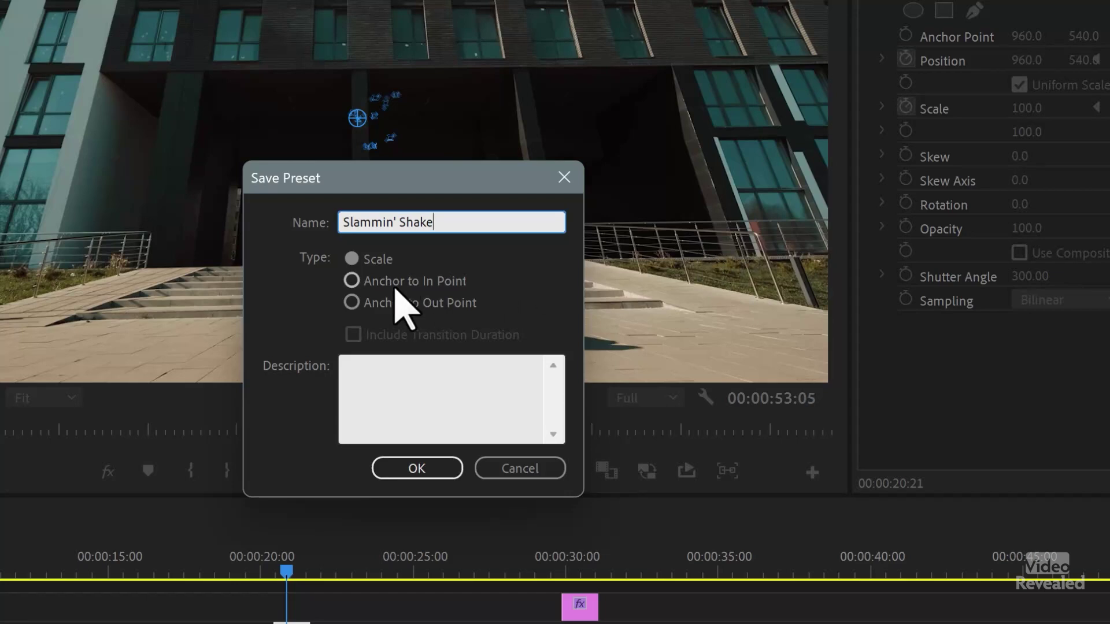
left_click(376, 283)
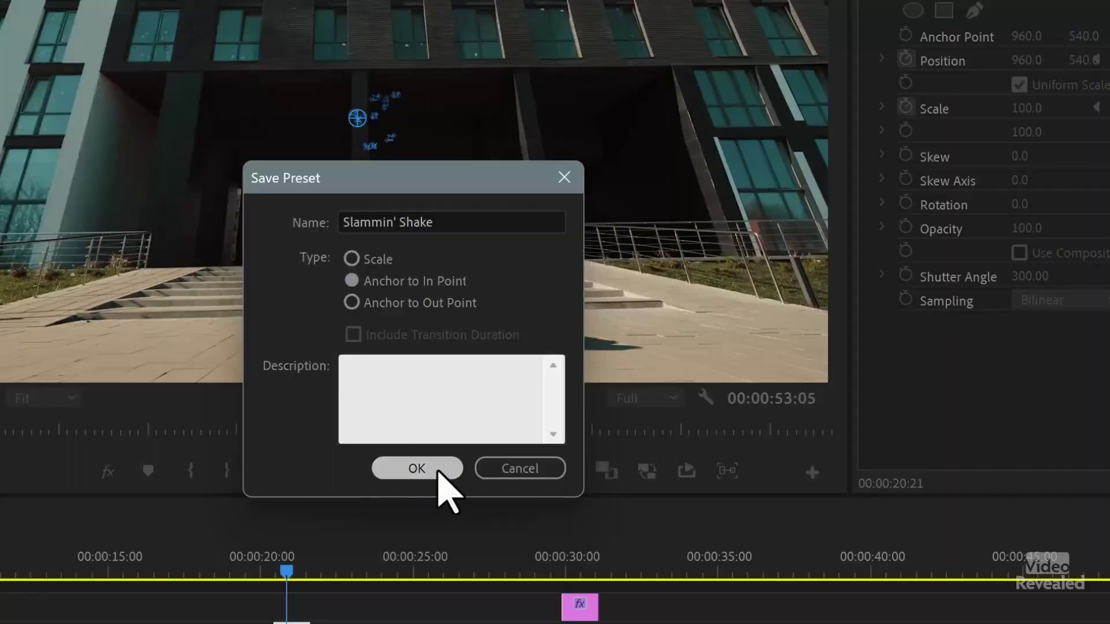
left_click(438, 471)
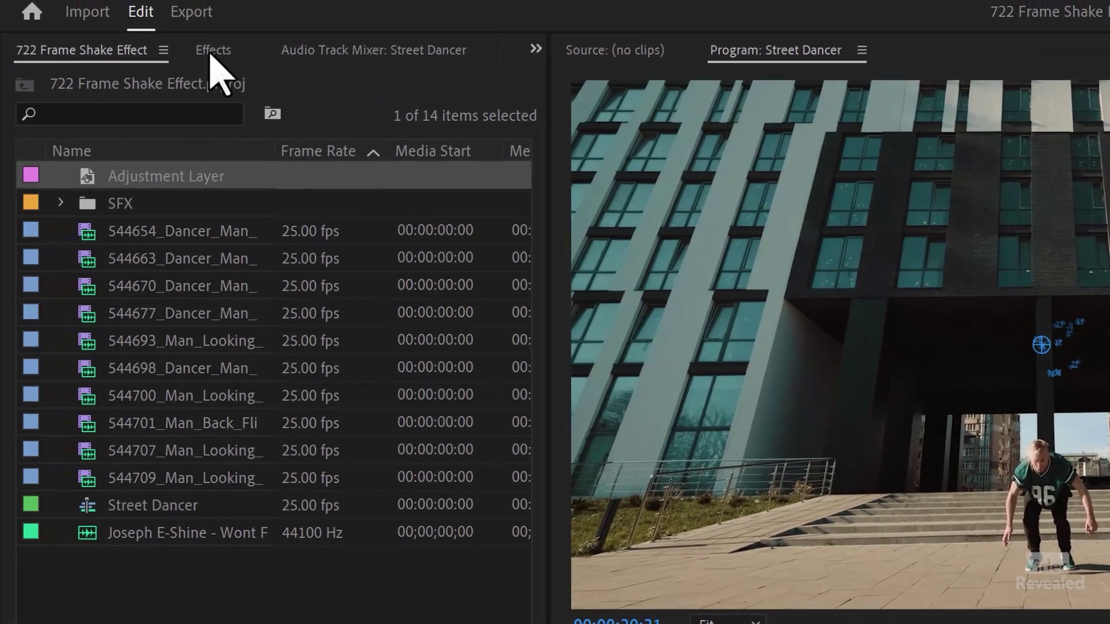
Search the effects for "slammin" and select the saved Slammin' Shake preset
left_click(211, 51)
left_click(145, 75)
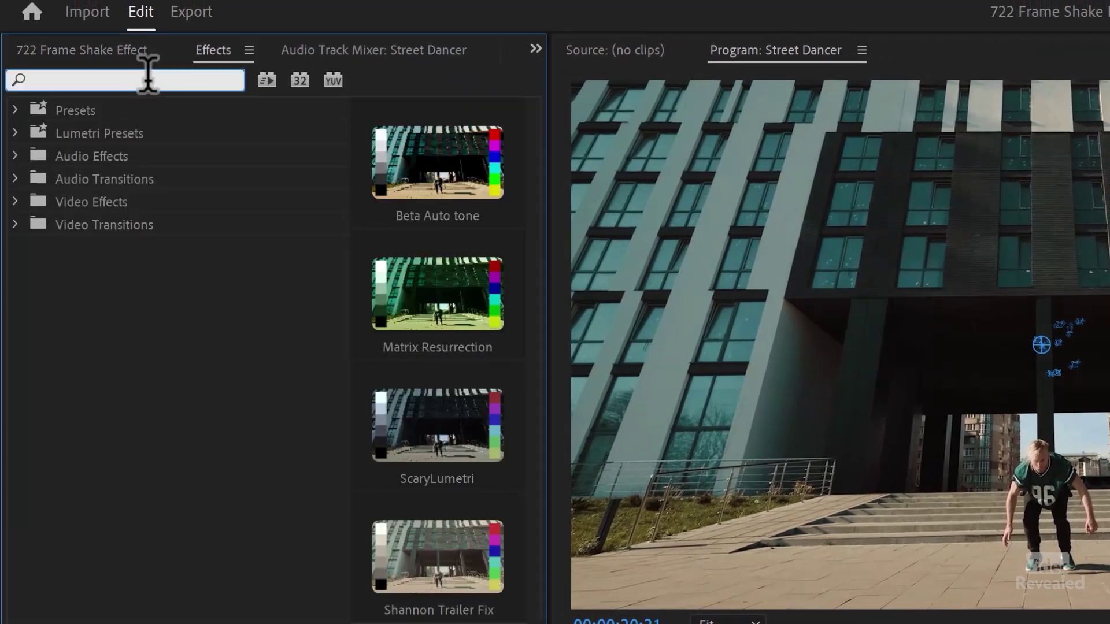
type("slamm")
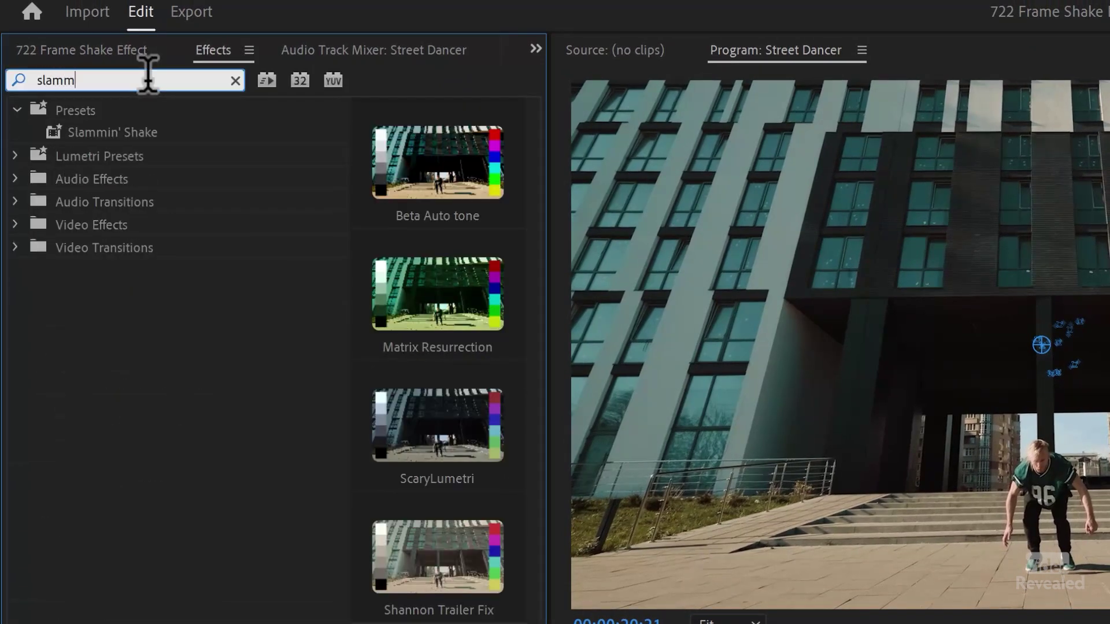
left_click(55, 119)
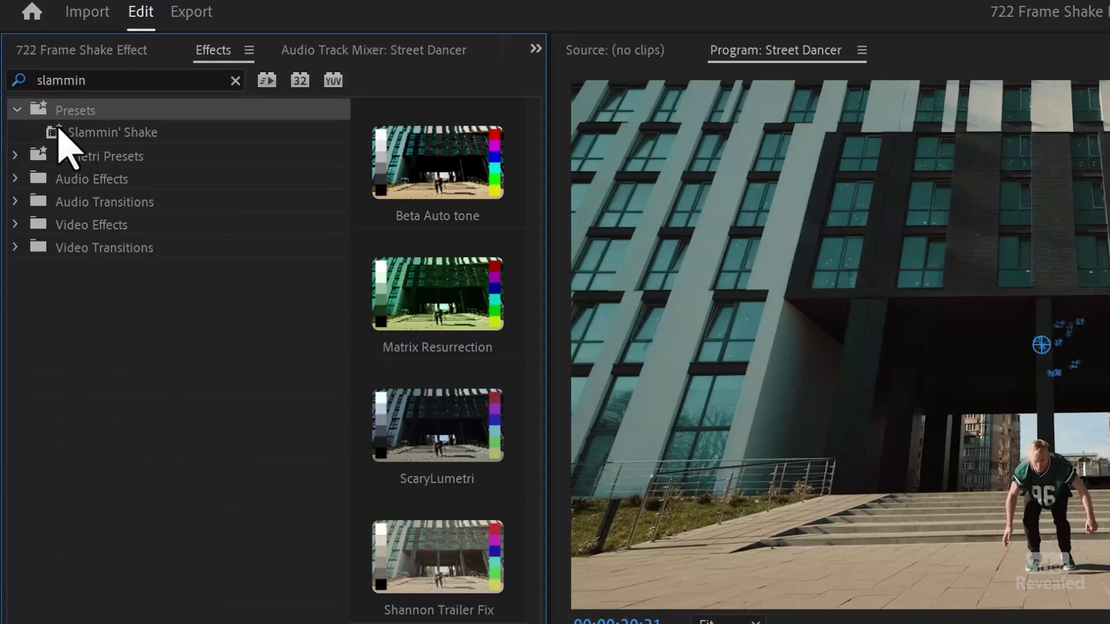
left_click(56, 129)
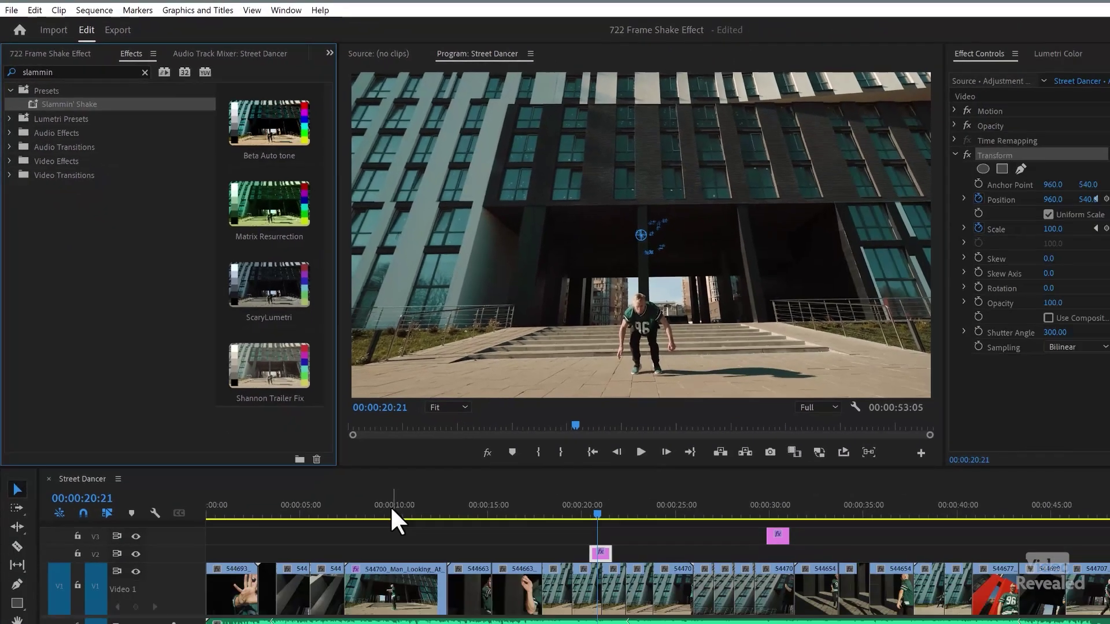
Play back the landings from about 00:00:09:04, 00:00:20:00 and 00:00:29:00, and jump to 00:00:47:19 before the title
left_click(311, 430)
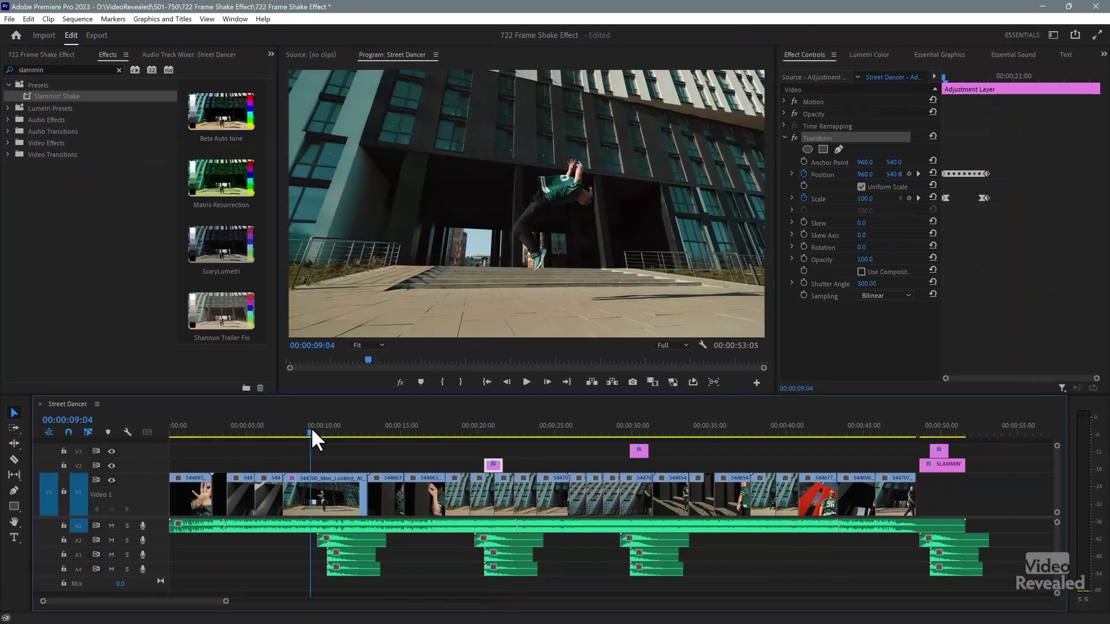
key("space")
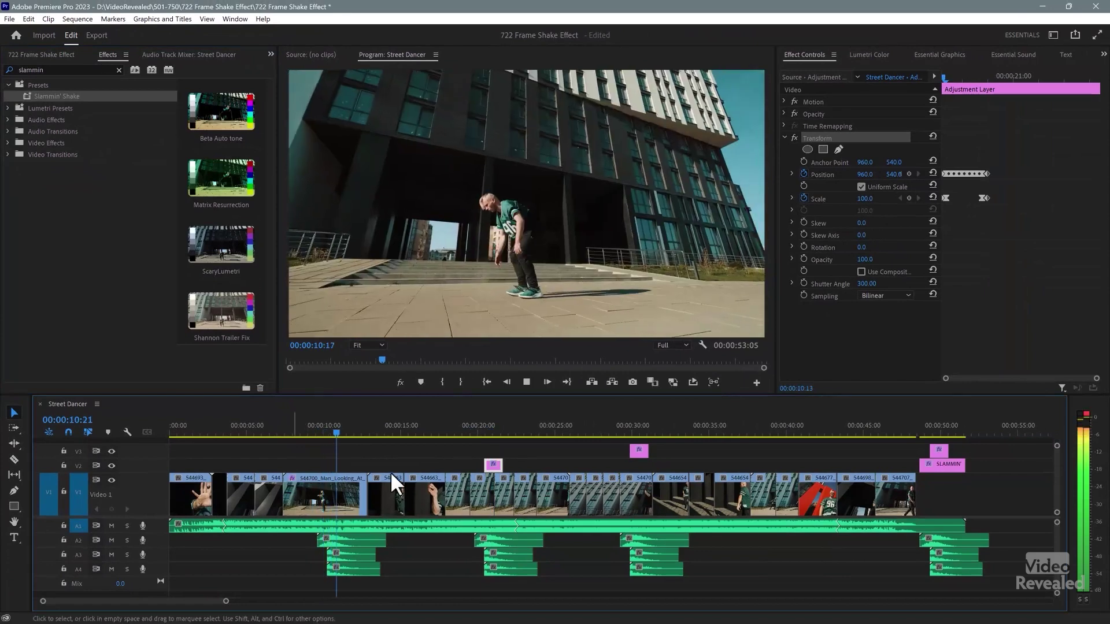
left_click(479, 429)
key("space")
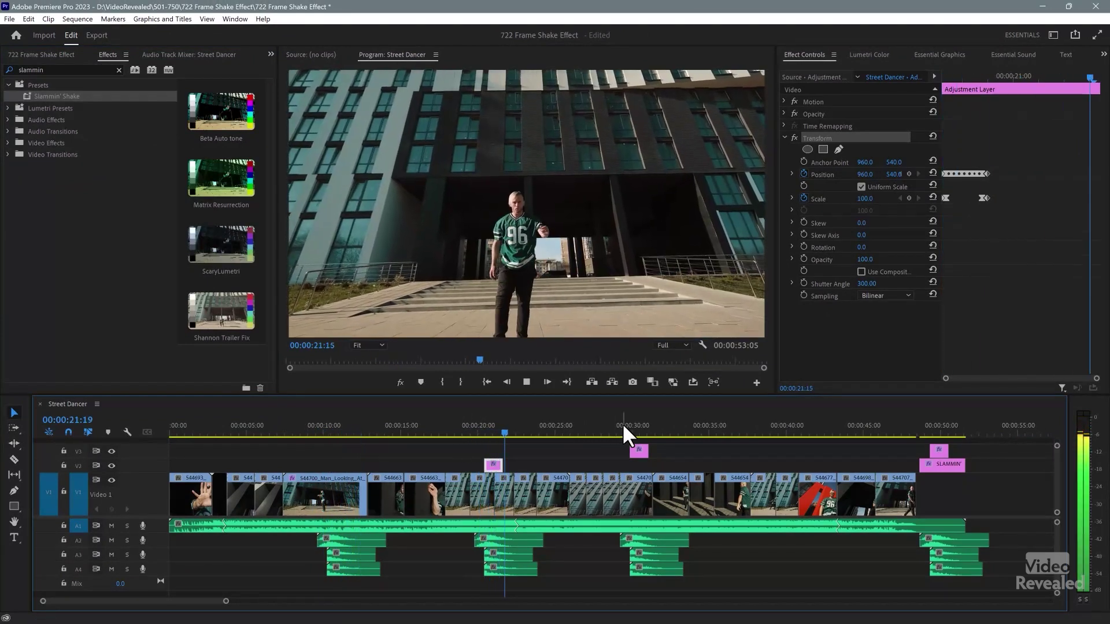
left_click(621, 429)
key("space")
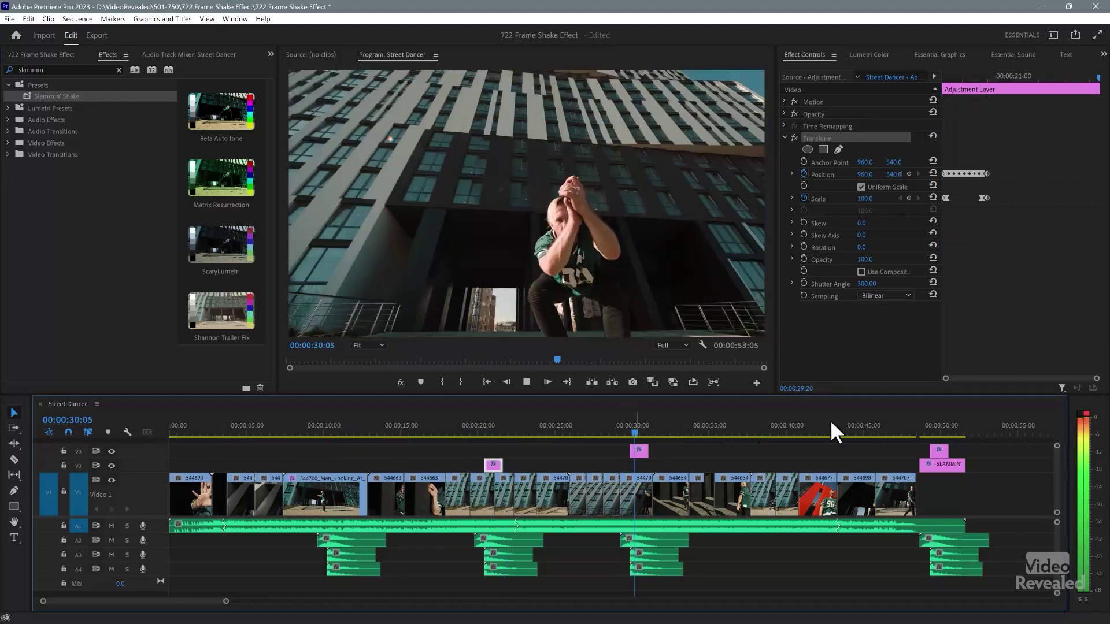
left_click(905, 430)
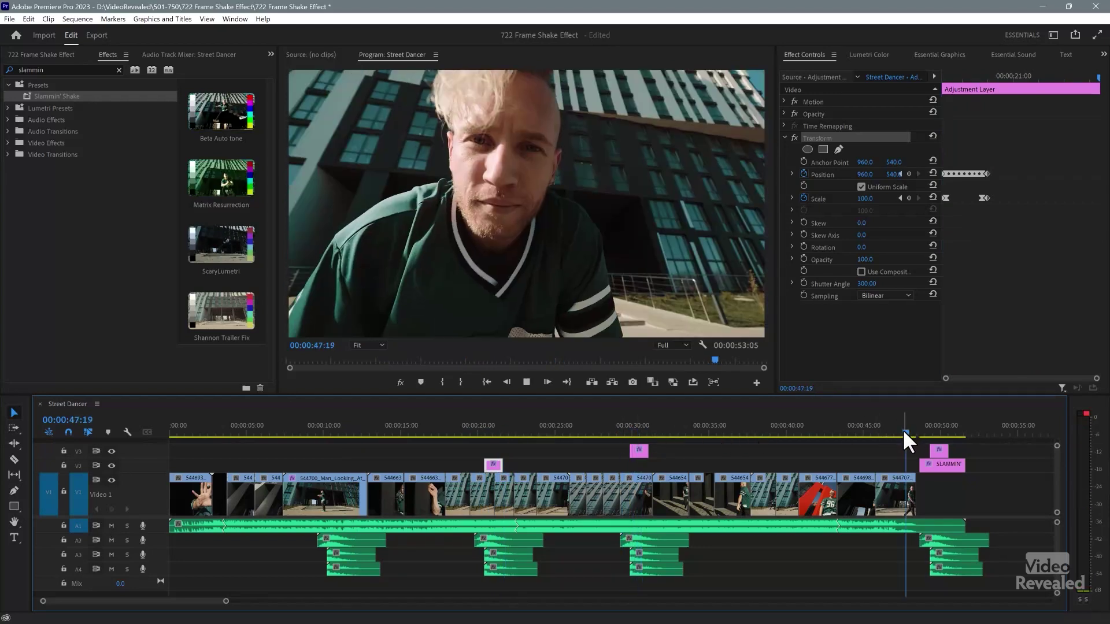